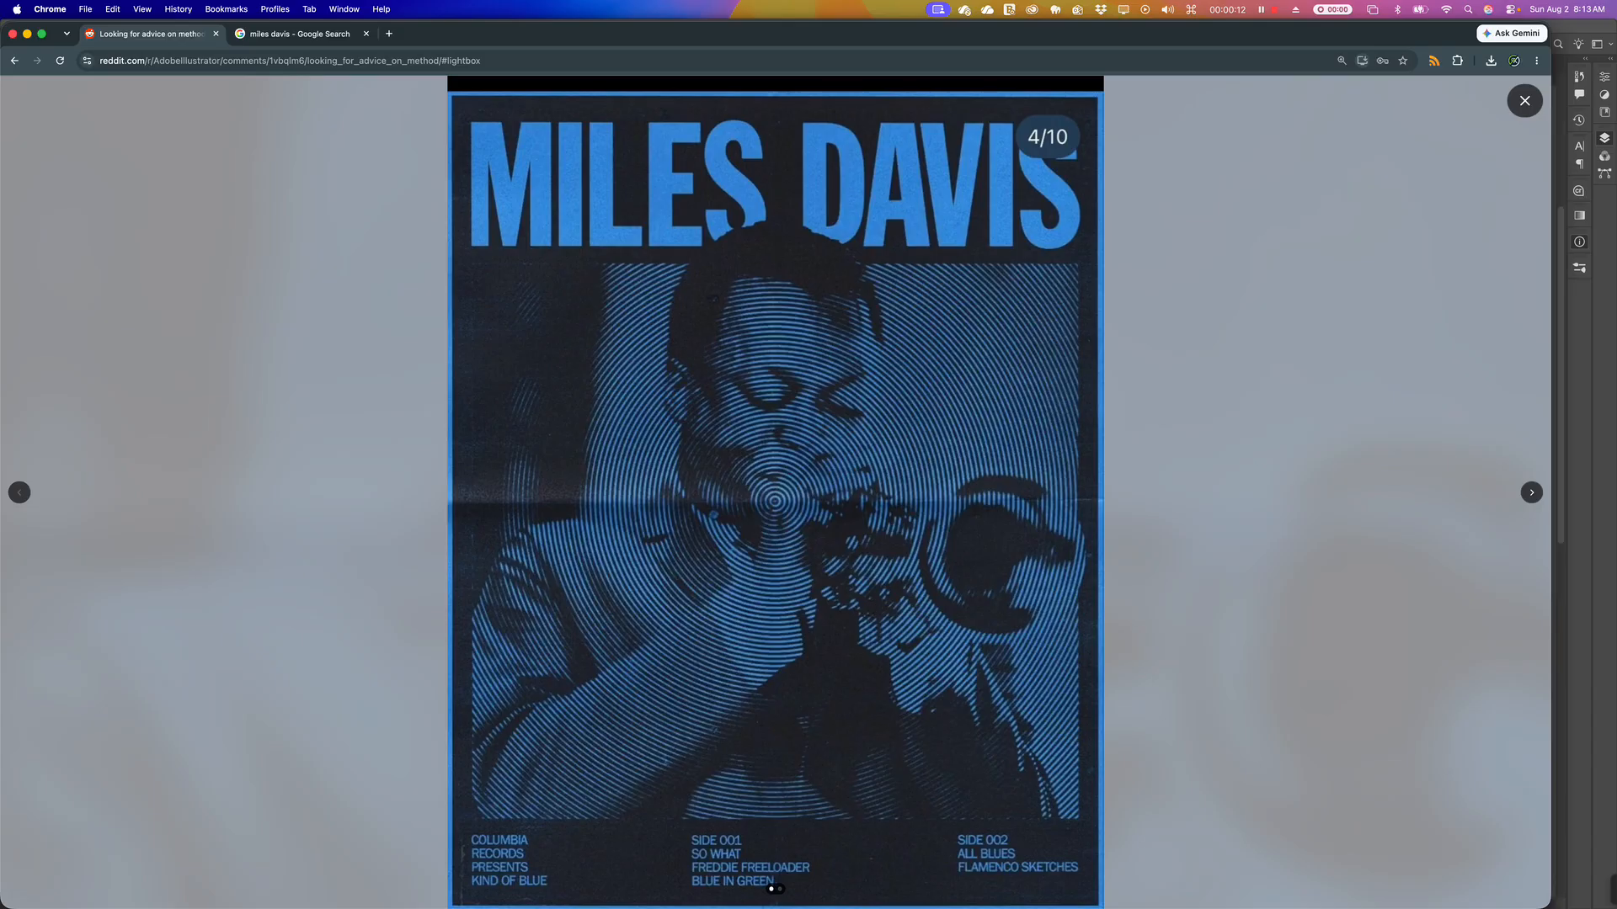
# Close the enlarged reference poster, then switch to Photoshop and select the portrait's Layer 1
pyautogui.click(1526, 102)
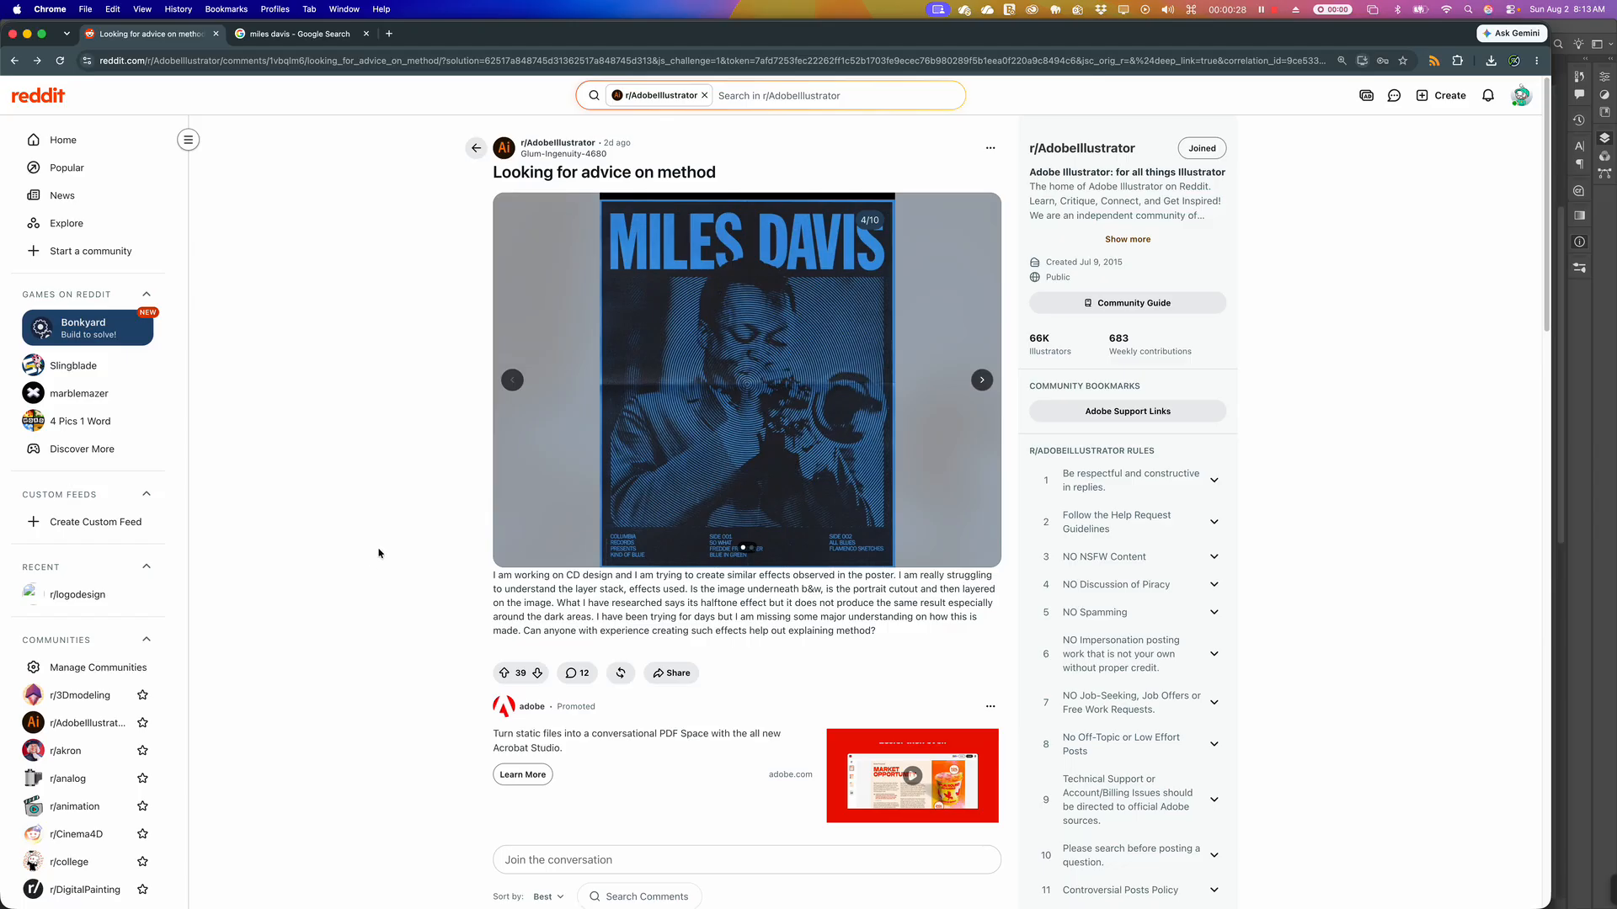
pyautogui.press('super+Tab')
pyautogui.press('super')
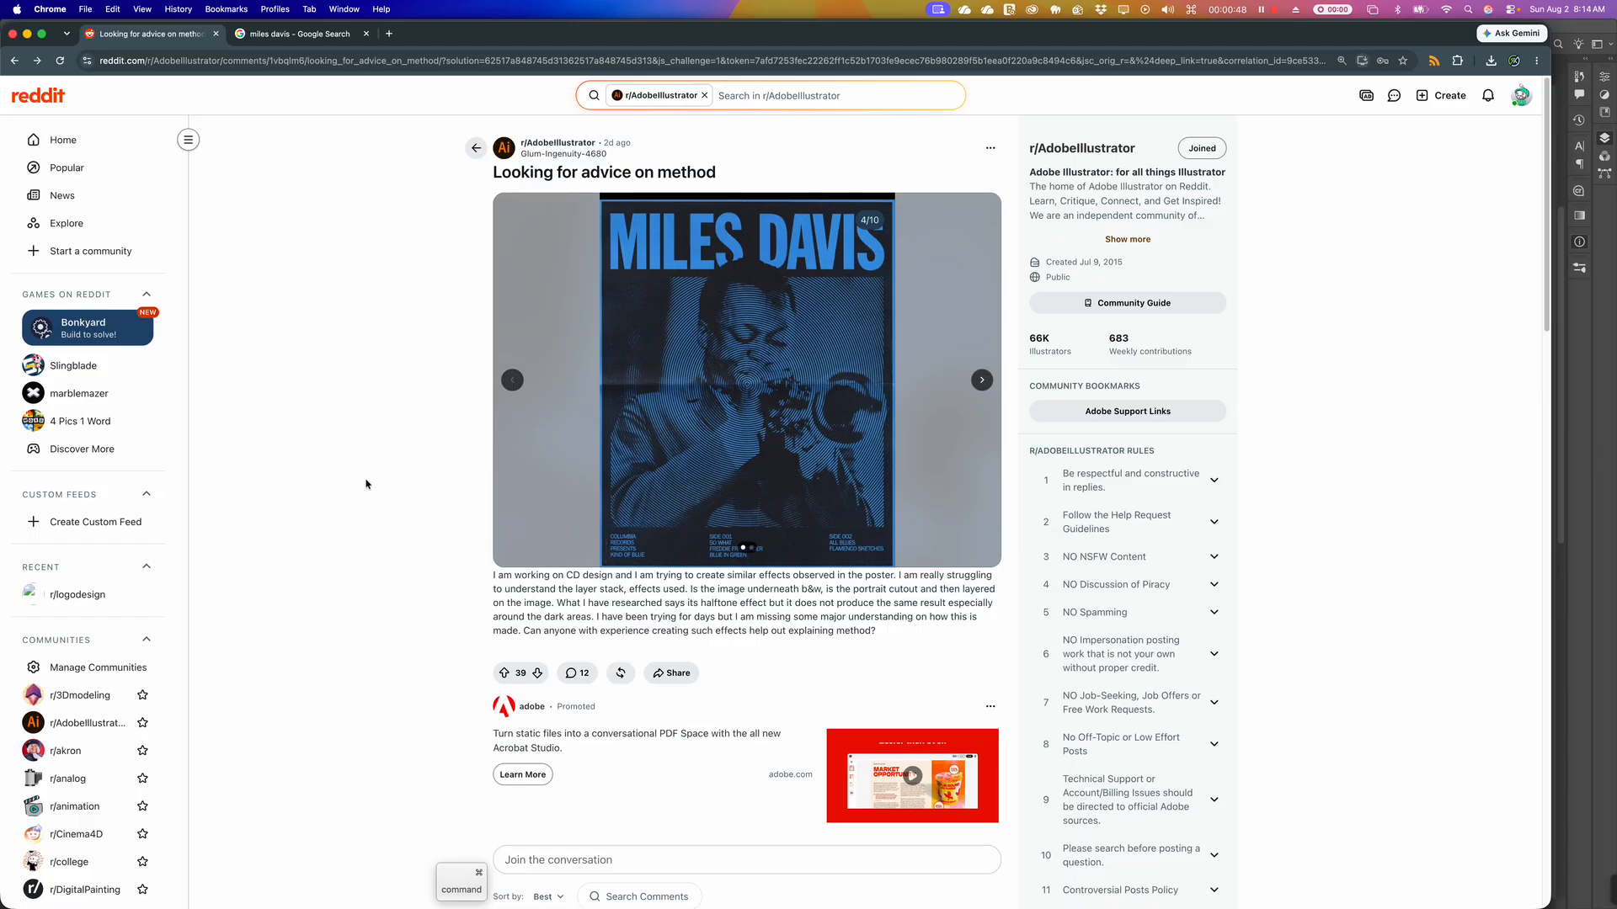
pyautogui.press('super+Tab')
pyautogui.press('super+Tab')
pyautogui.press('super+shift+Tab')
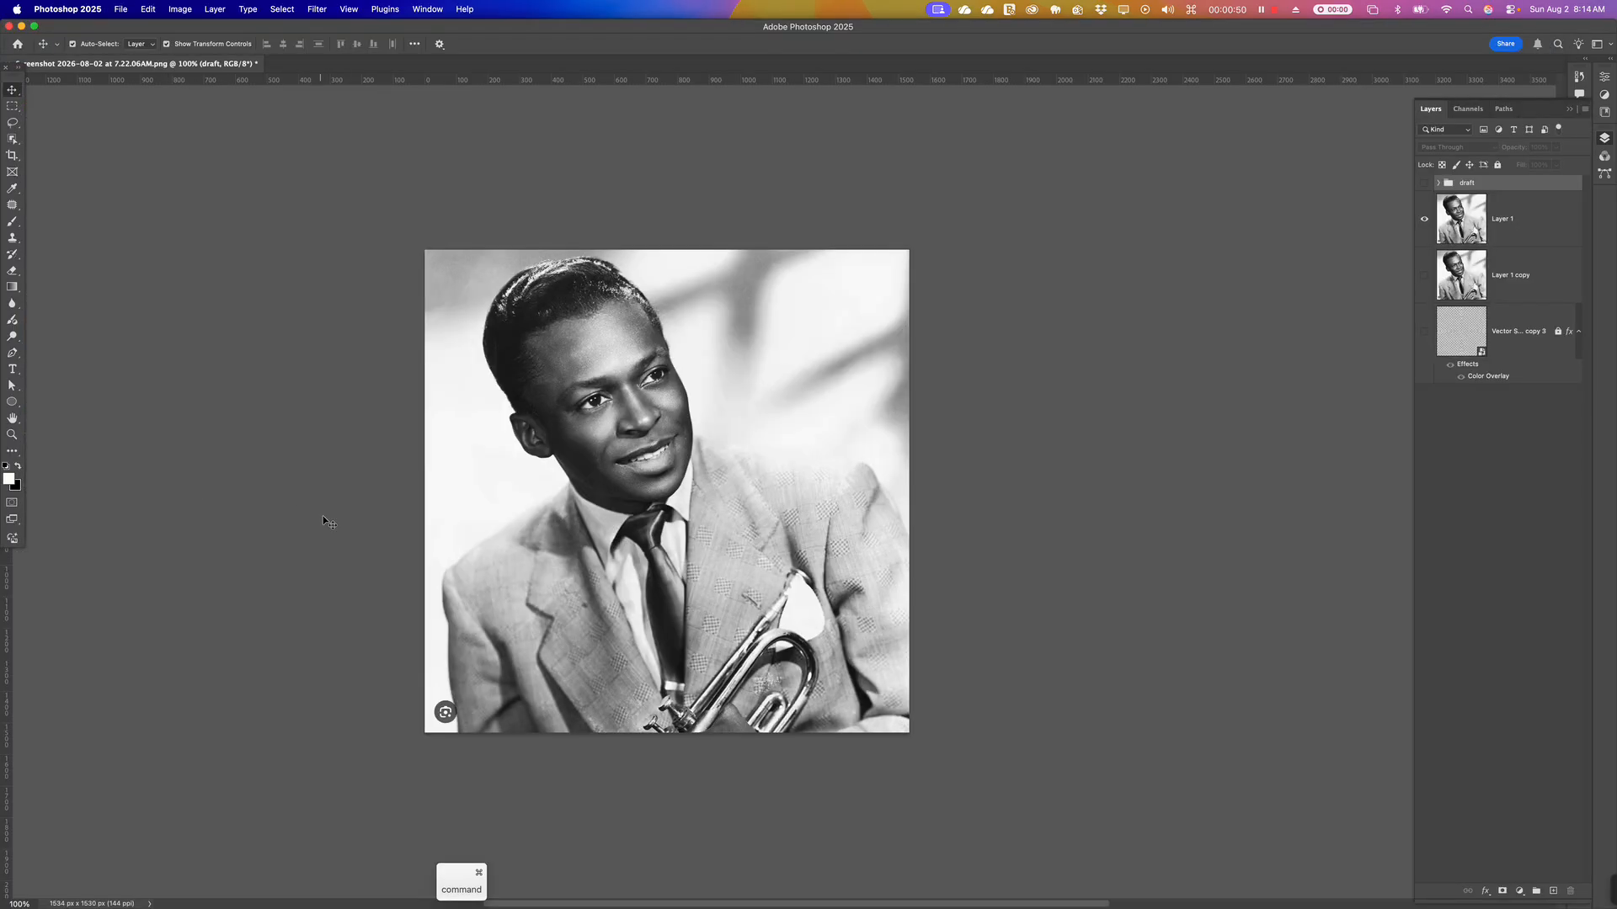
pyautogui.click(508, 528)
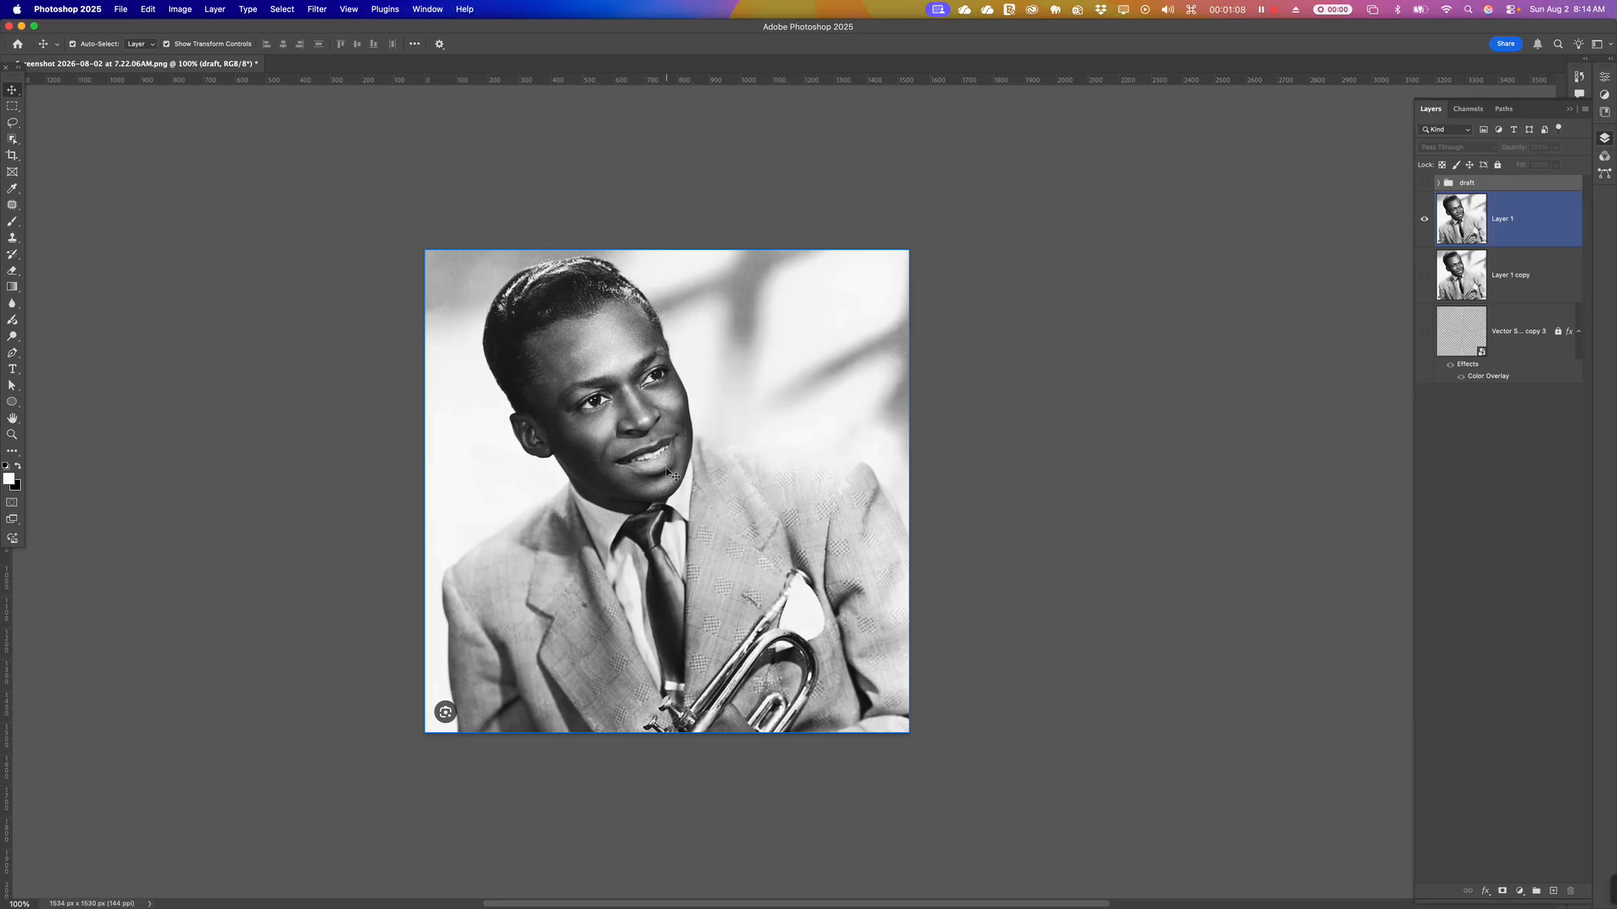
pyautogui.click(1469, 221)
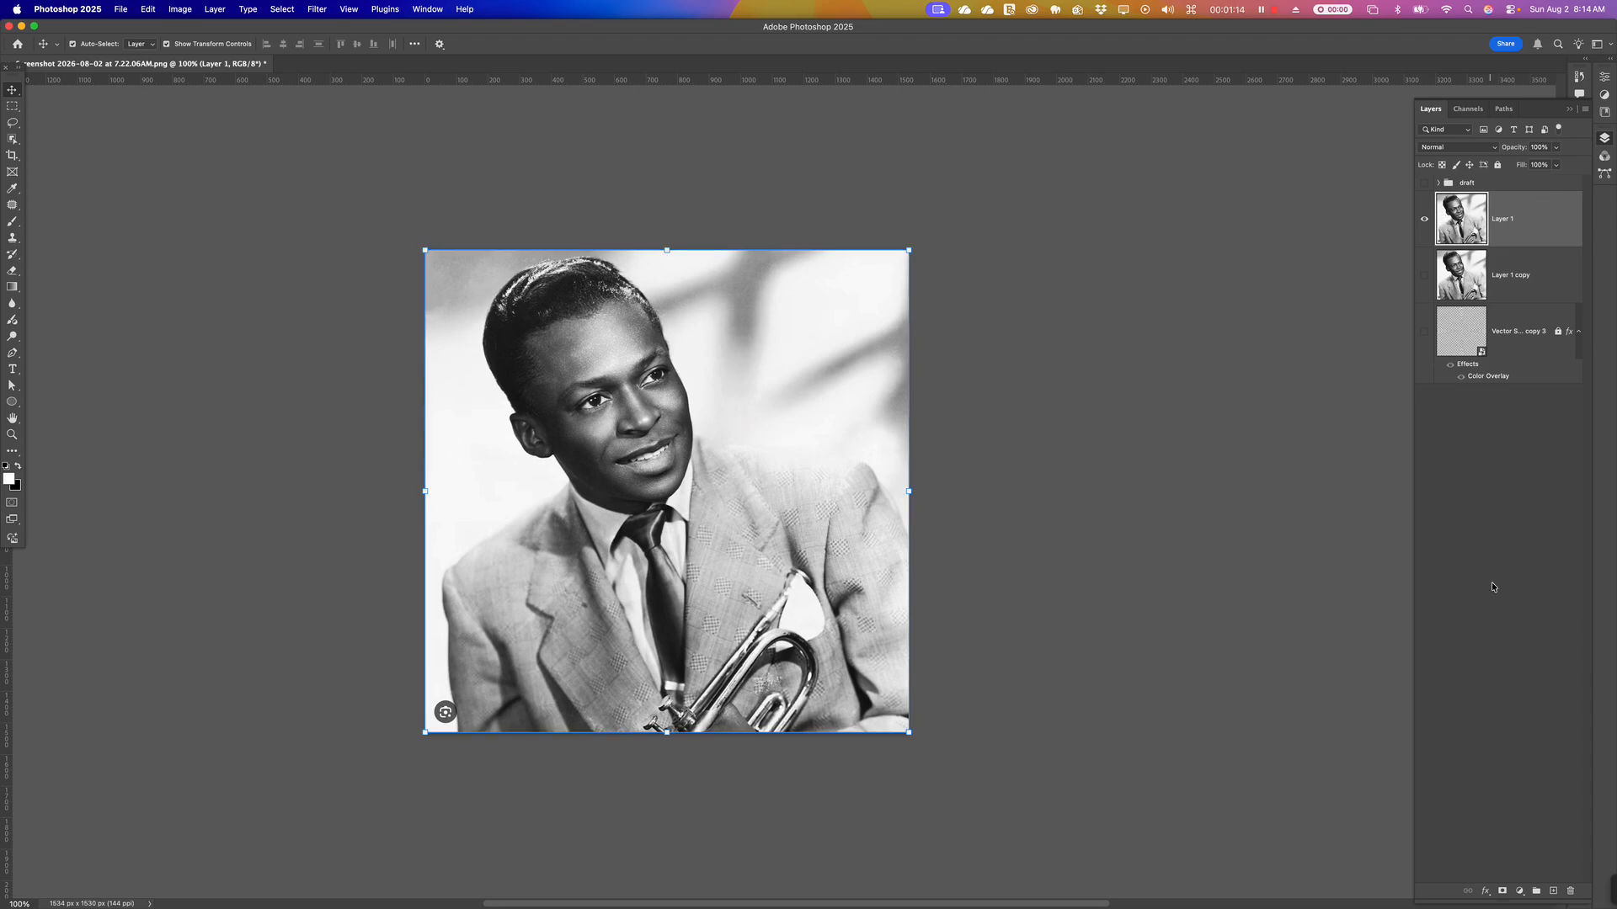
pyautogui.click(1486, 895)
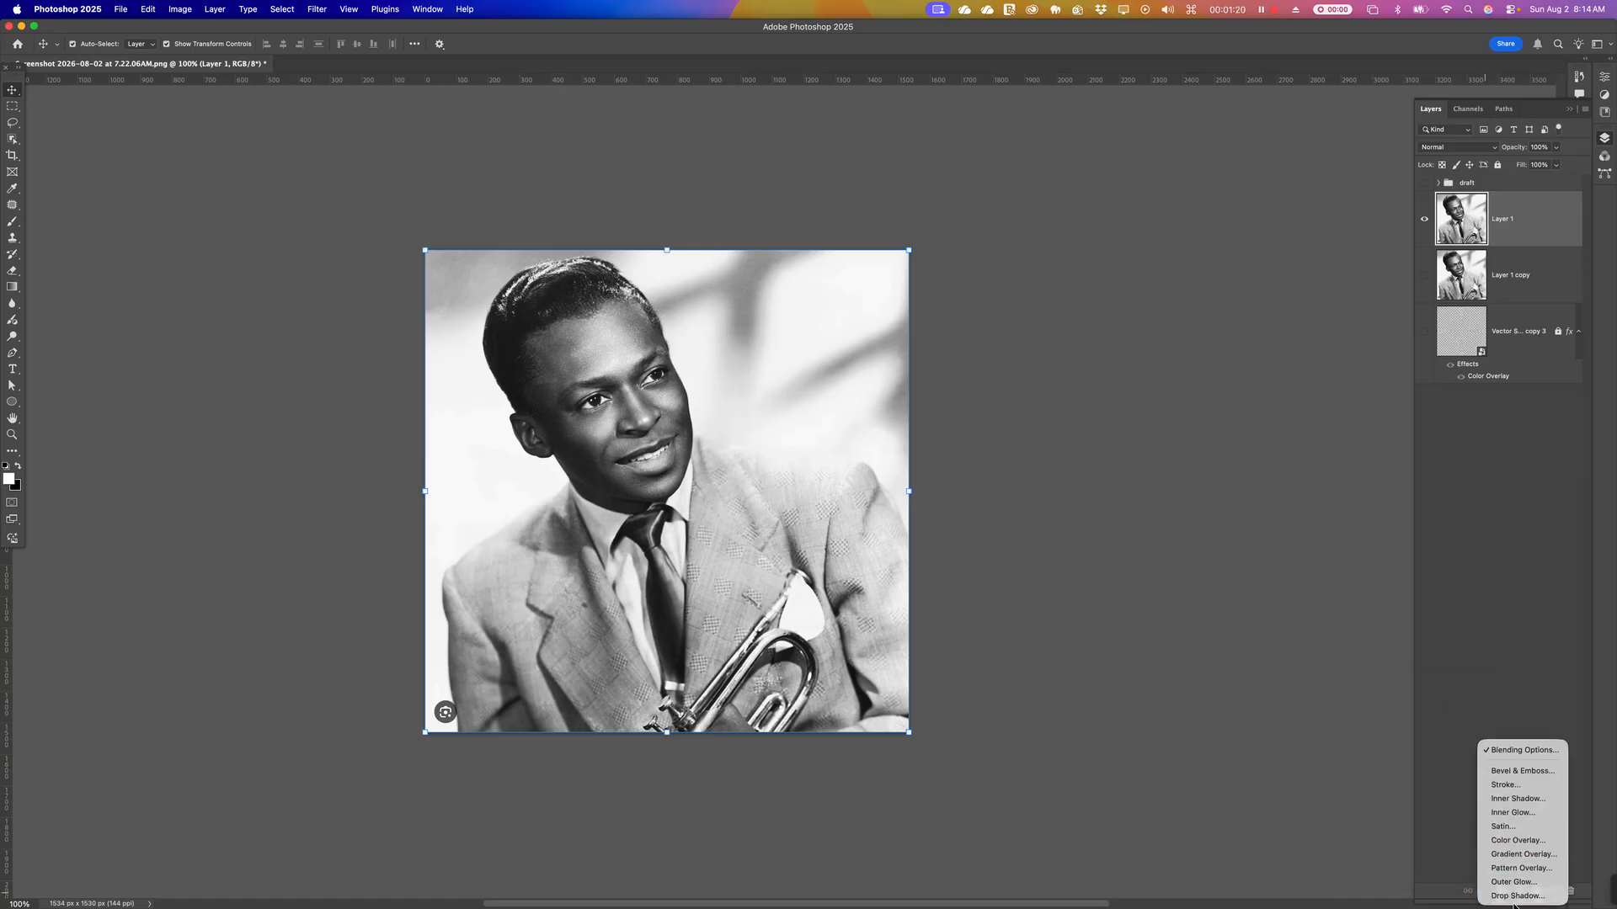
pyautogui.click(1522, 853)
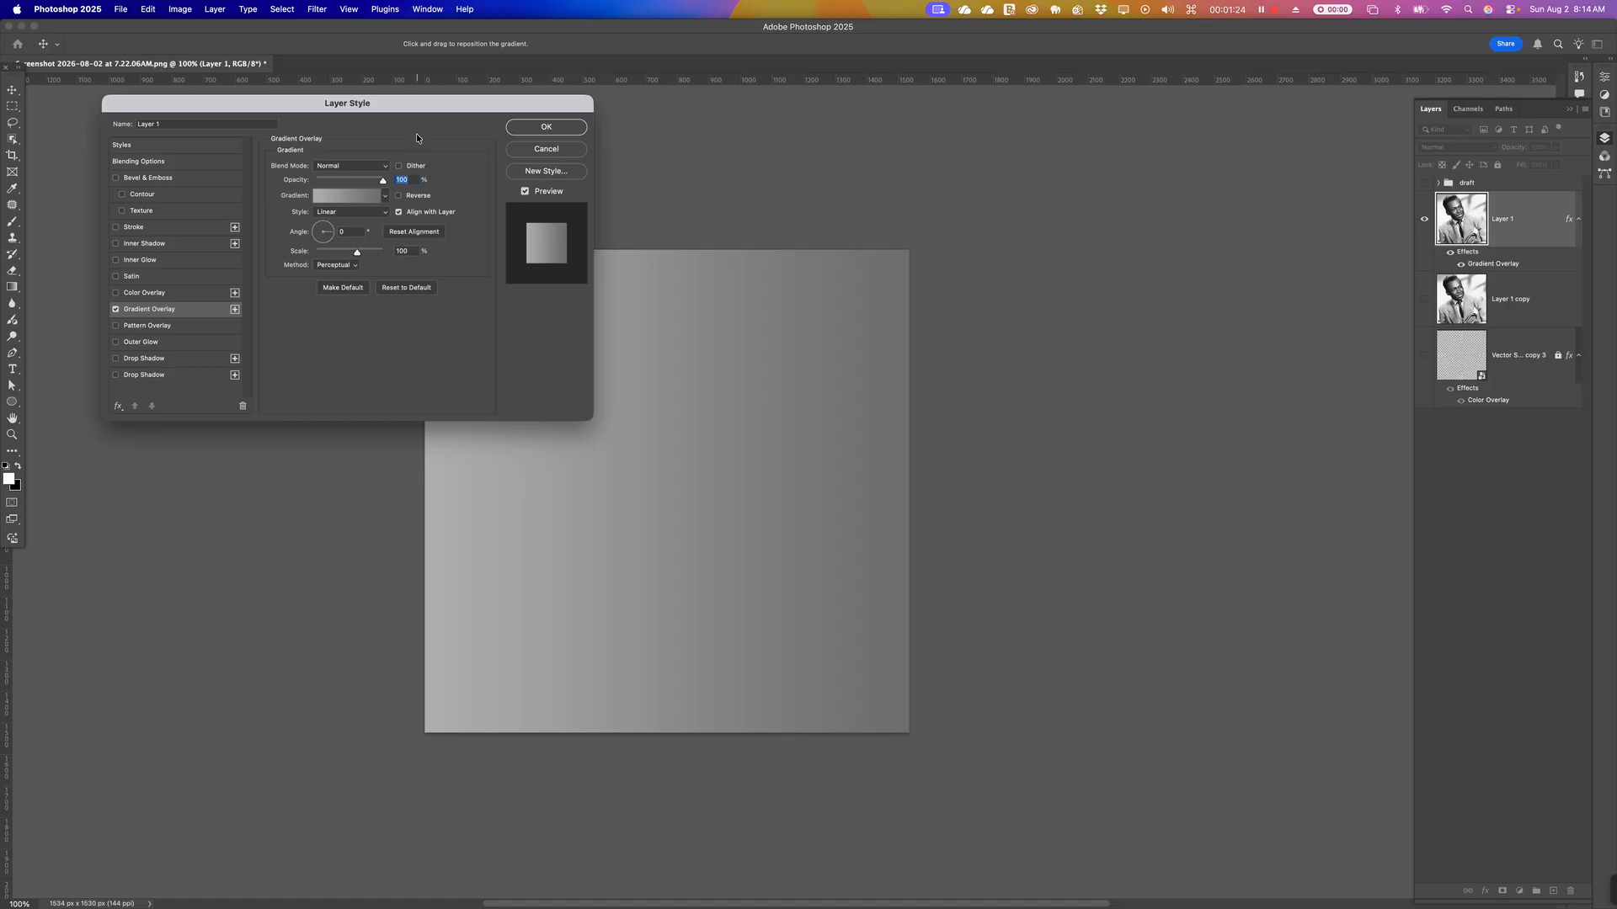
pyautogui.moveTo(403, 106); pyautogui.dragTo(402, 105)
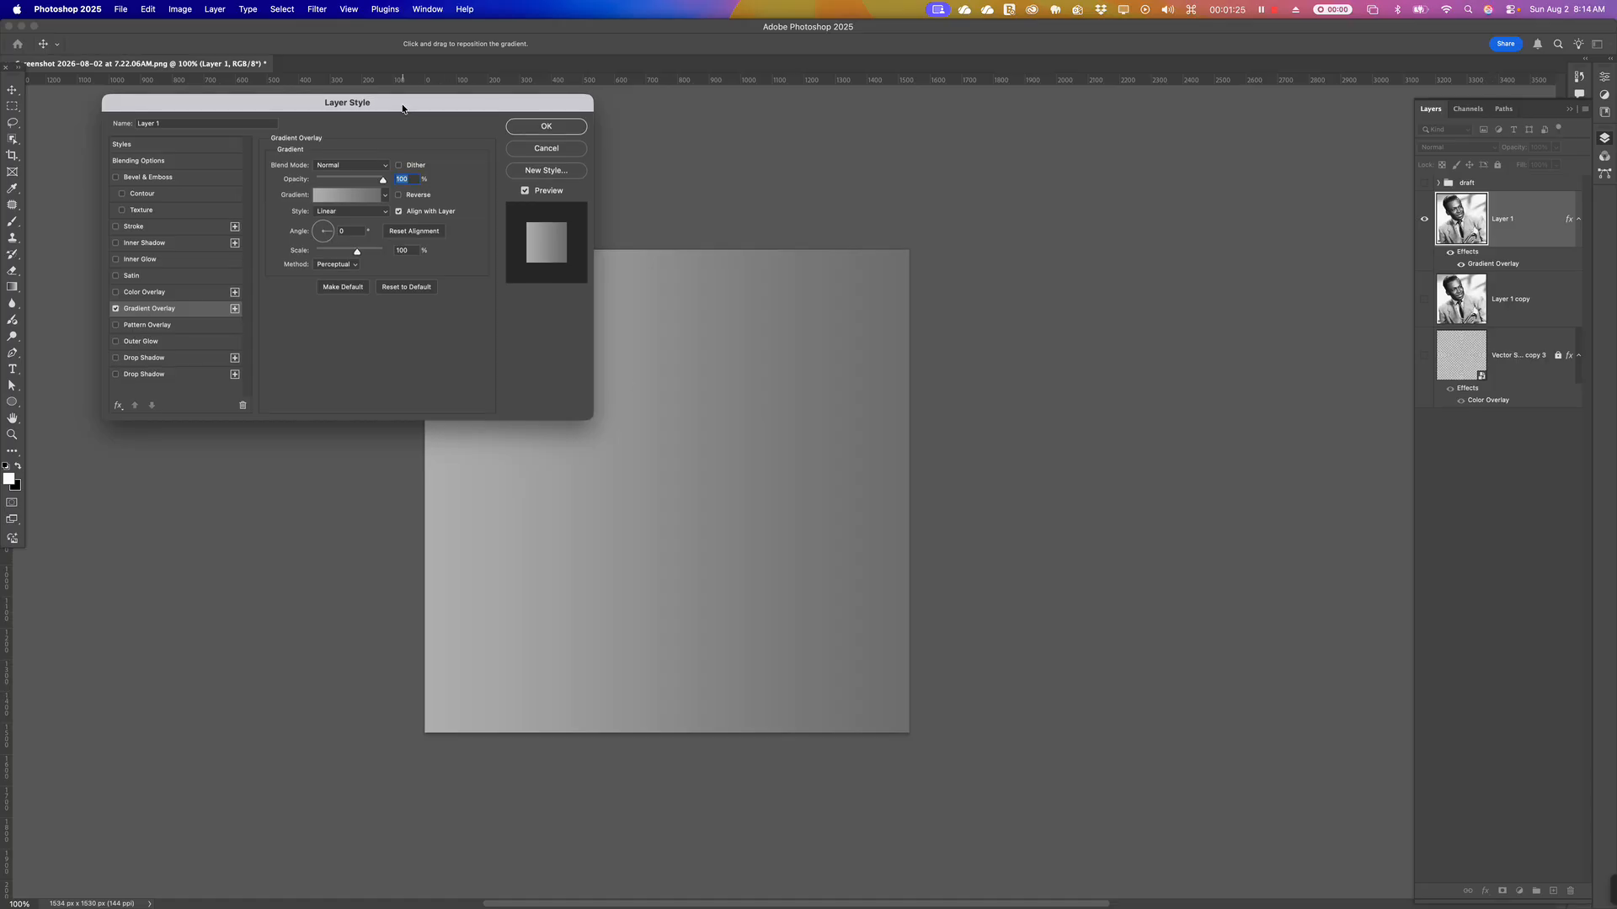
pyautogui.click(543, 146)
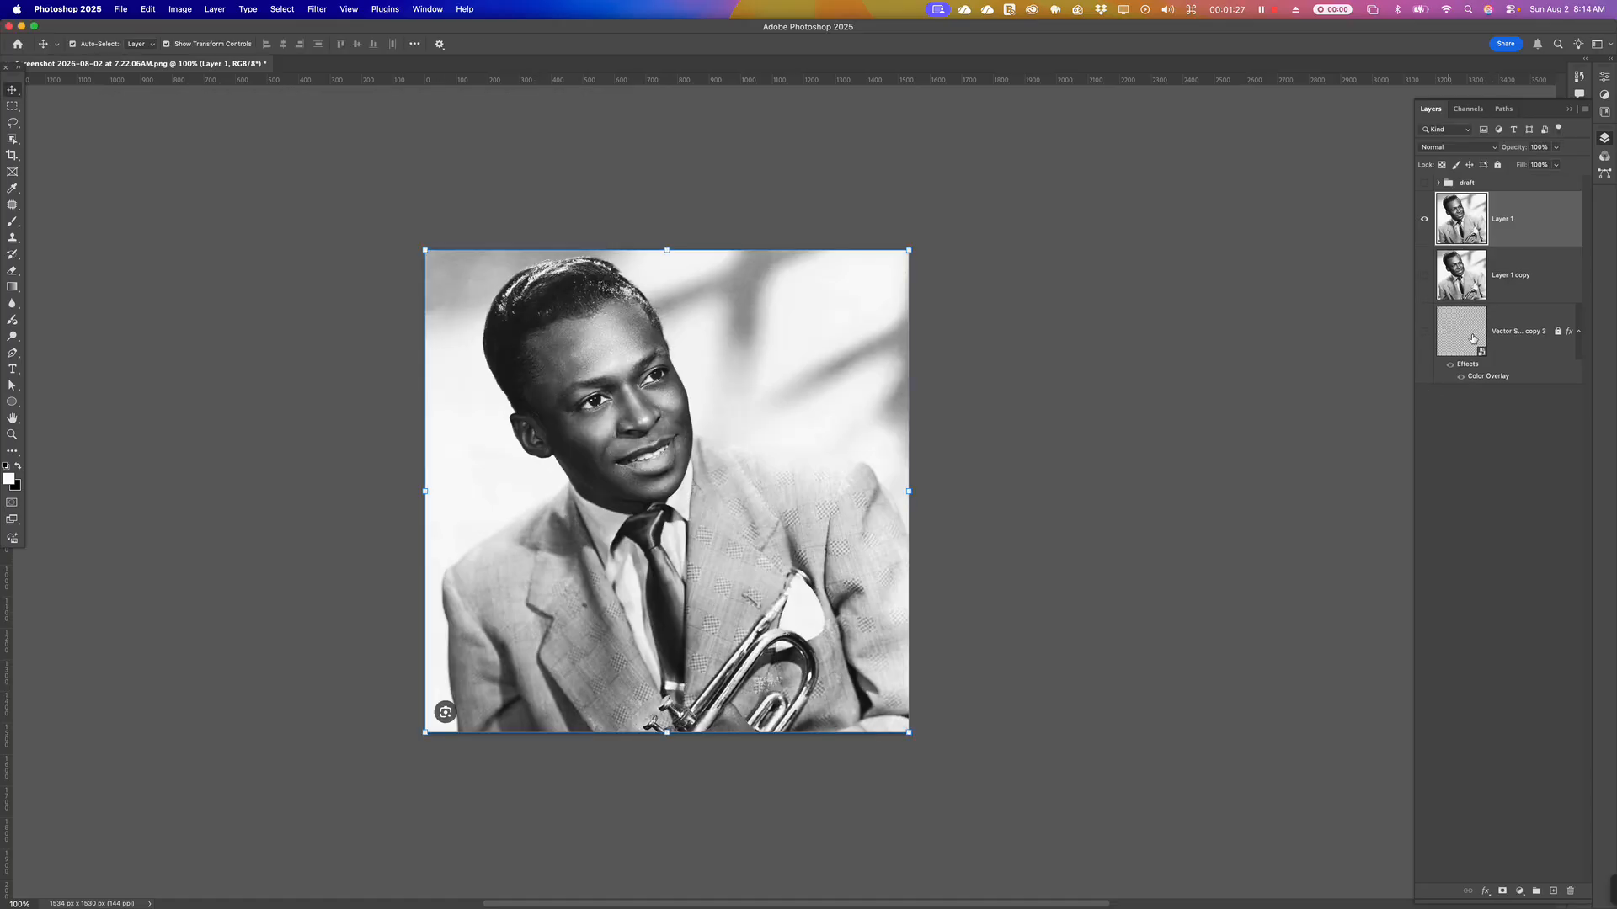
# Add a Gradient Map adjustment above the portrait and set its stop at location 100 to a fully saturated bright blue, hue 195
pyautogui.click(1521, 891)
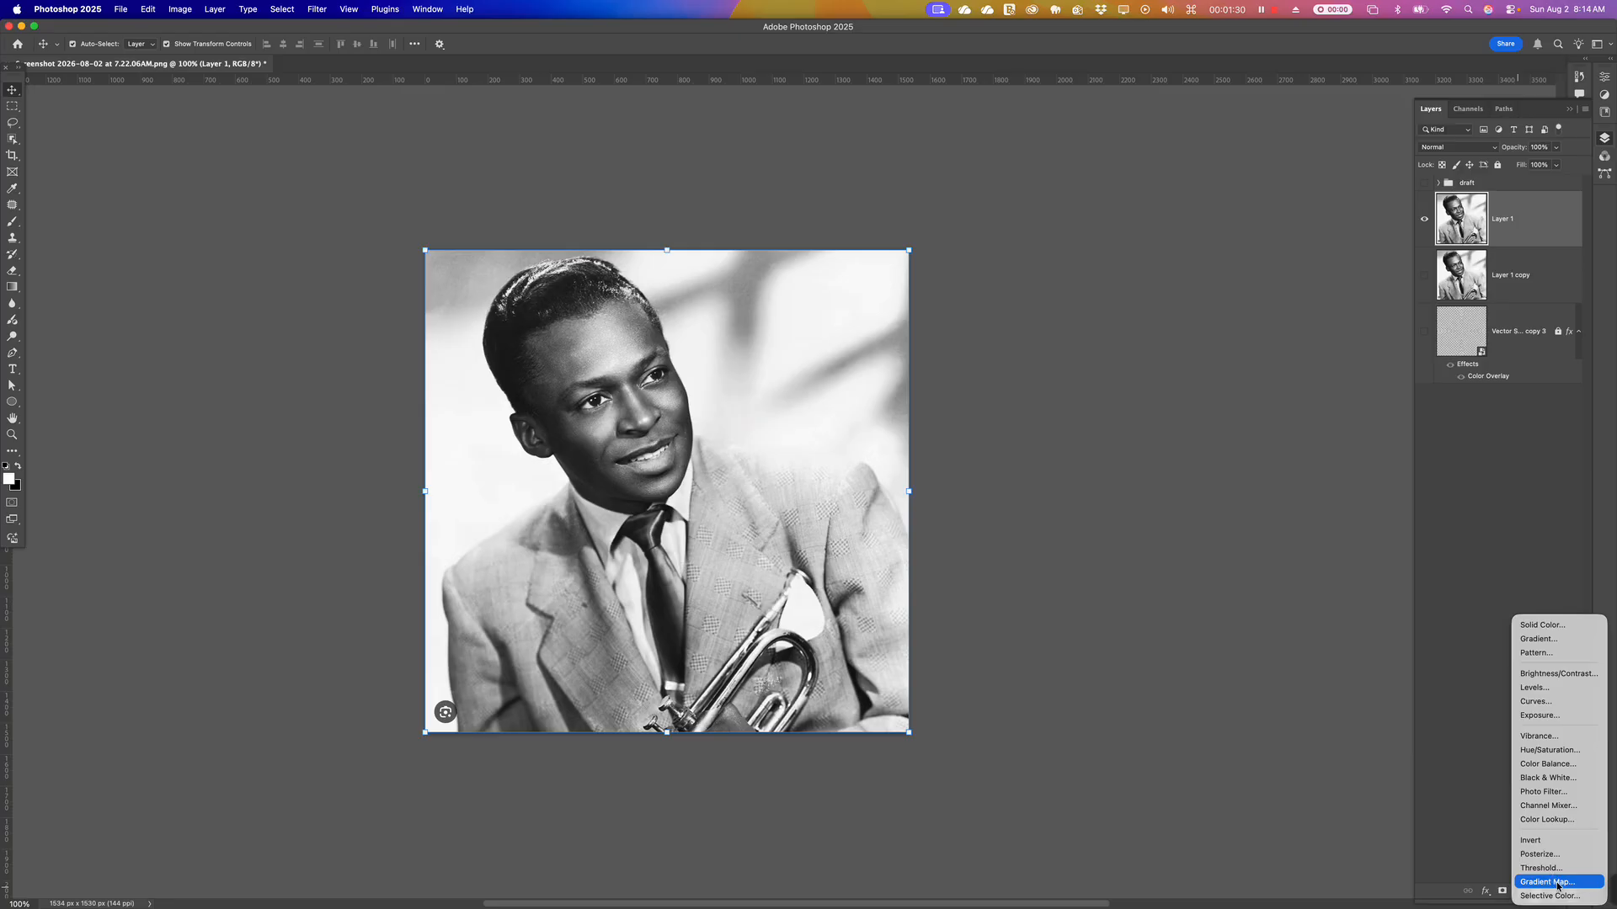
pyautogui.click(1546, 882)
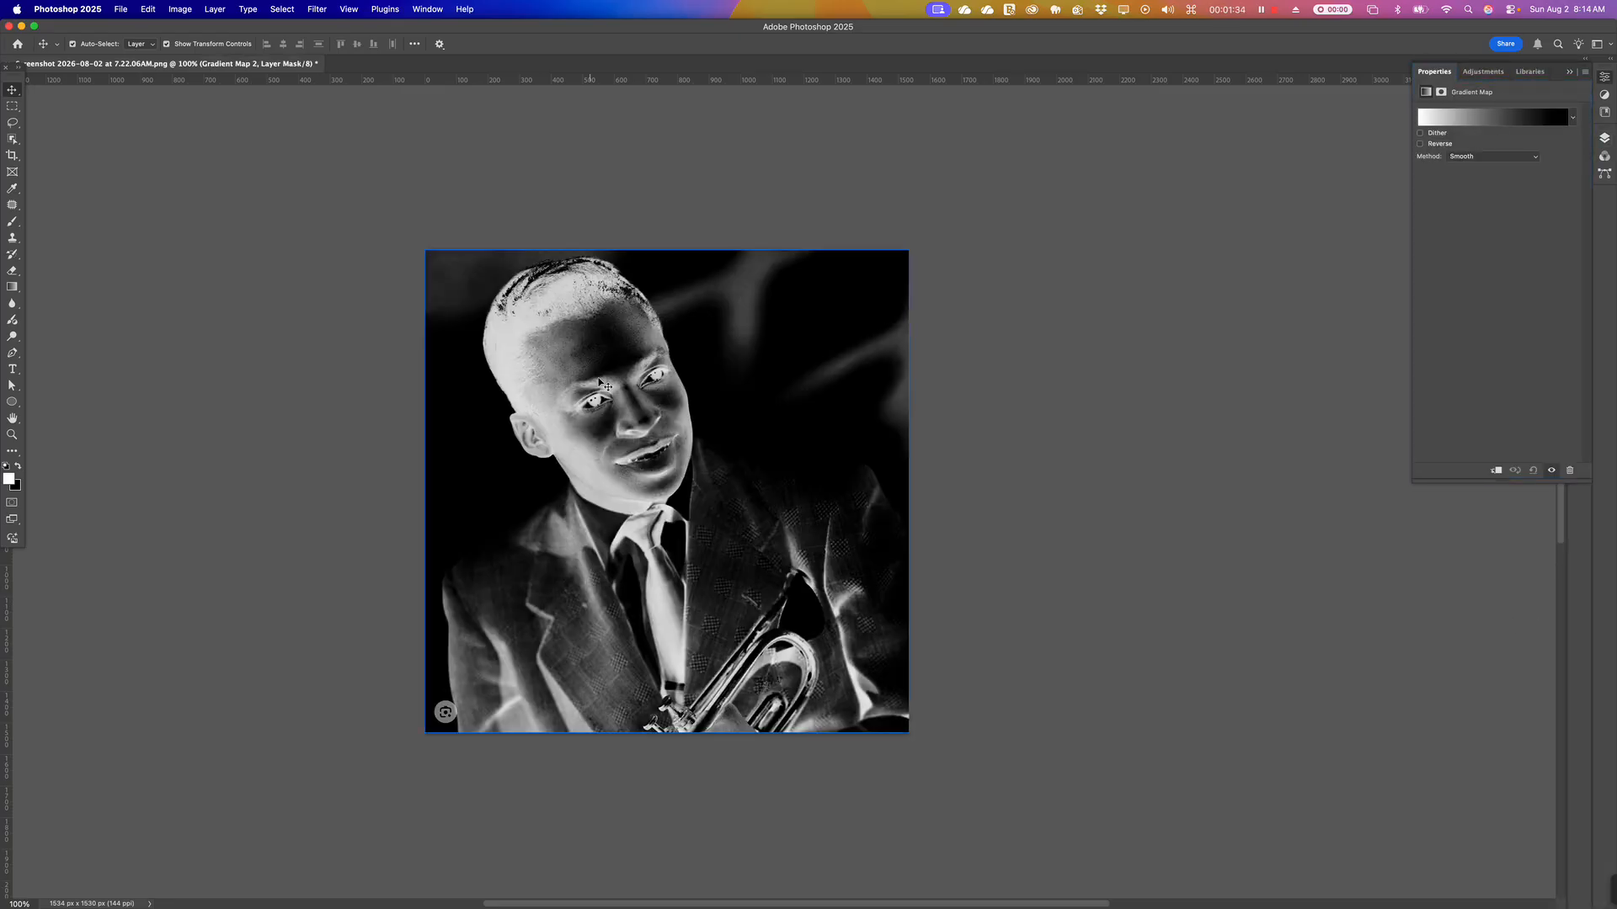
pyautogui.click(1517, 115)
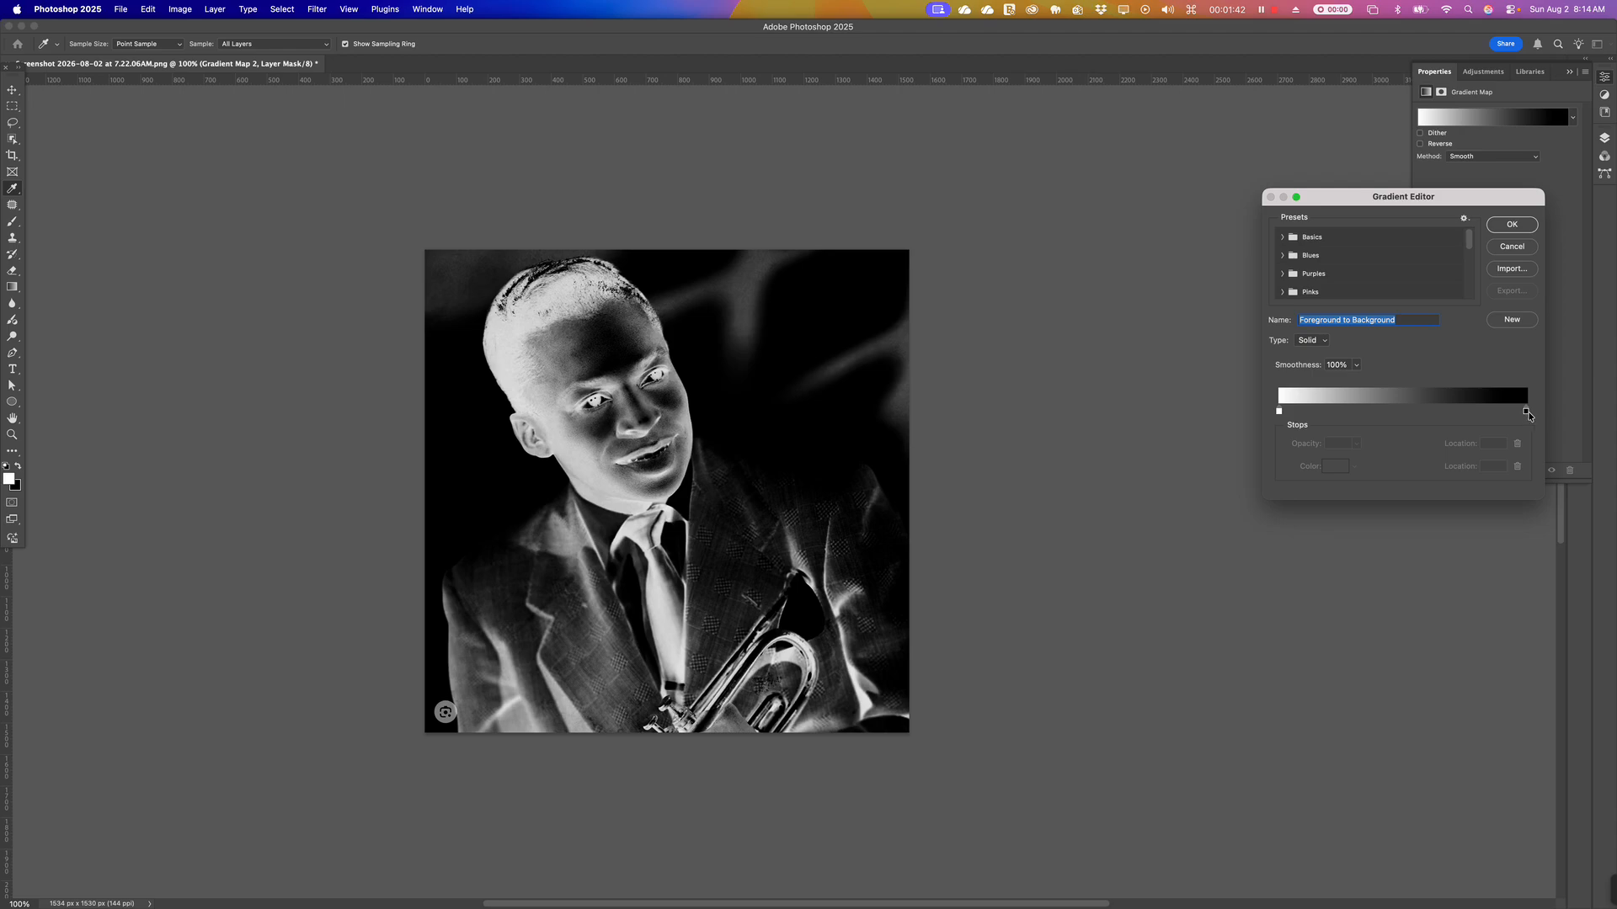
pyautogui.doubleClick(1525, 412)
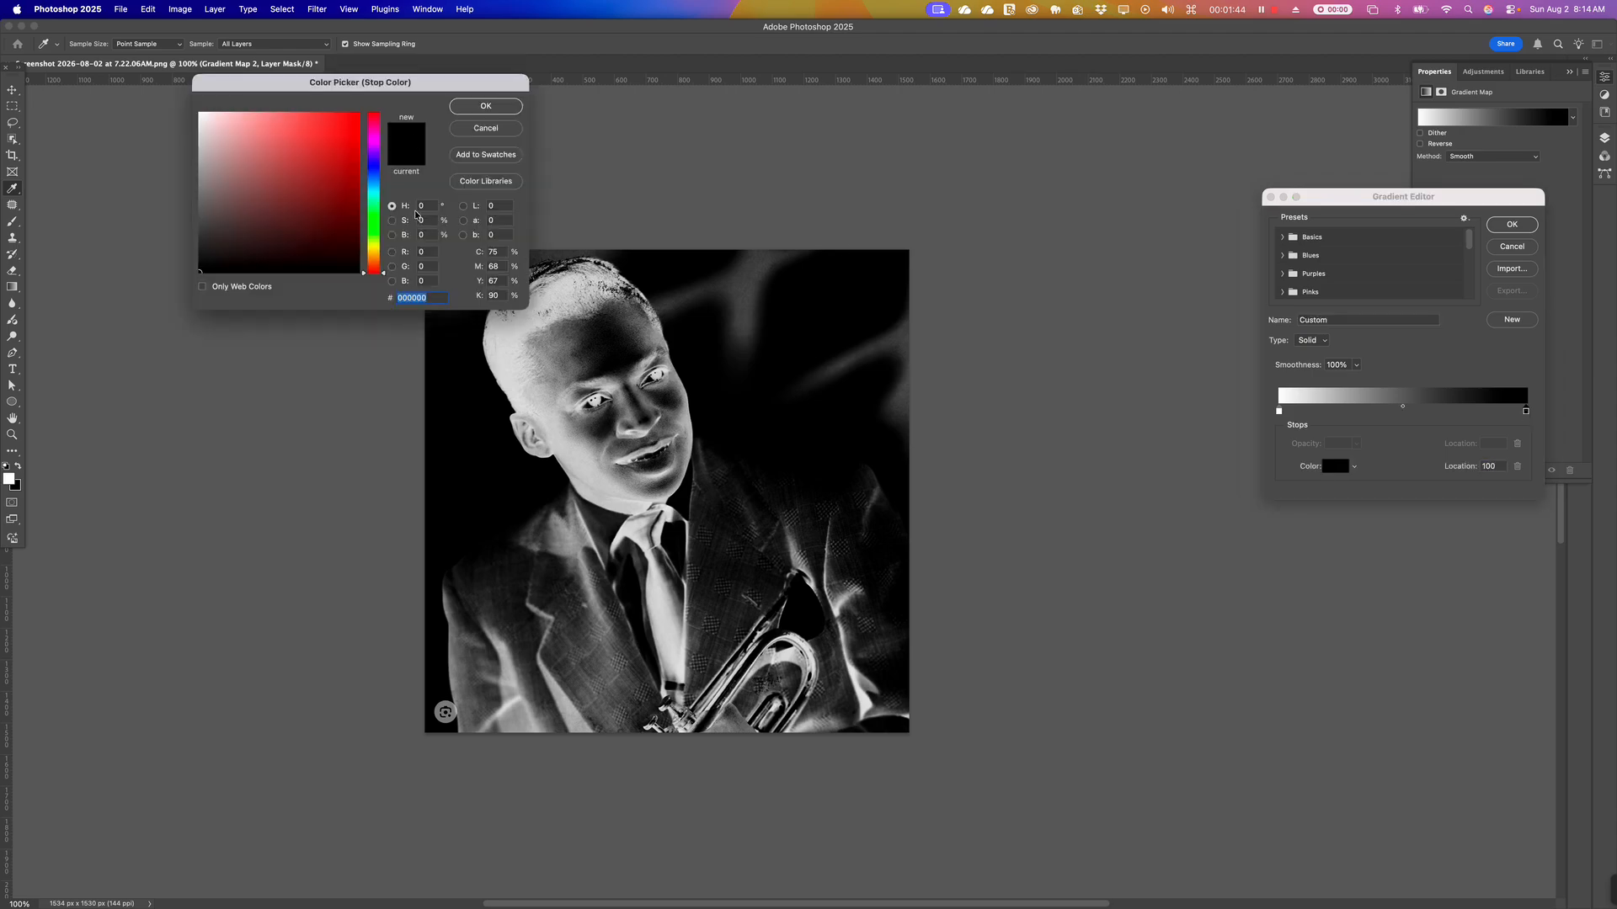
pyautogui.click(376, 186)
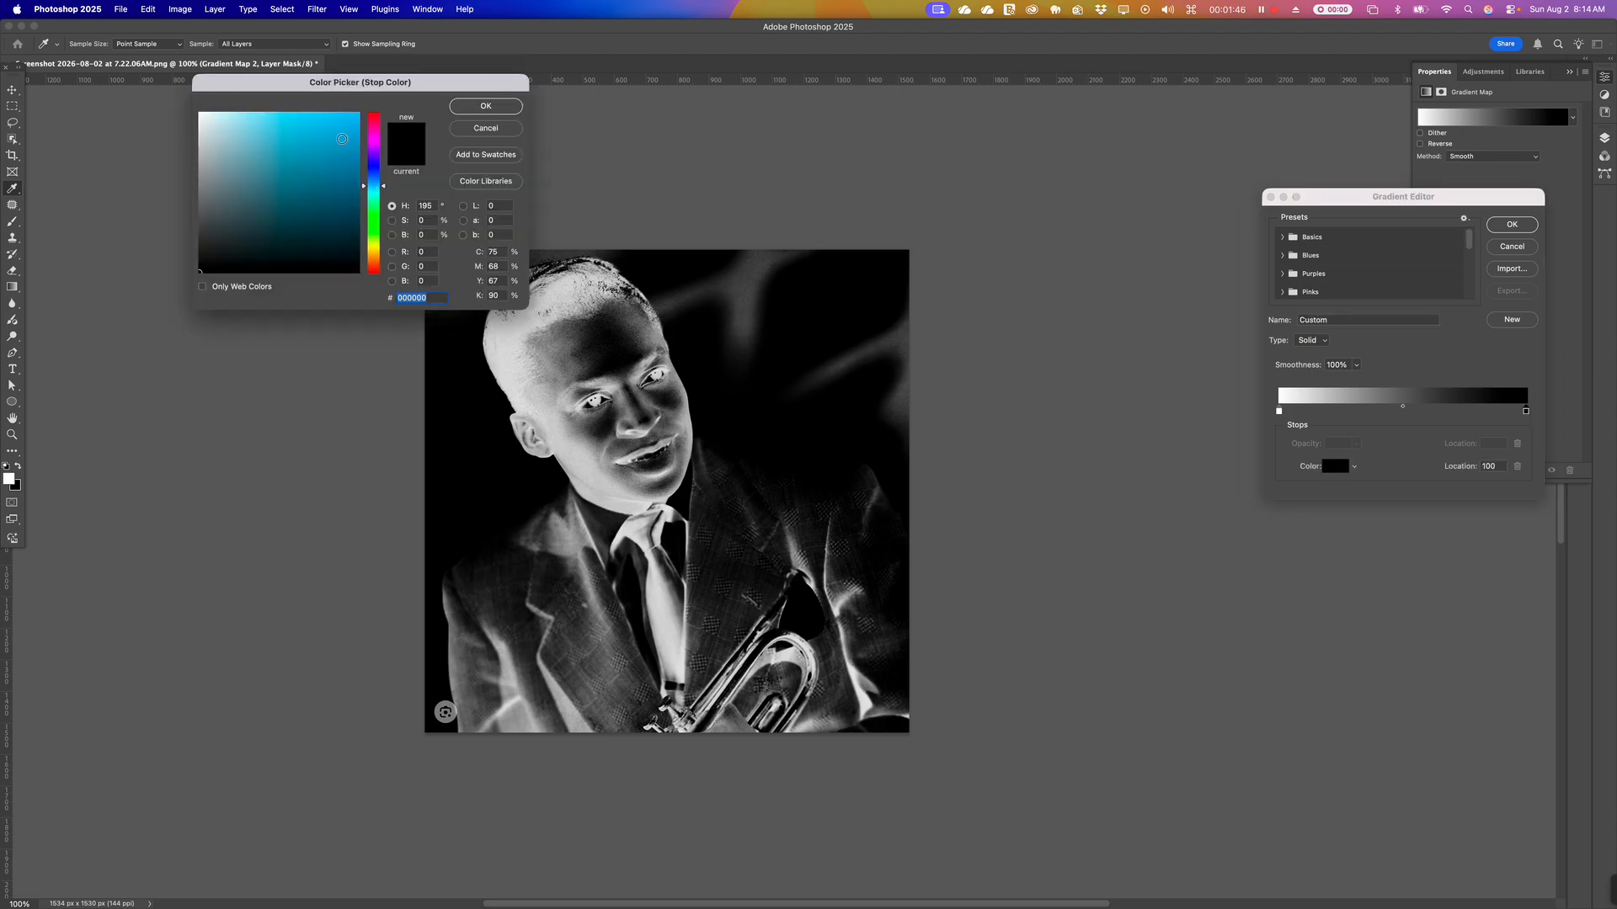
pyautogui.moveTo(342, 139); pyautogui.dragTo(362, 111)
pyautogui.click(486, 106)
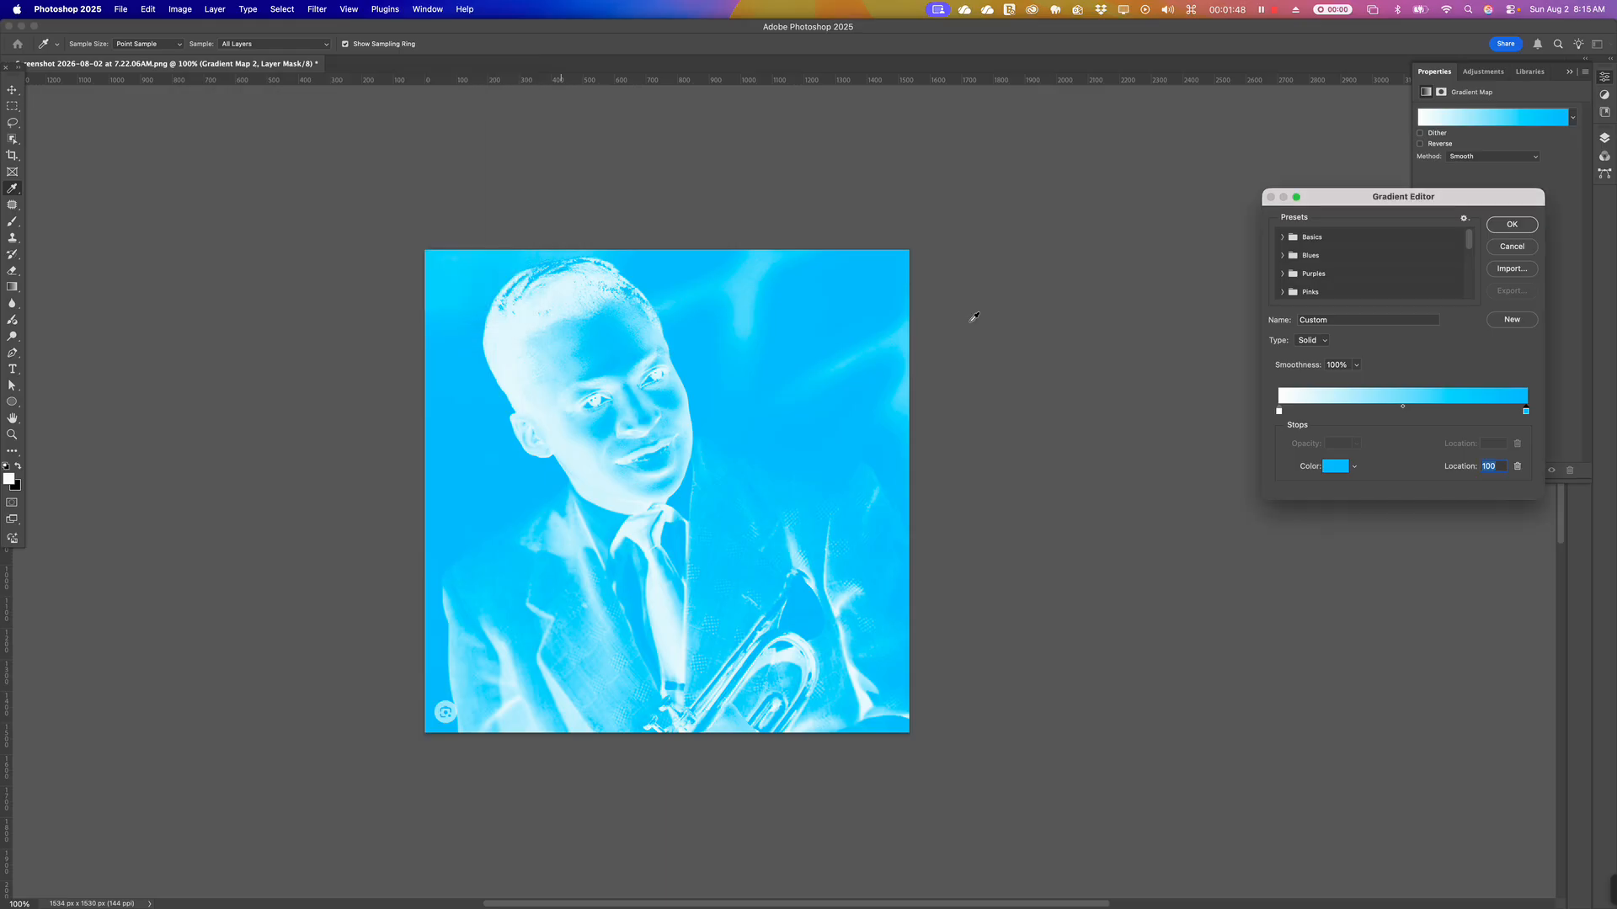
# Set the gradient map's stop at location 0 to the very dark teal #06232b
pyautogui.doubleClick(1279, 412)
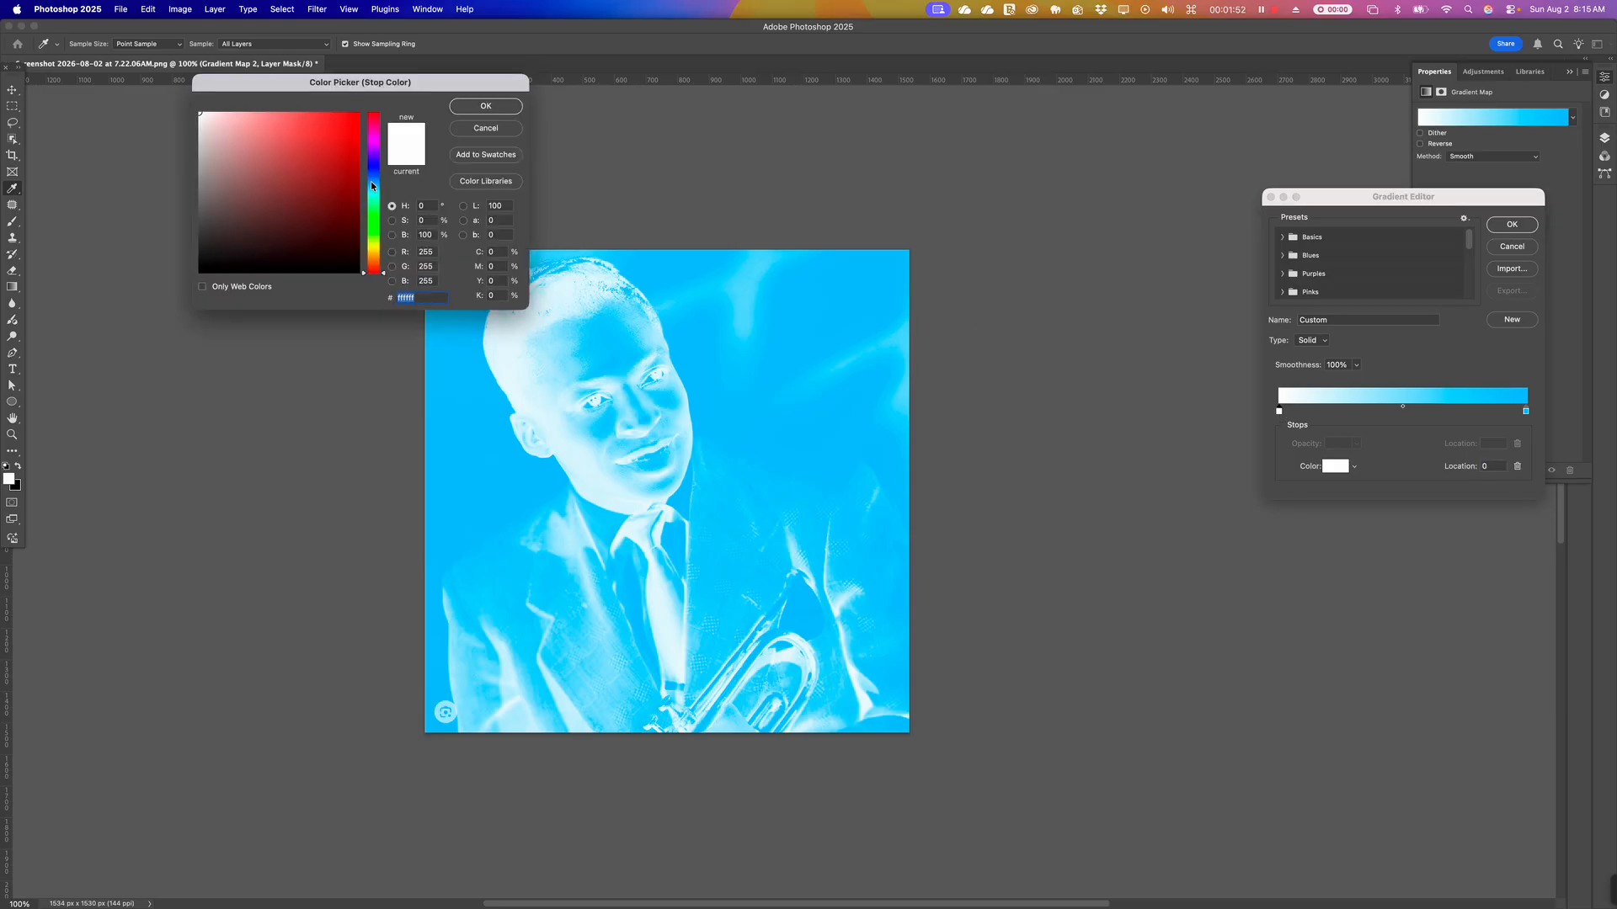
pyautogui.click(373, 186)
pyautogui.moveTo(346, 195)
pyautogui.mouseDown()
pyautogui.moveTo(333, 165)
pyautogui.moveTo(346, 230)
pyautogui.mouseUp()
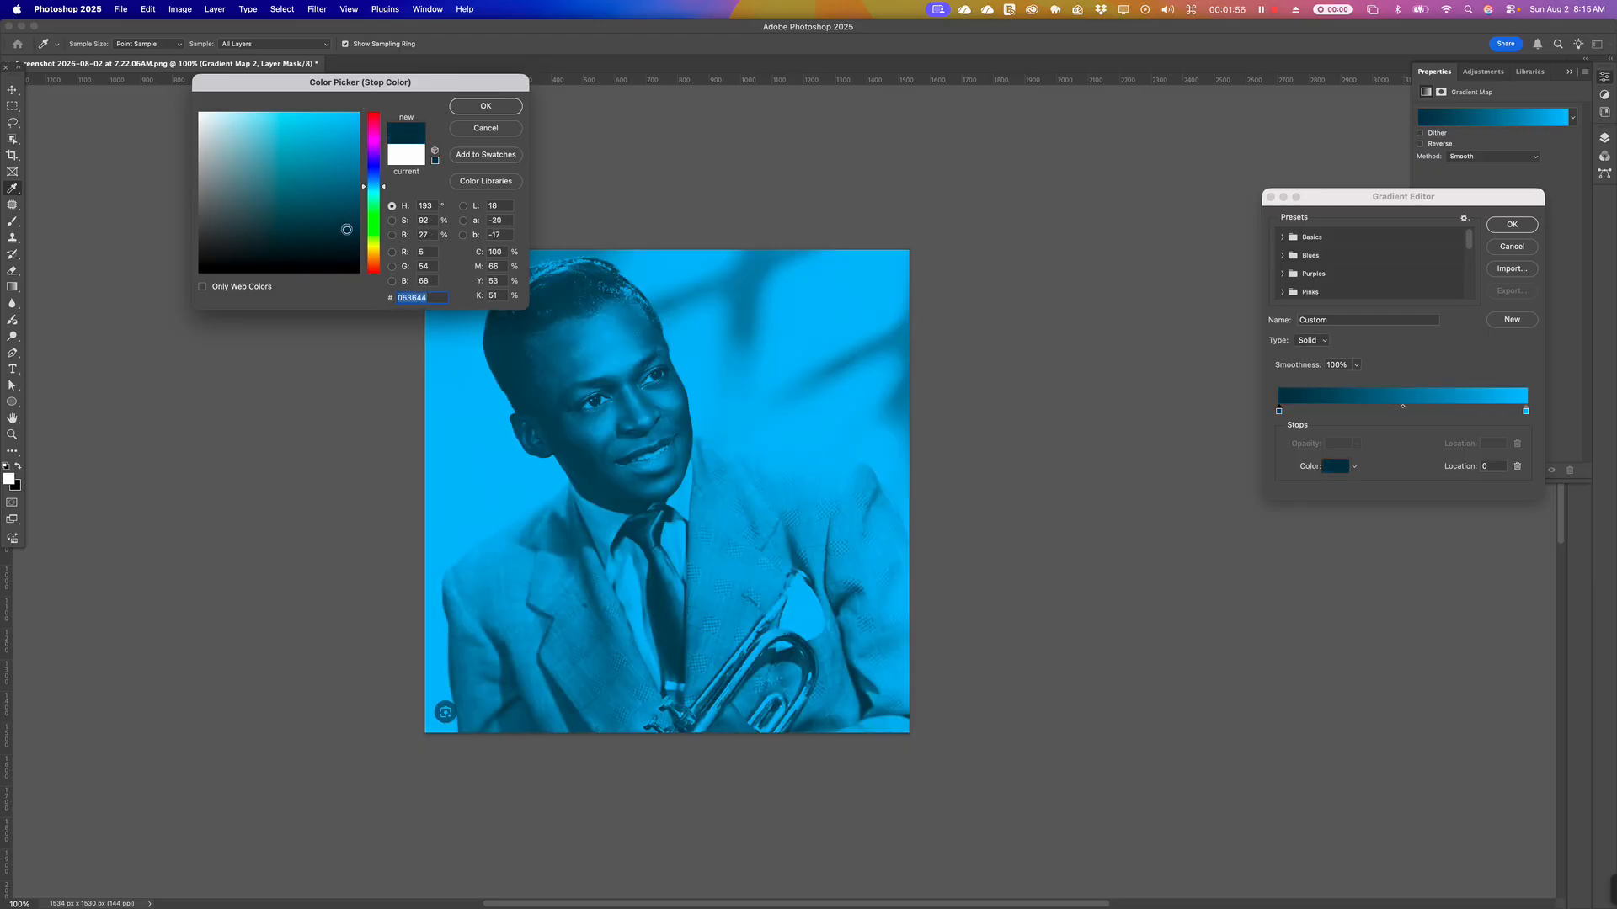
pyautogui.moveTo(346, 232); pyautogui.dragTo(343, 231)
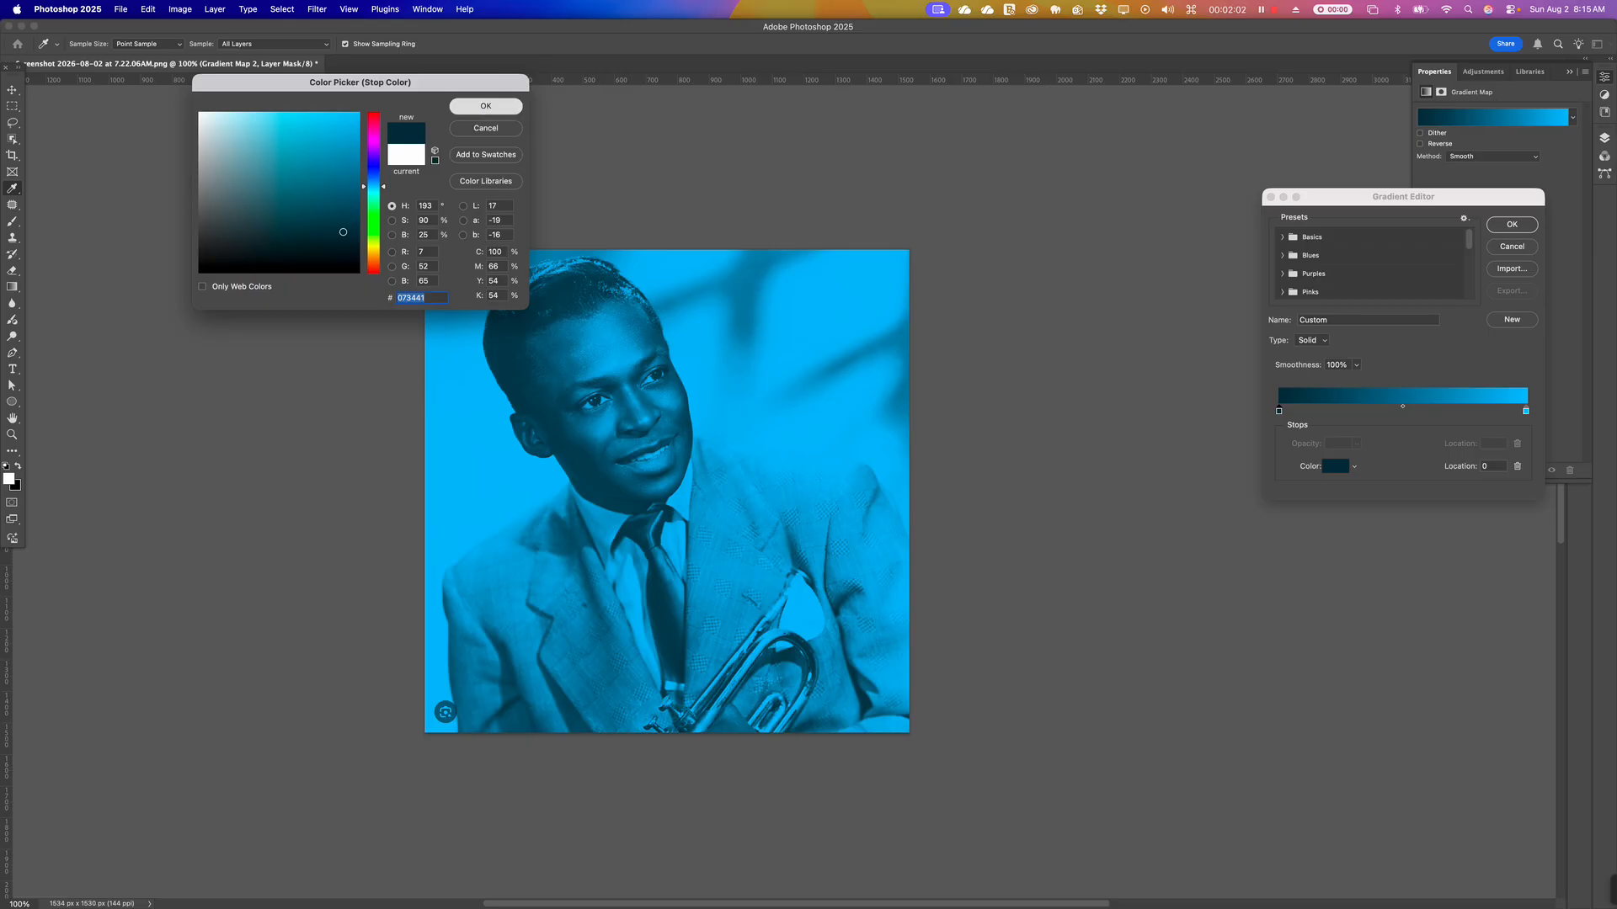
pyautogui.click(486, 105)
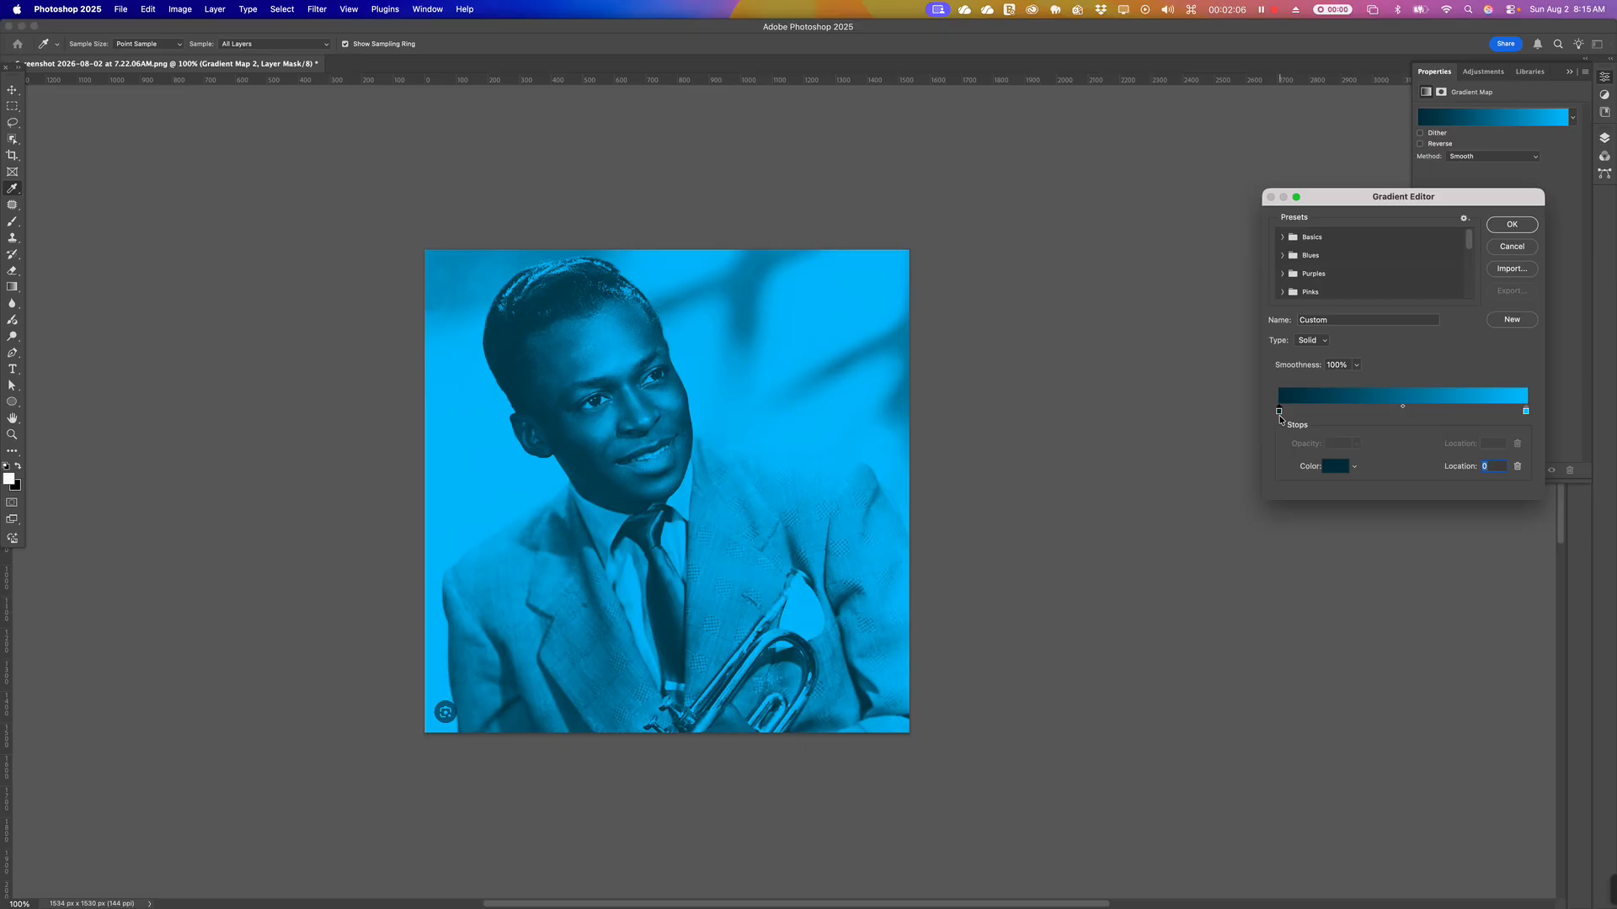
pyautogui.doubleClick(1279, 413)
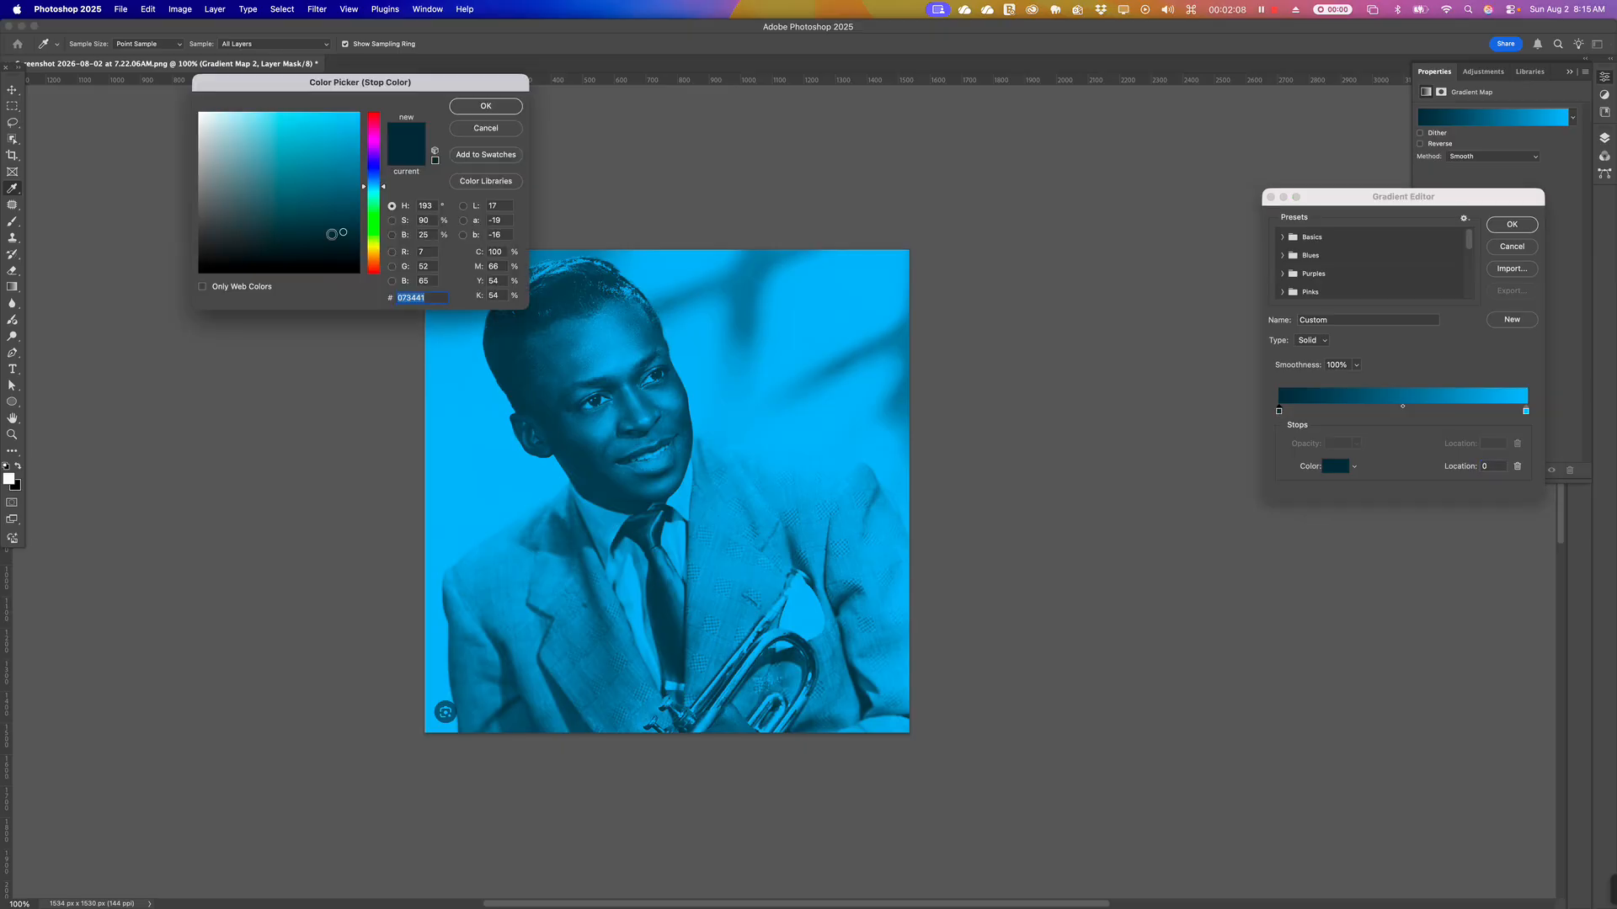
pyautogui.click(336, 245)
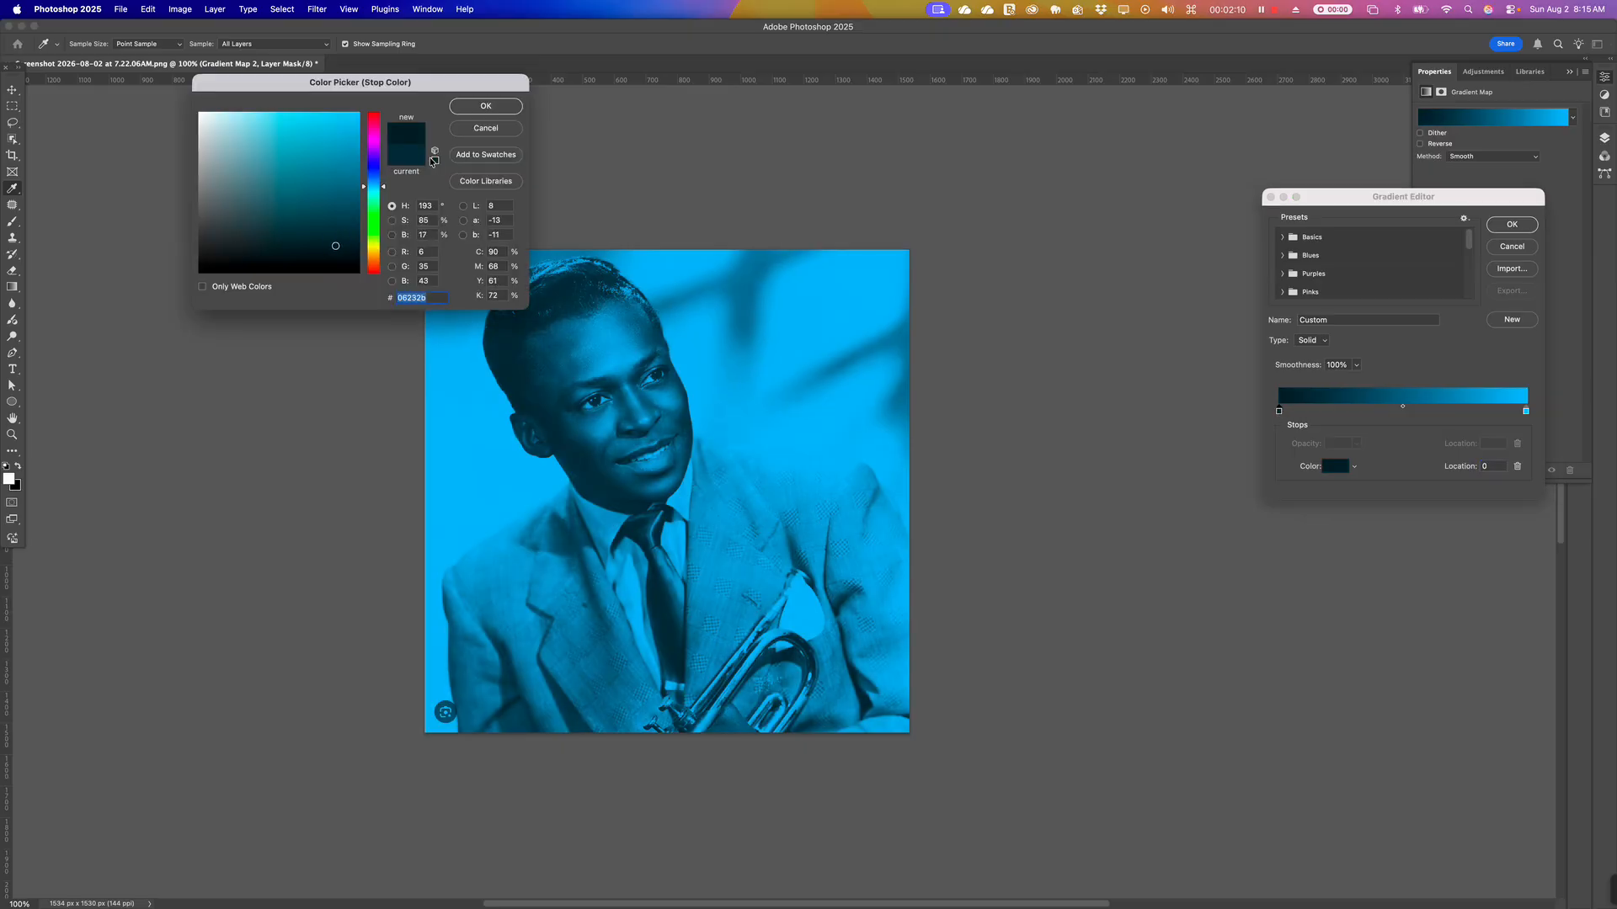
pyautogui.click(474, 109)
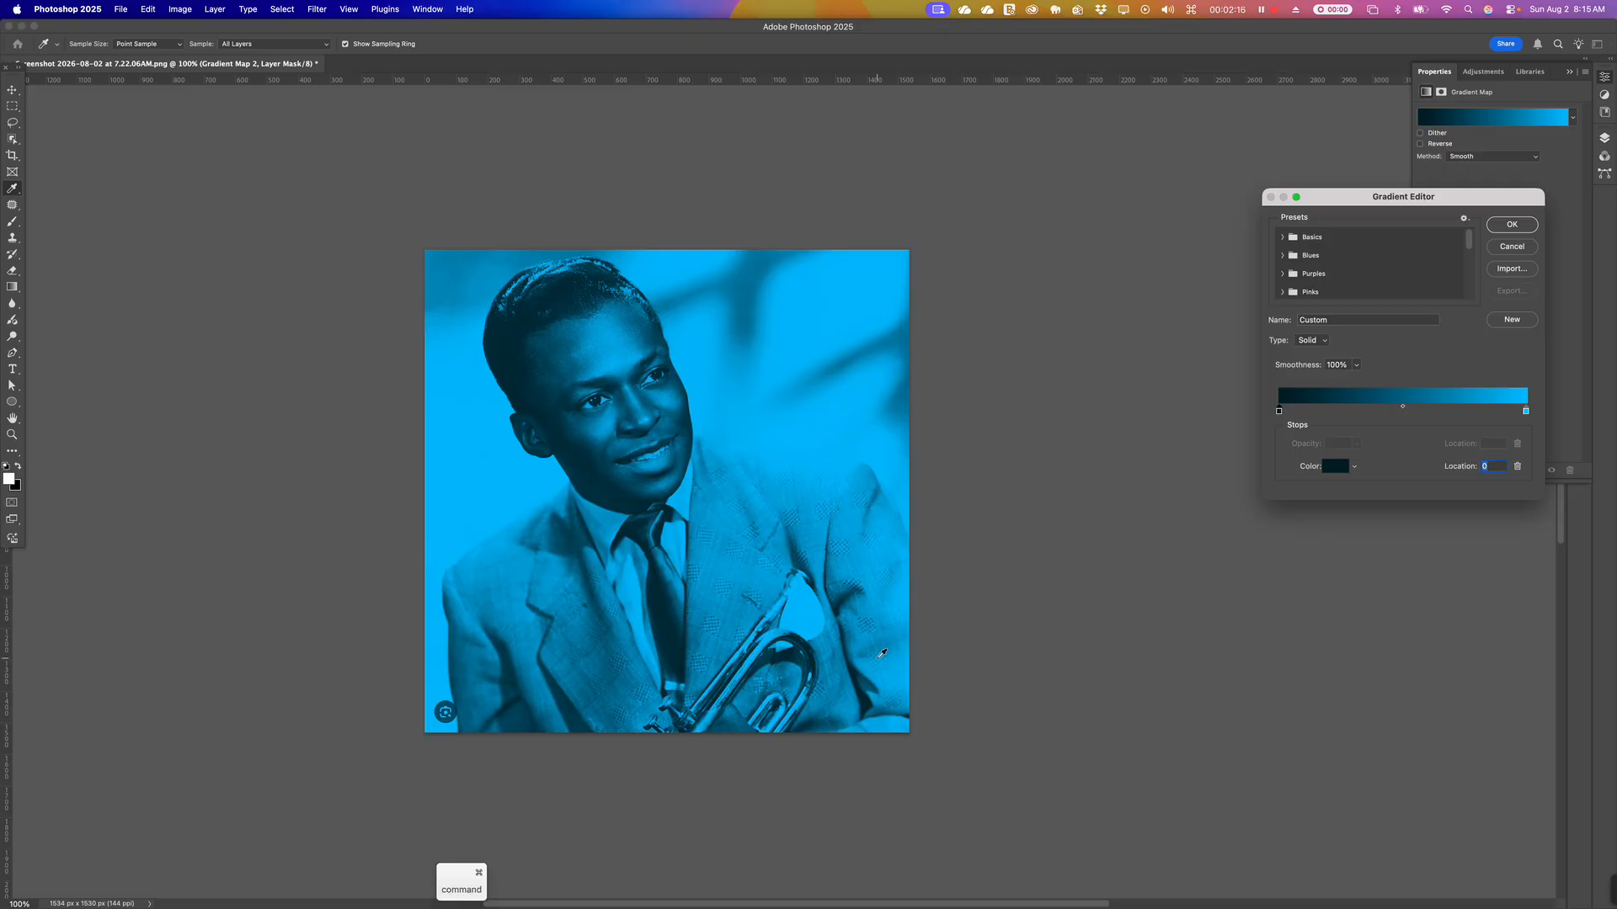
# Switch to Illustrator and draw a 998 px circle with the Ellipse tool, filling the square artboard
pyautogui.press('super+Tab')
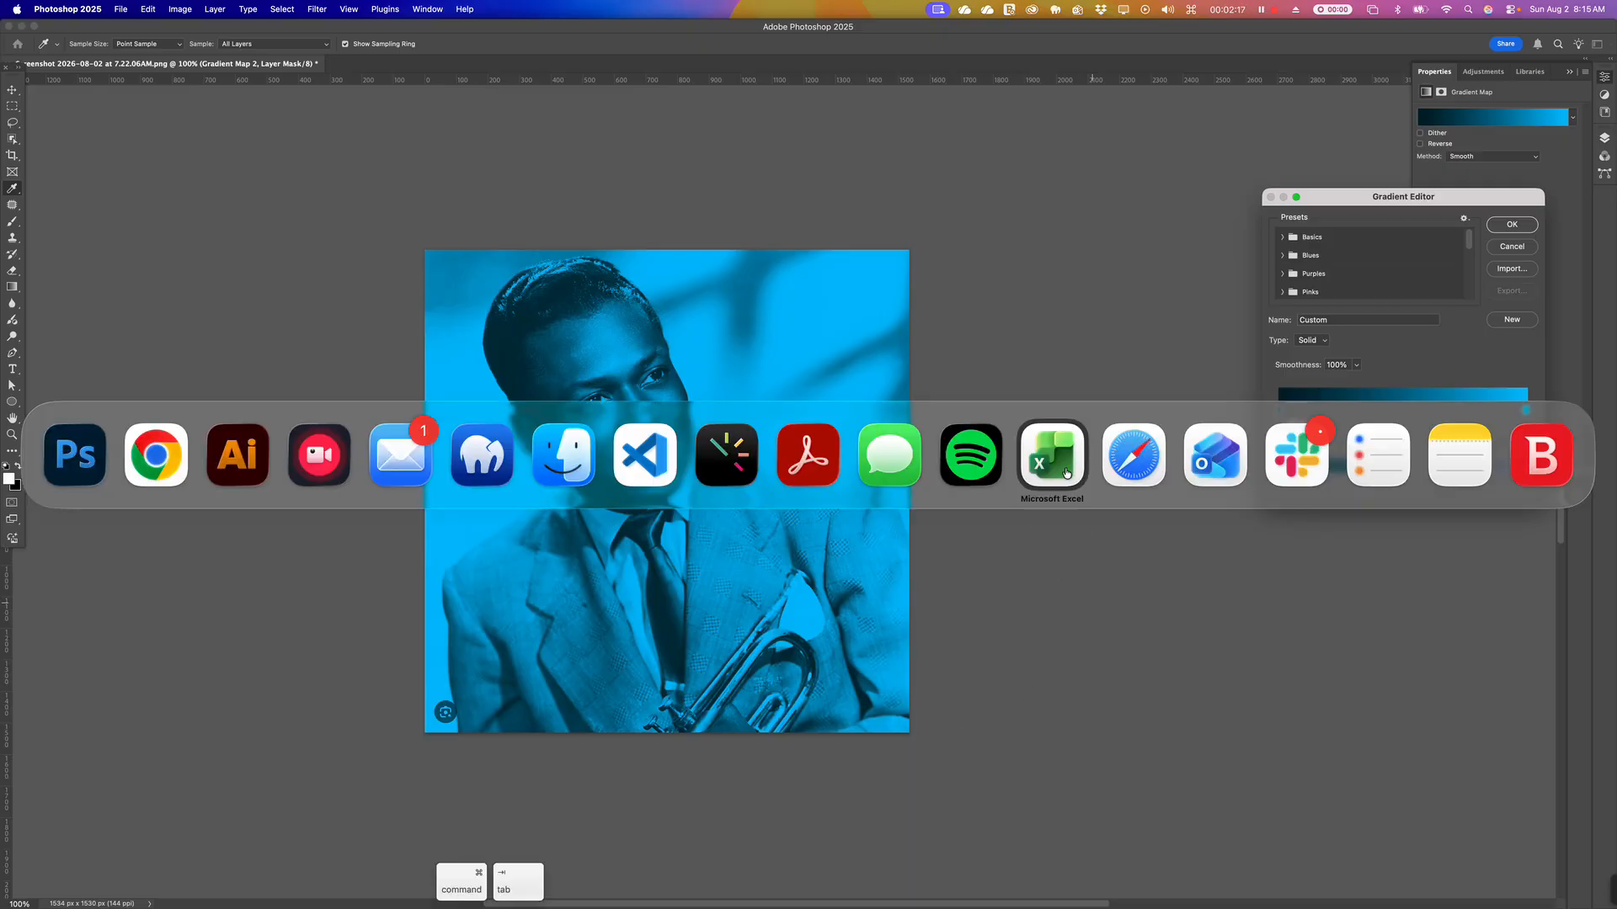
pyautogui.click(252, 465)
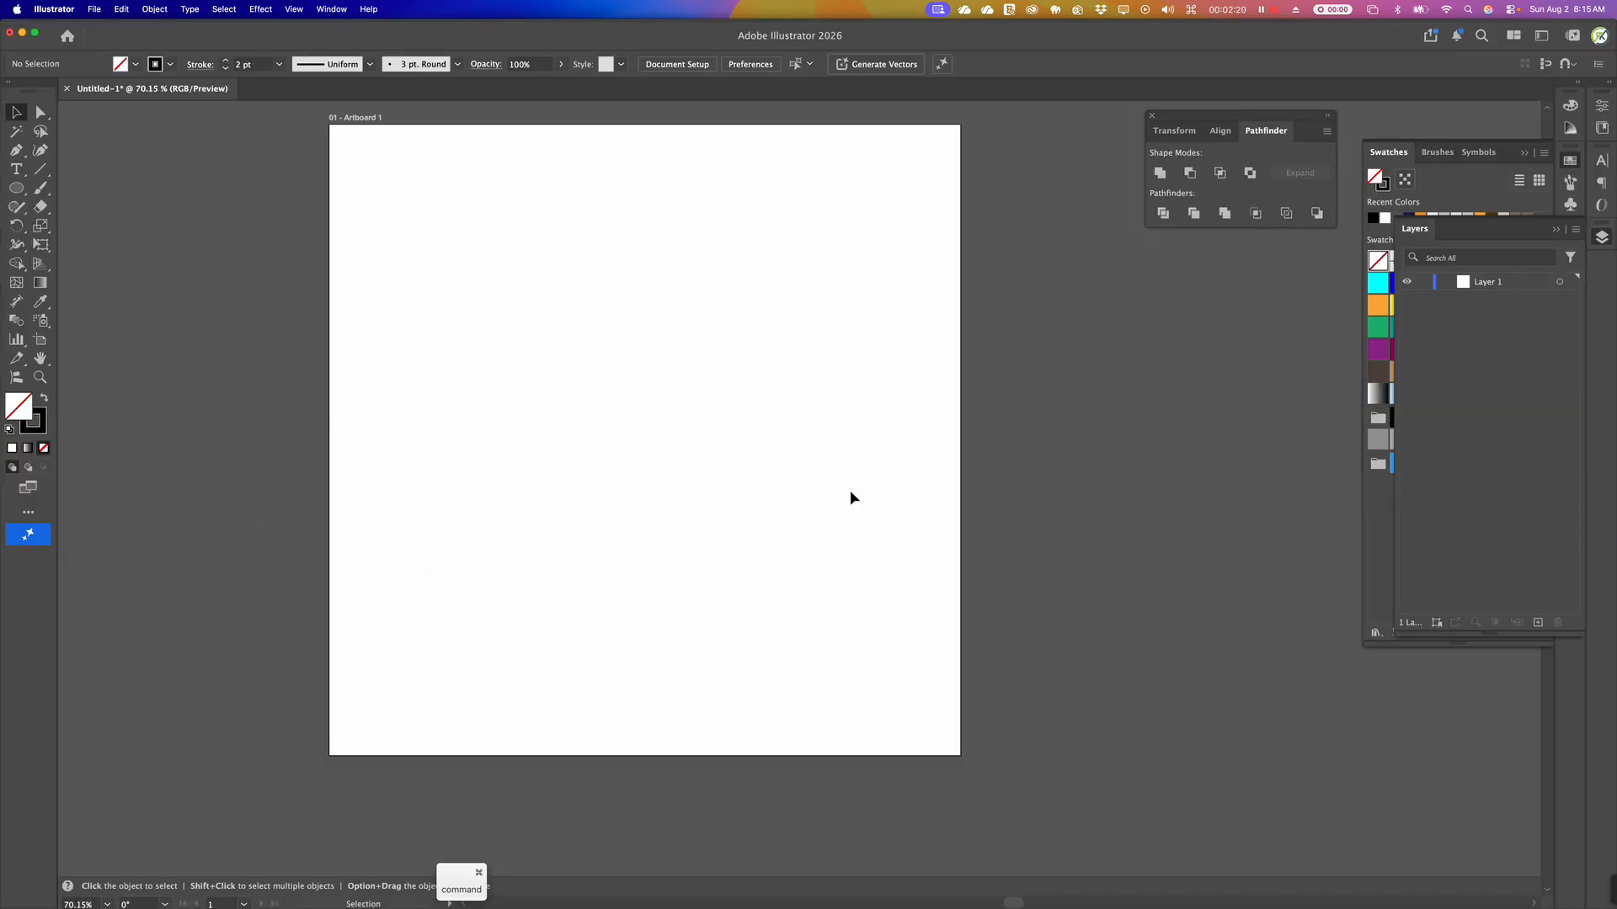
pyautogui.press('space')
pyautogui.moveTo(739, 404); pyautogui.dragTo(712, 465)
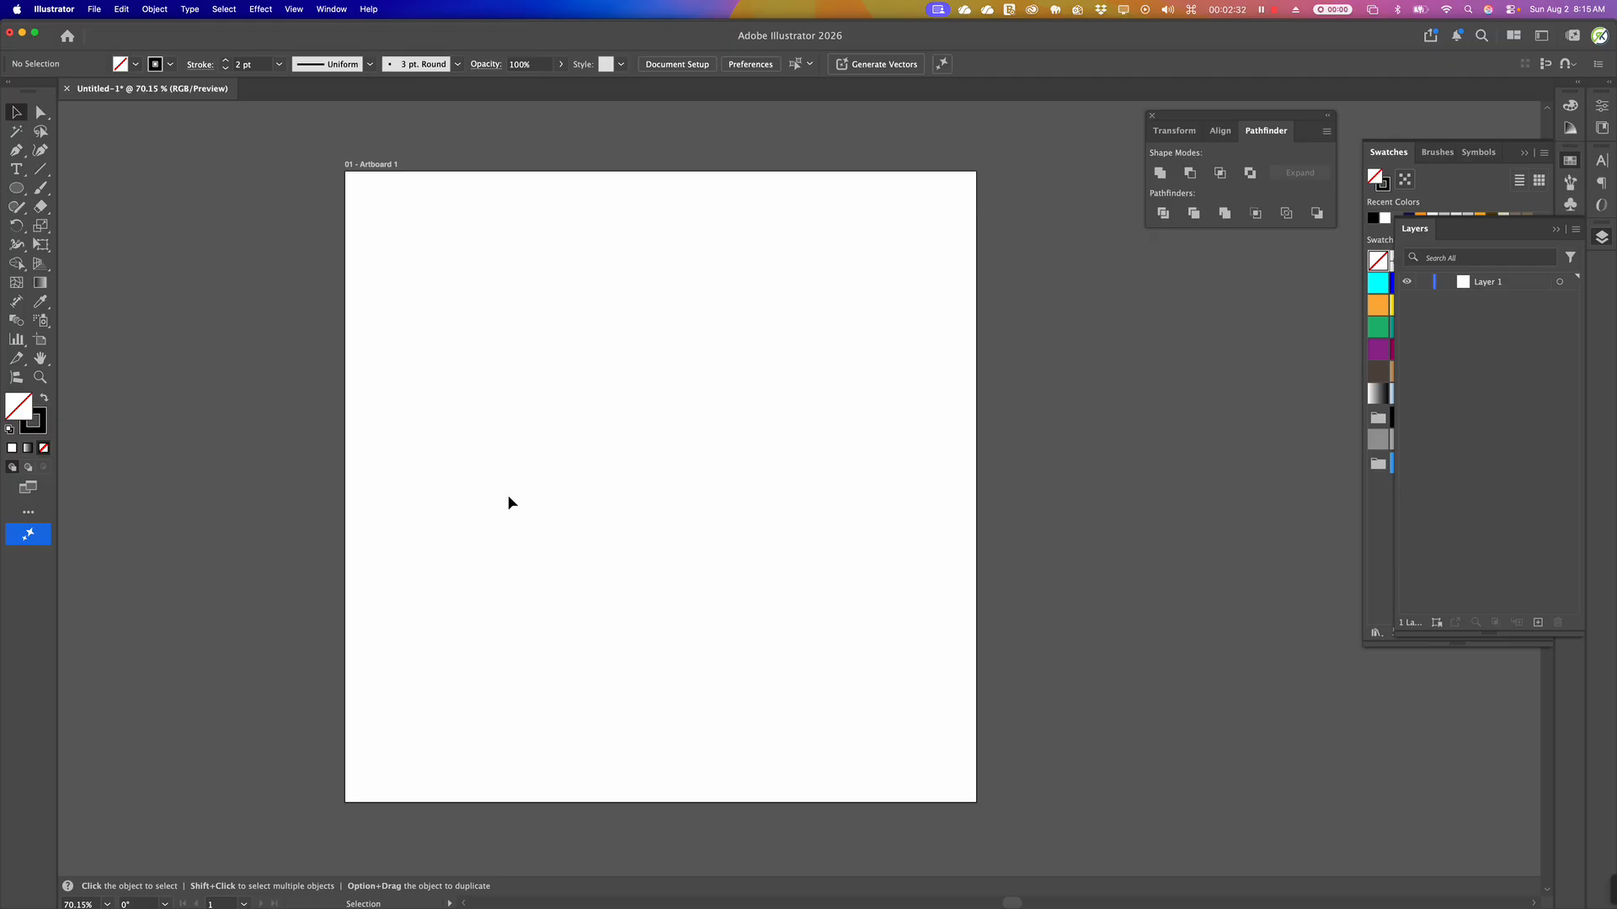
pyautogui.click(16, 188)
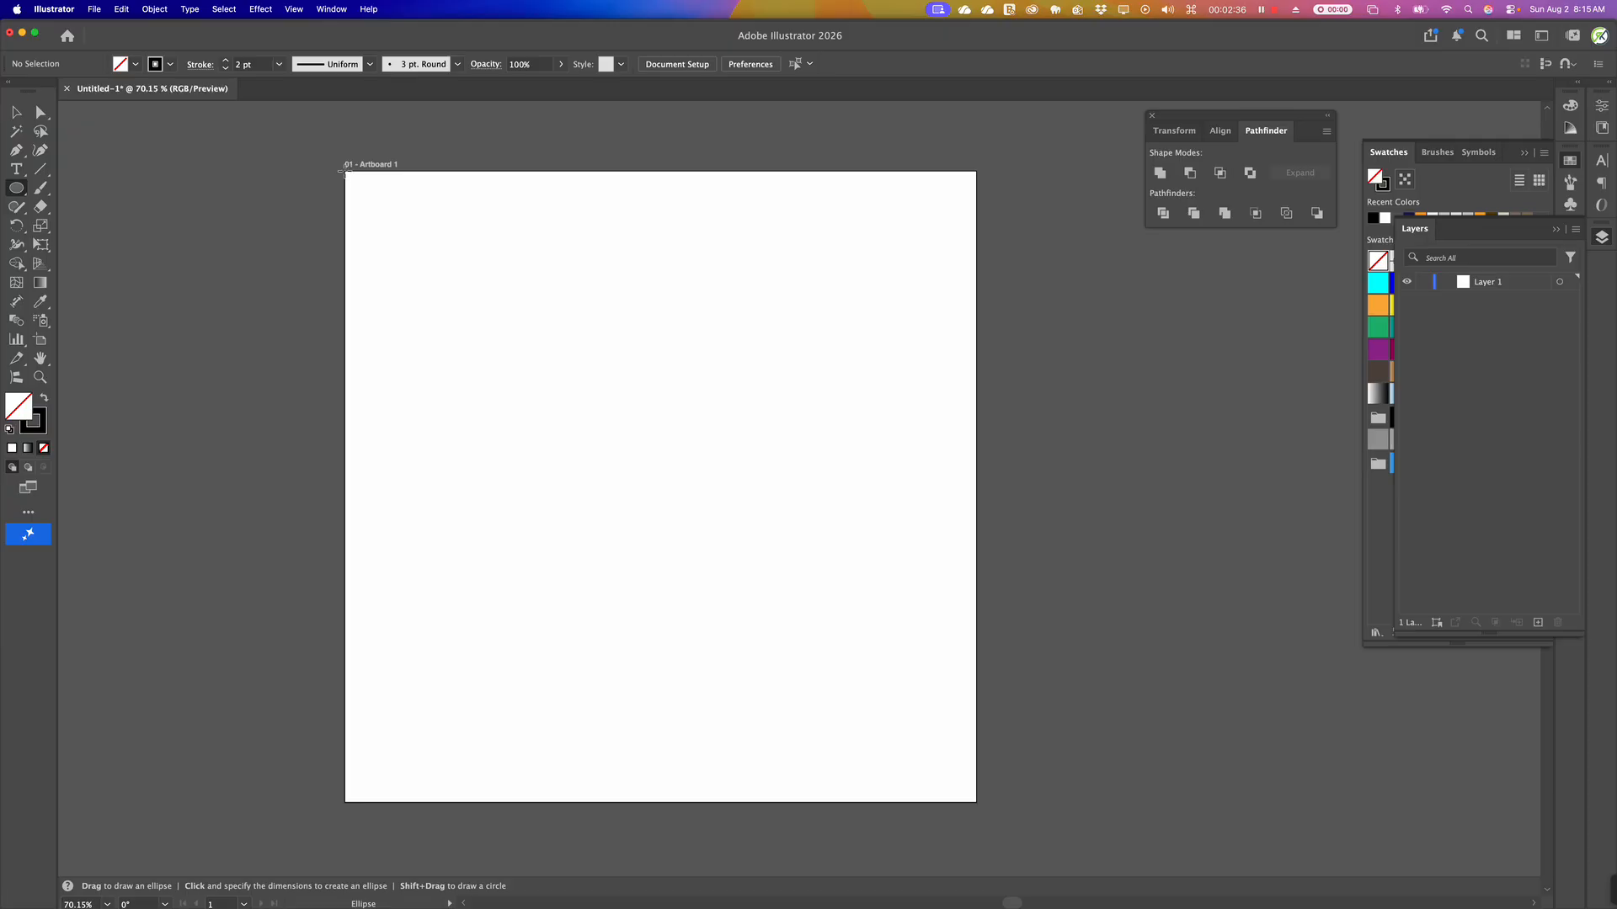
pyautogui.moveTo(345, 172); pyautogui.dragTo(976, 802)
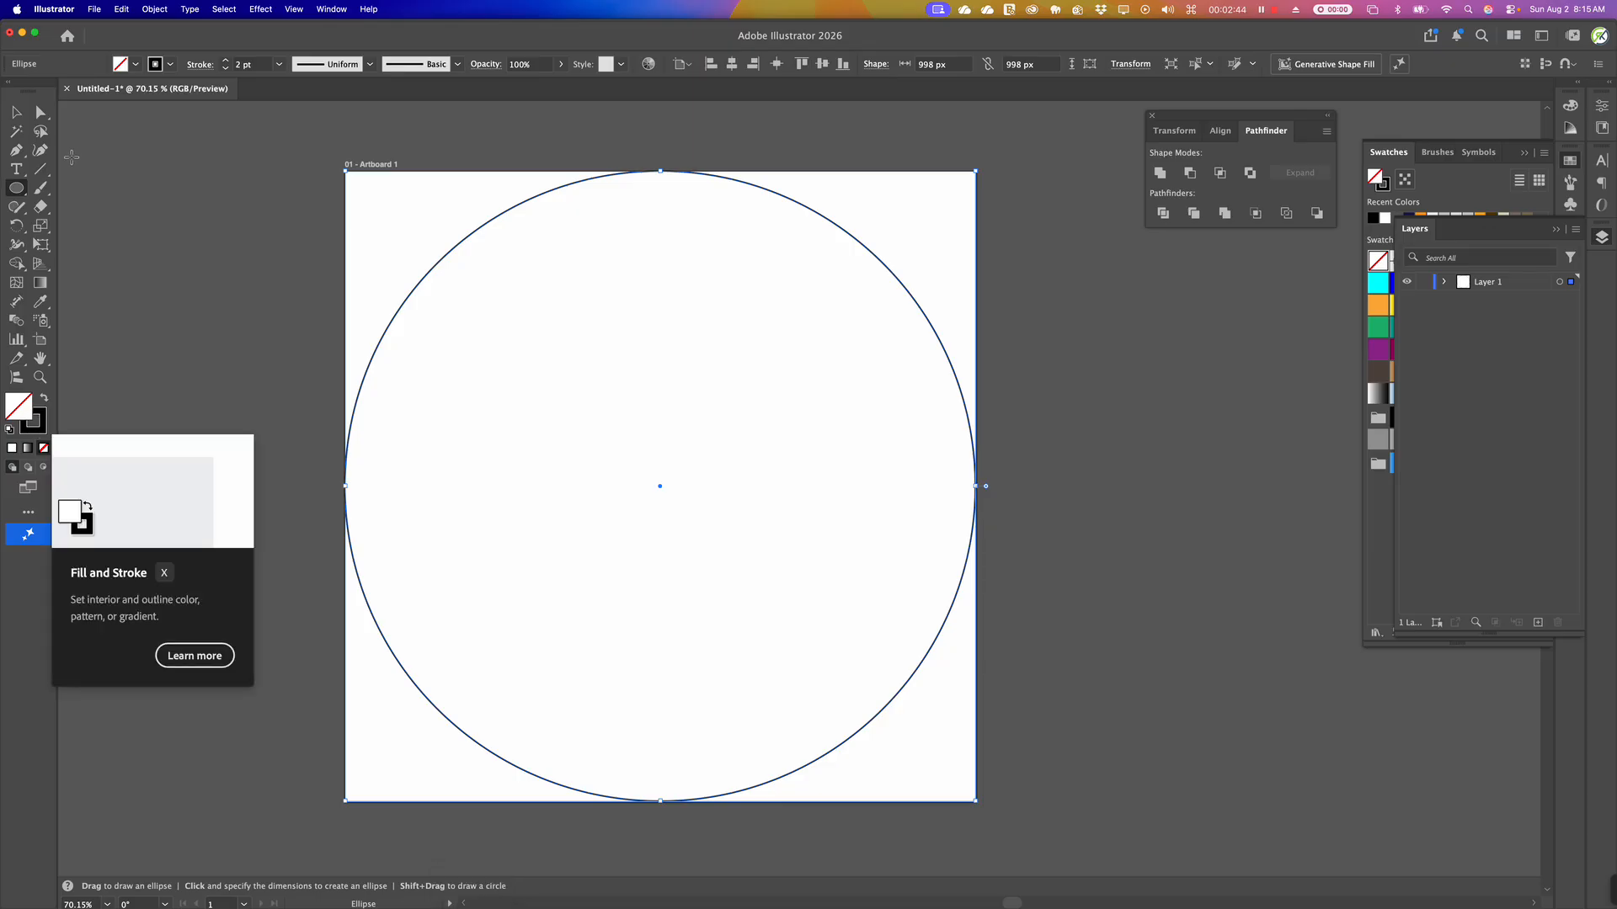
pyautogui.press('v')
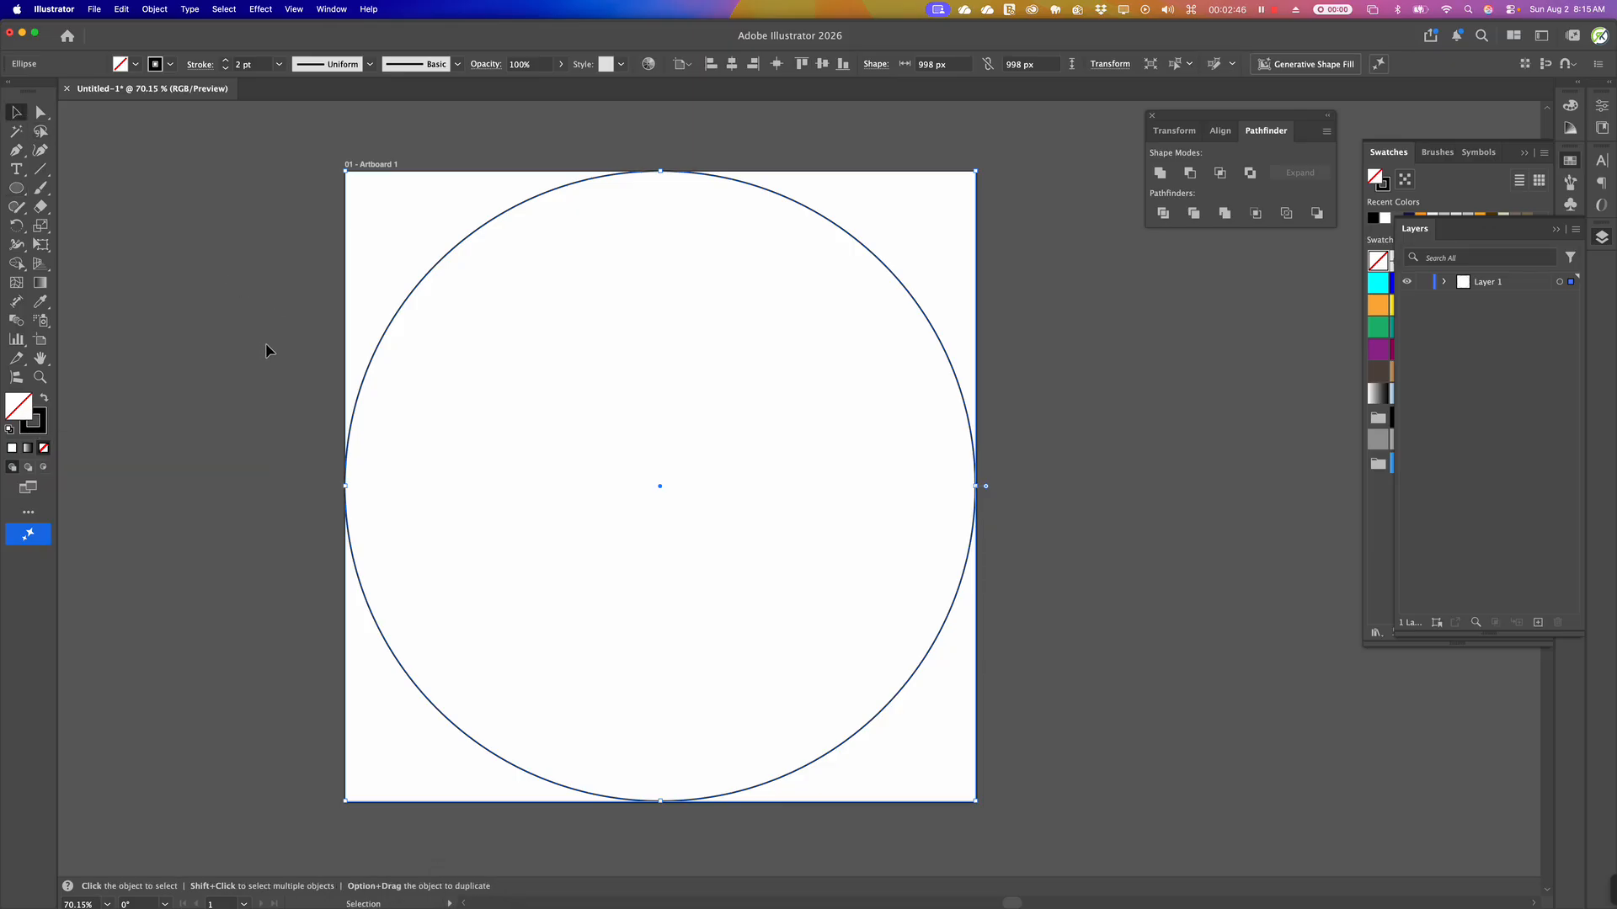
# Duplicate the circle in place and shrink the copy to a tiny concentric circle at the artboard's center
pyautogui.press('super+c')
pyautogui.press('super+f')
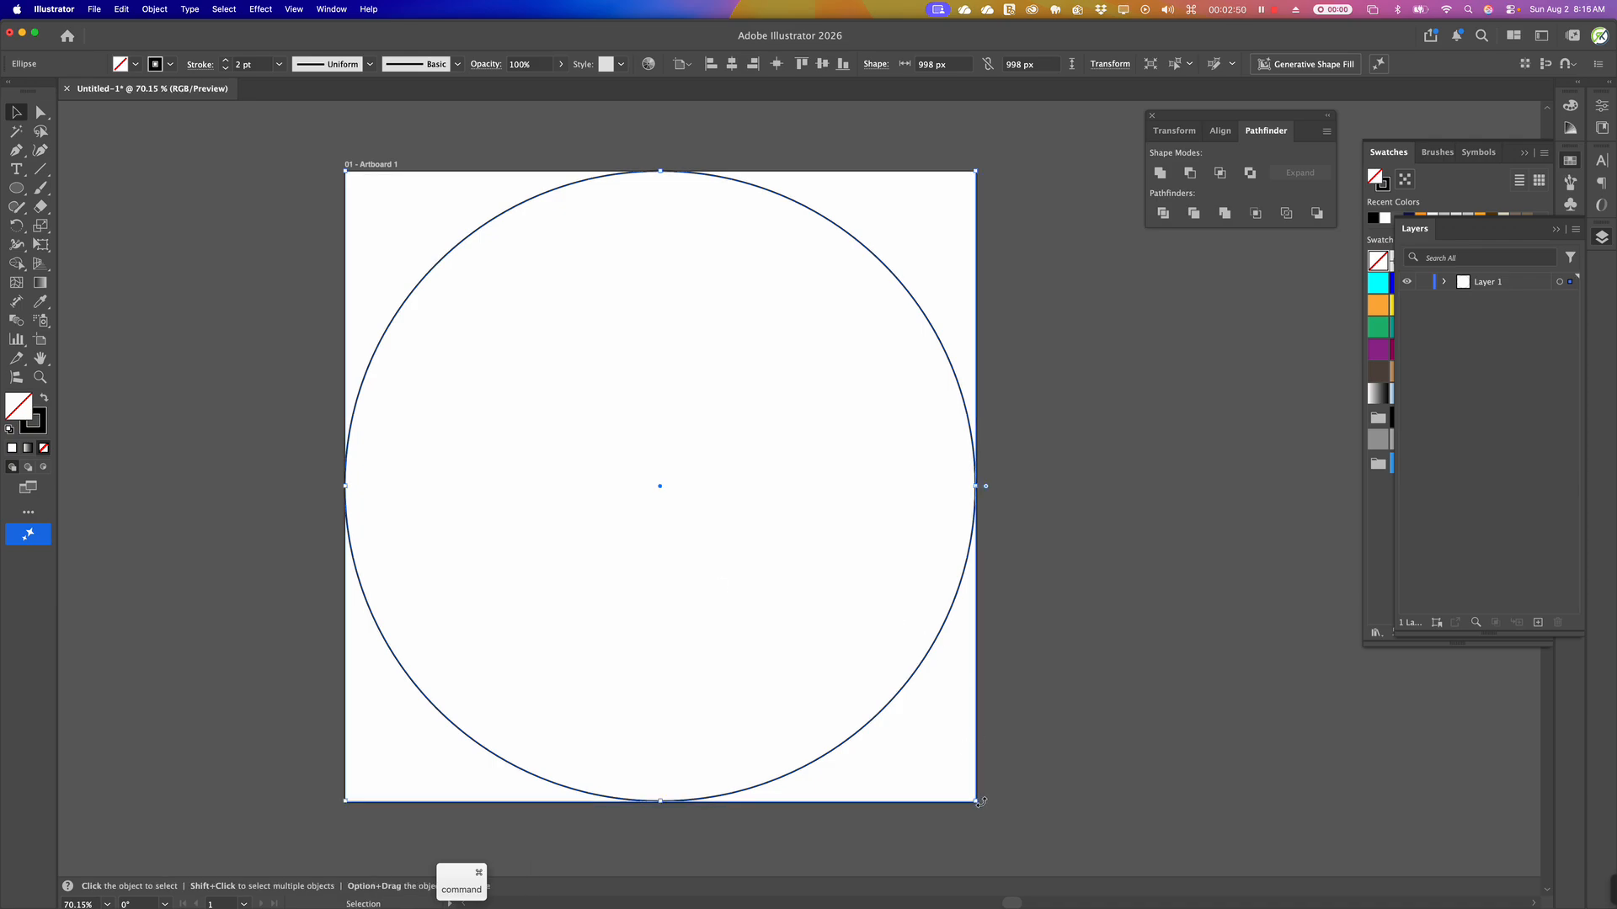
pyautogui.moveTo(976, 801)
pyautogui.mouseDown()
pyautogui.moveTo(772, 653)
pyautogui.moveTo(662, 533)
pyautogui.mouseUp()
# Select both concentric circles and set their stroke weight to 2 pt
pyautogui.moveTo(166, 394)
pyautogui.mouseDown()
pyautogui.moveTo(685, 584)
pyautogui.moveTo(846, 607)
pyautogui.mouseUp()
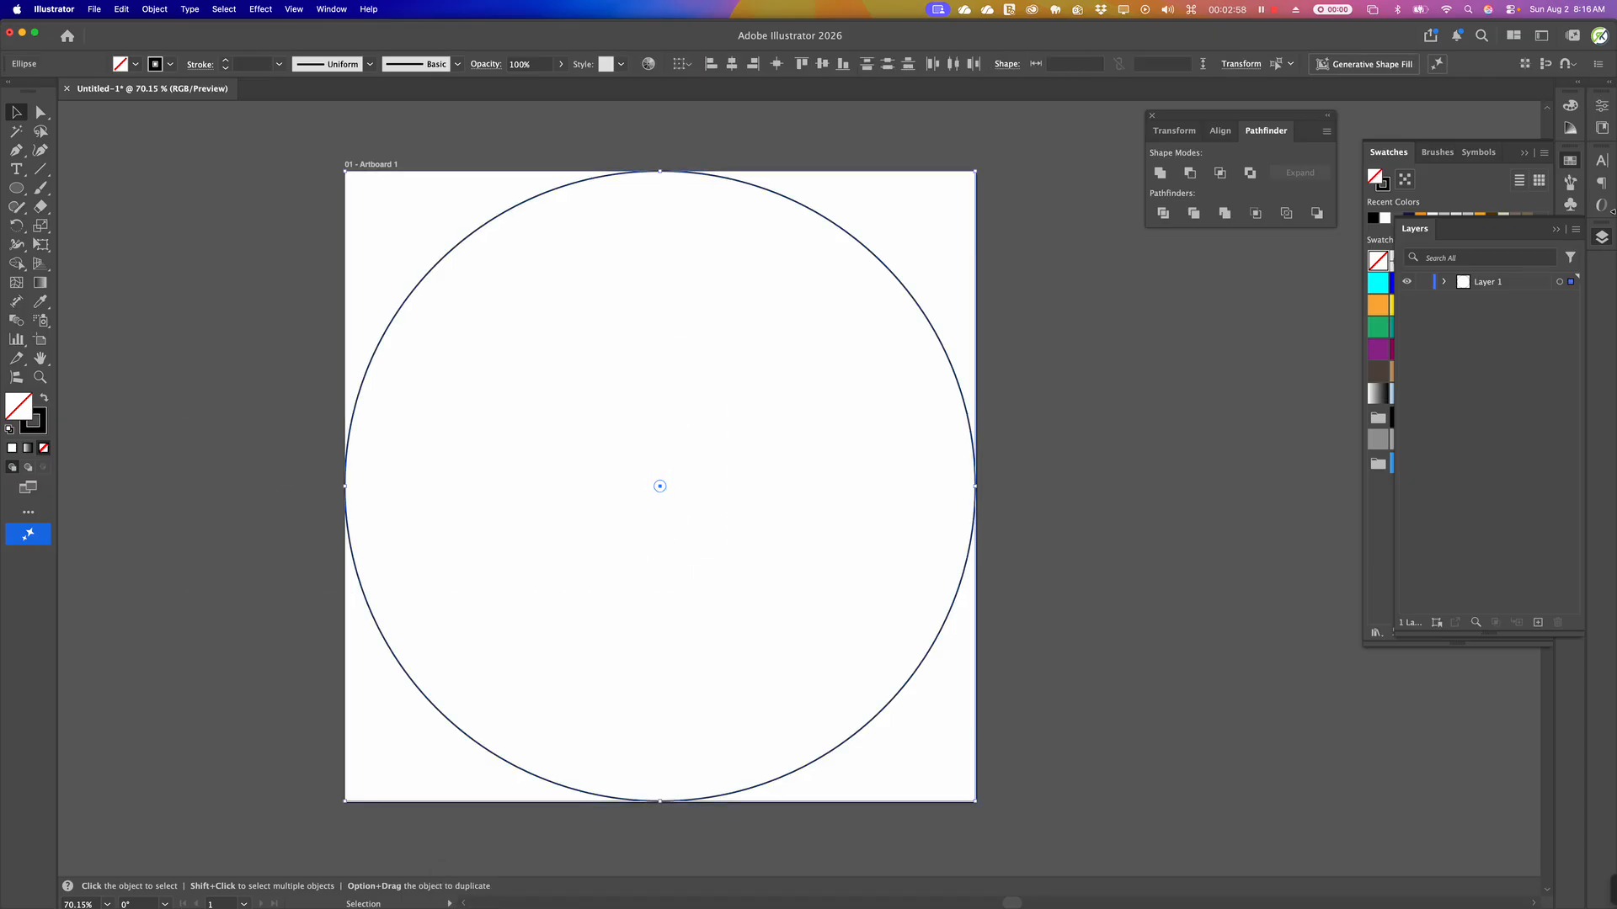
pyautogui.click(1602, 106)
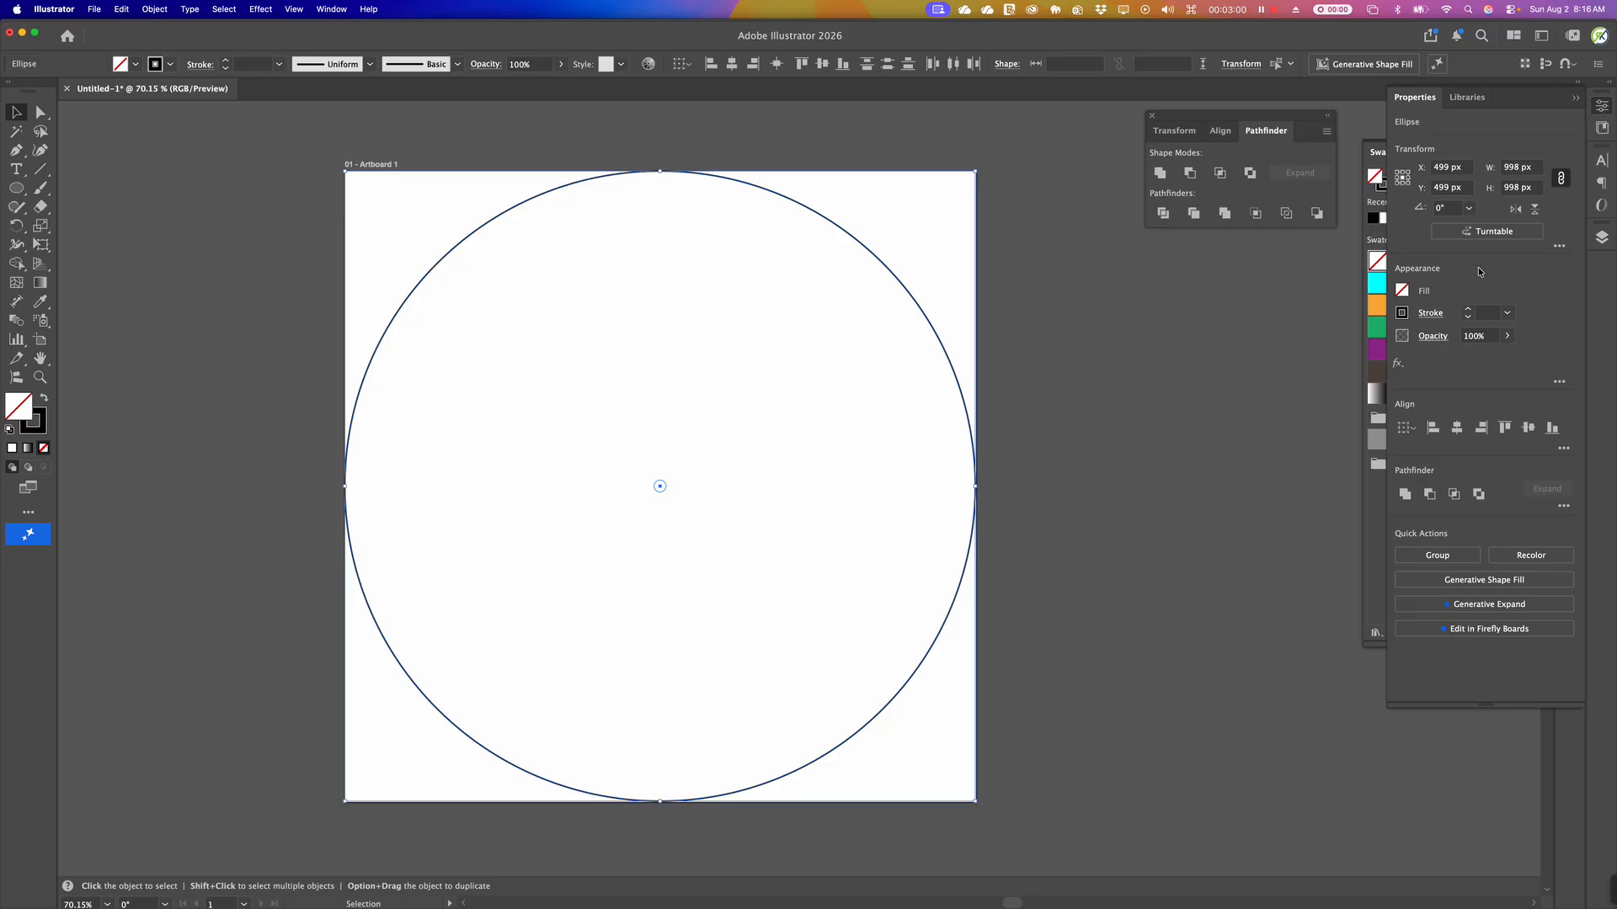
pyautogui.click(1506, 312)
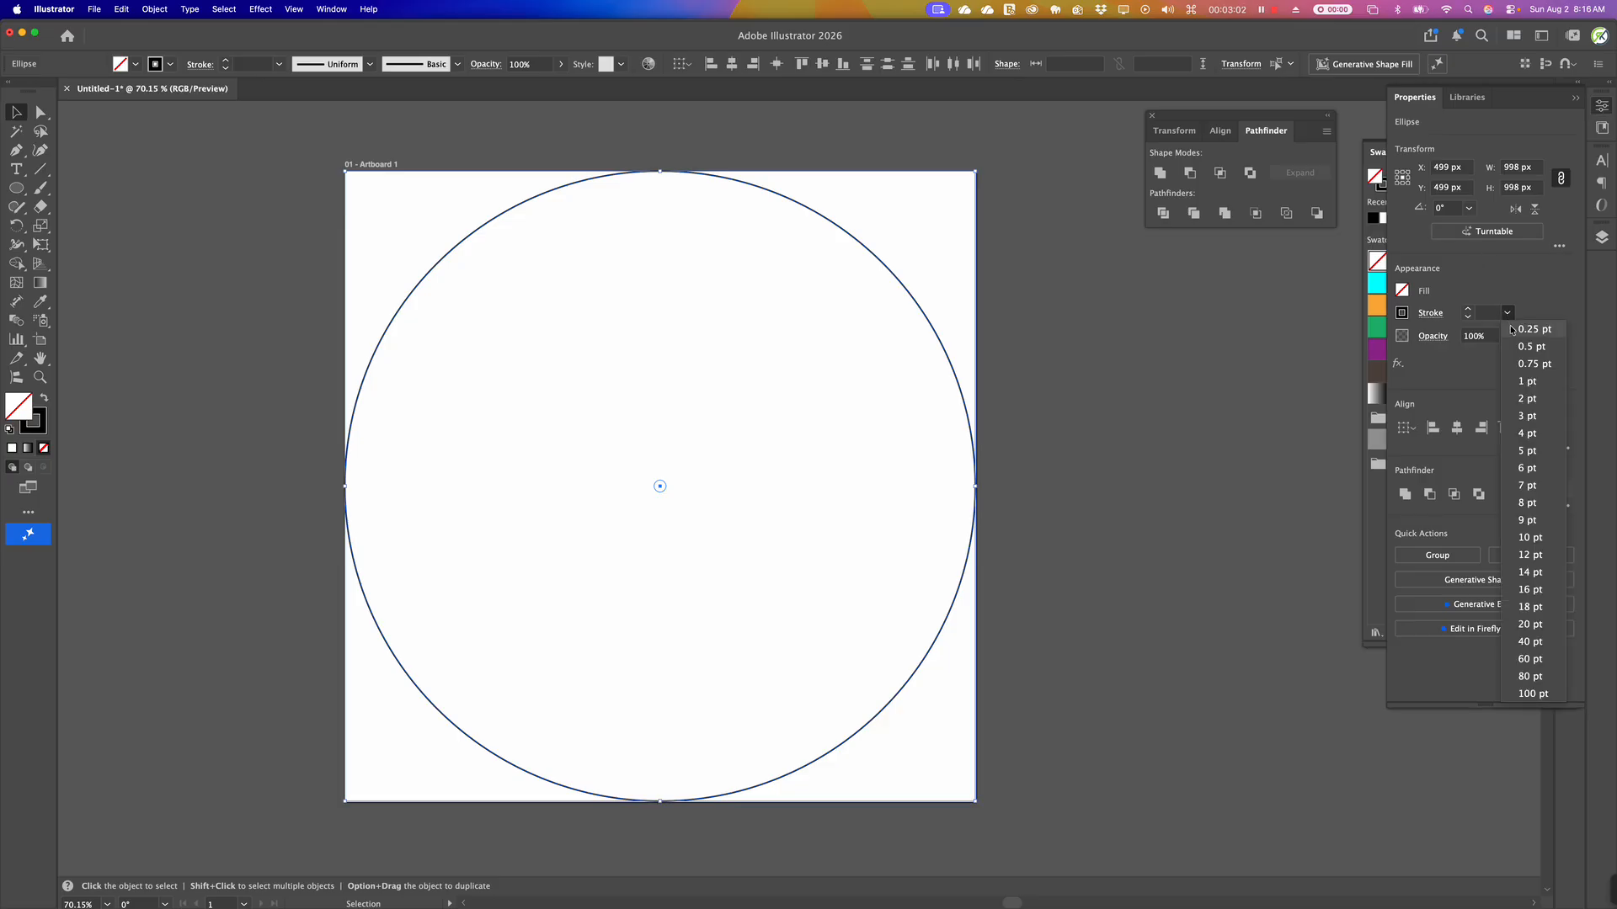
pyautogui.click(1524, 398)
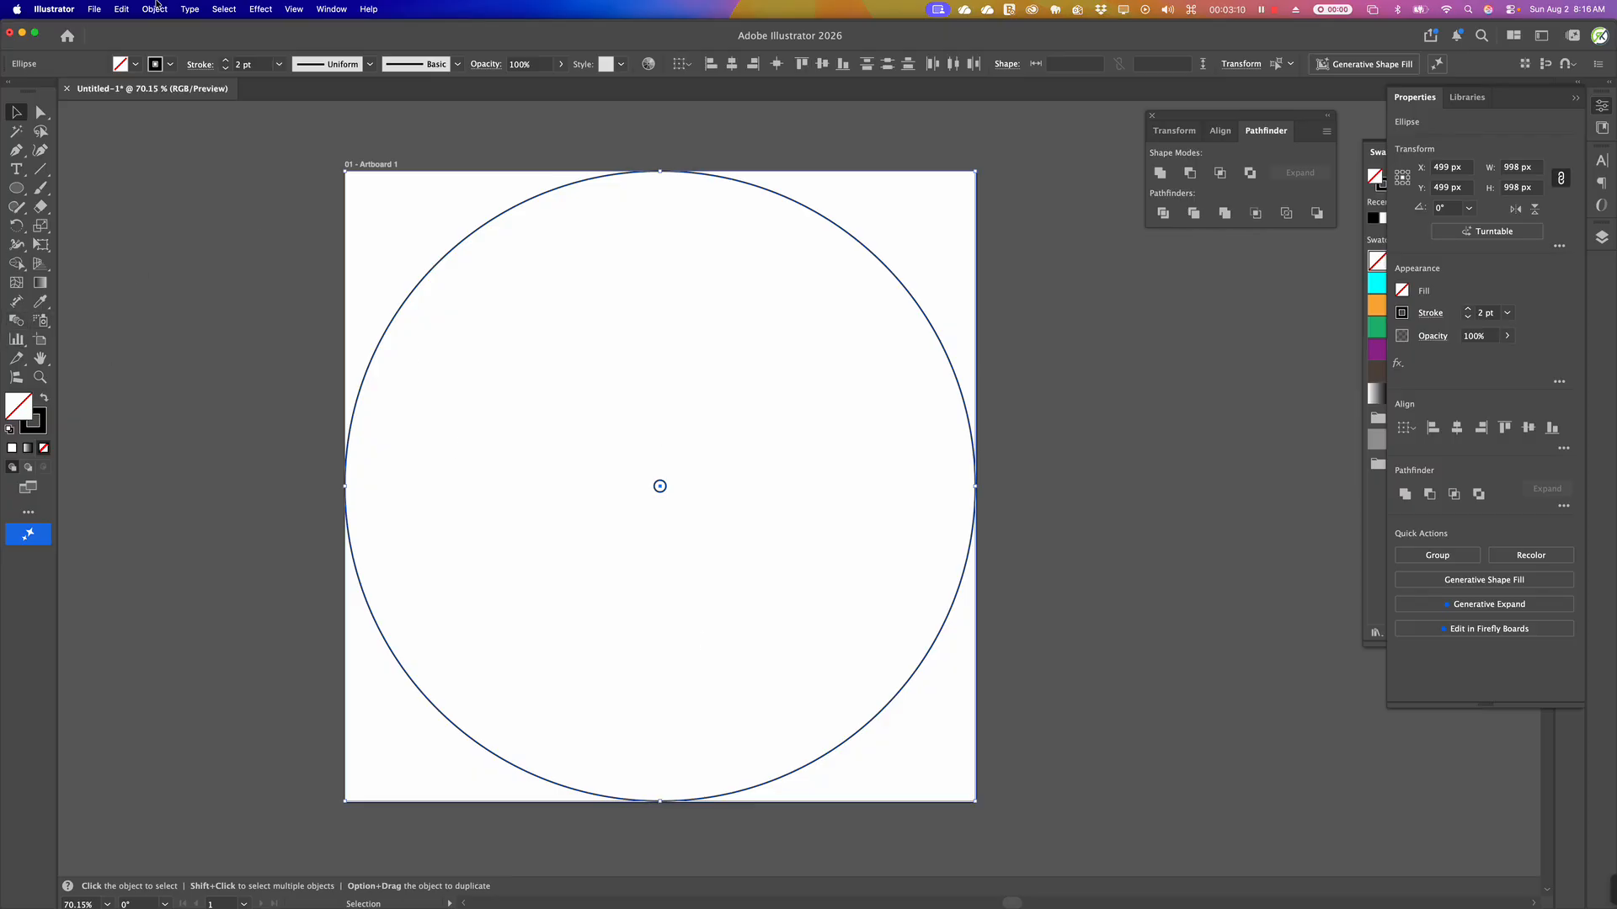
# Make a blend between the large and small circles to fill the space with concentric rings
pyautogui.click(156, 10)
pyautogui.moveTo(237, 505)
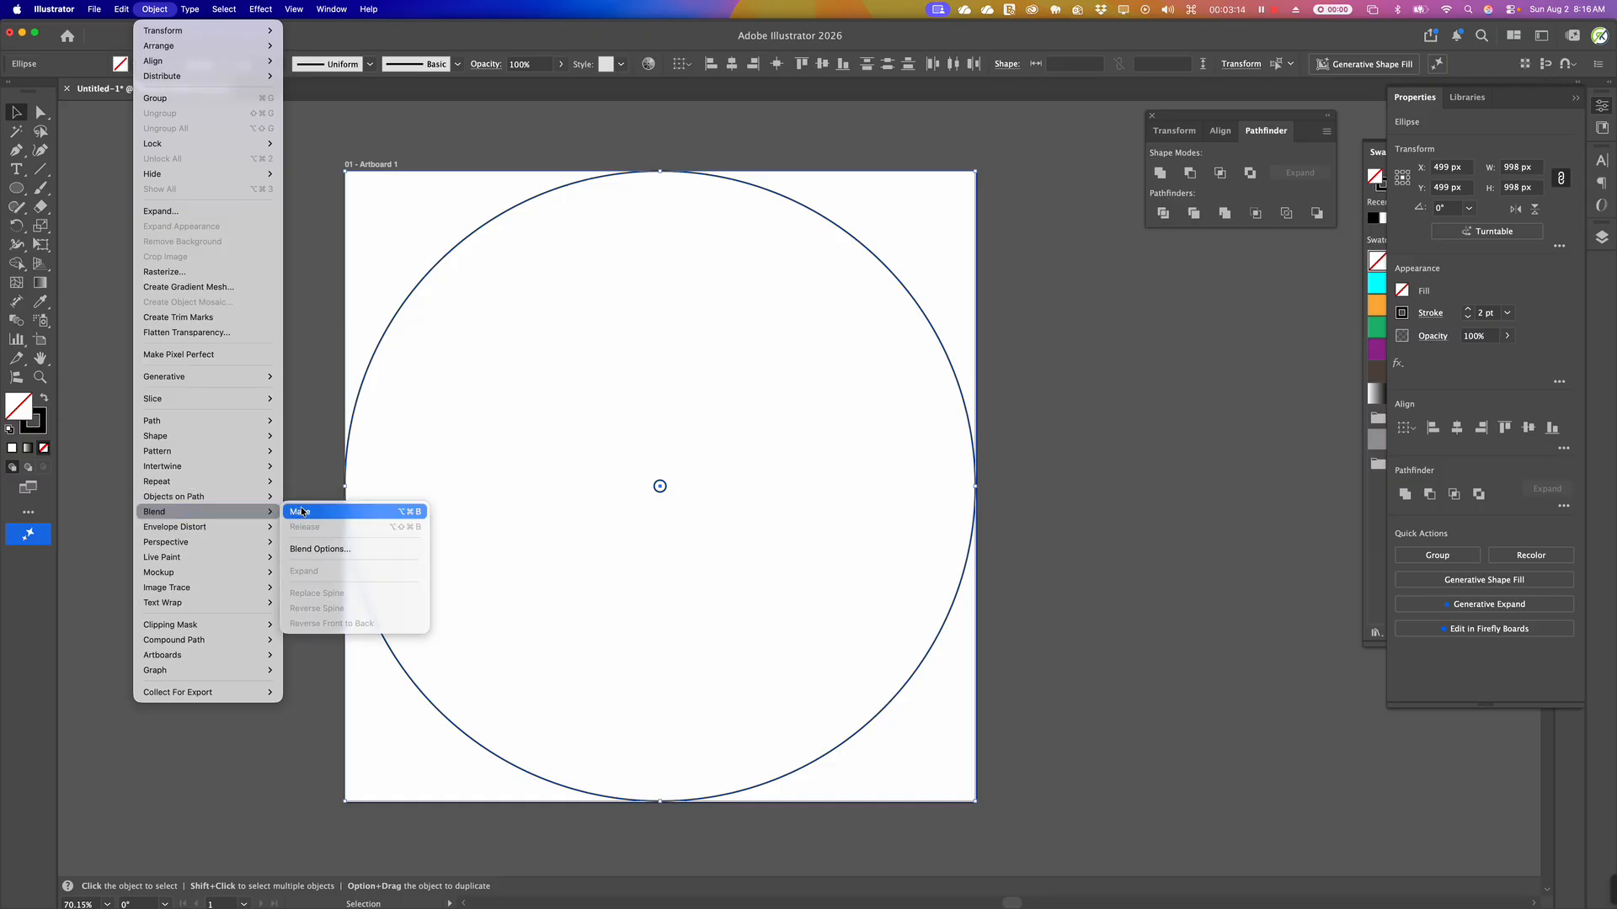
pyautogui.click(302, 513)
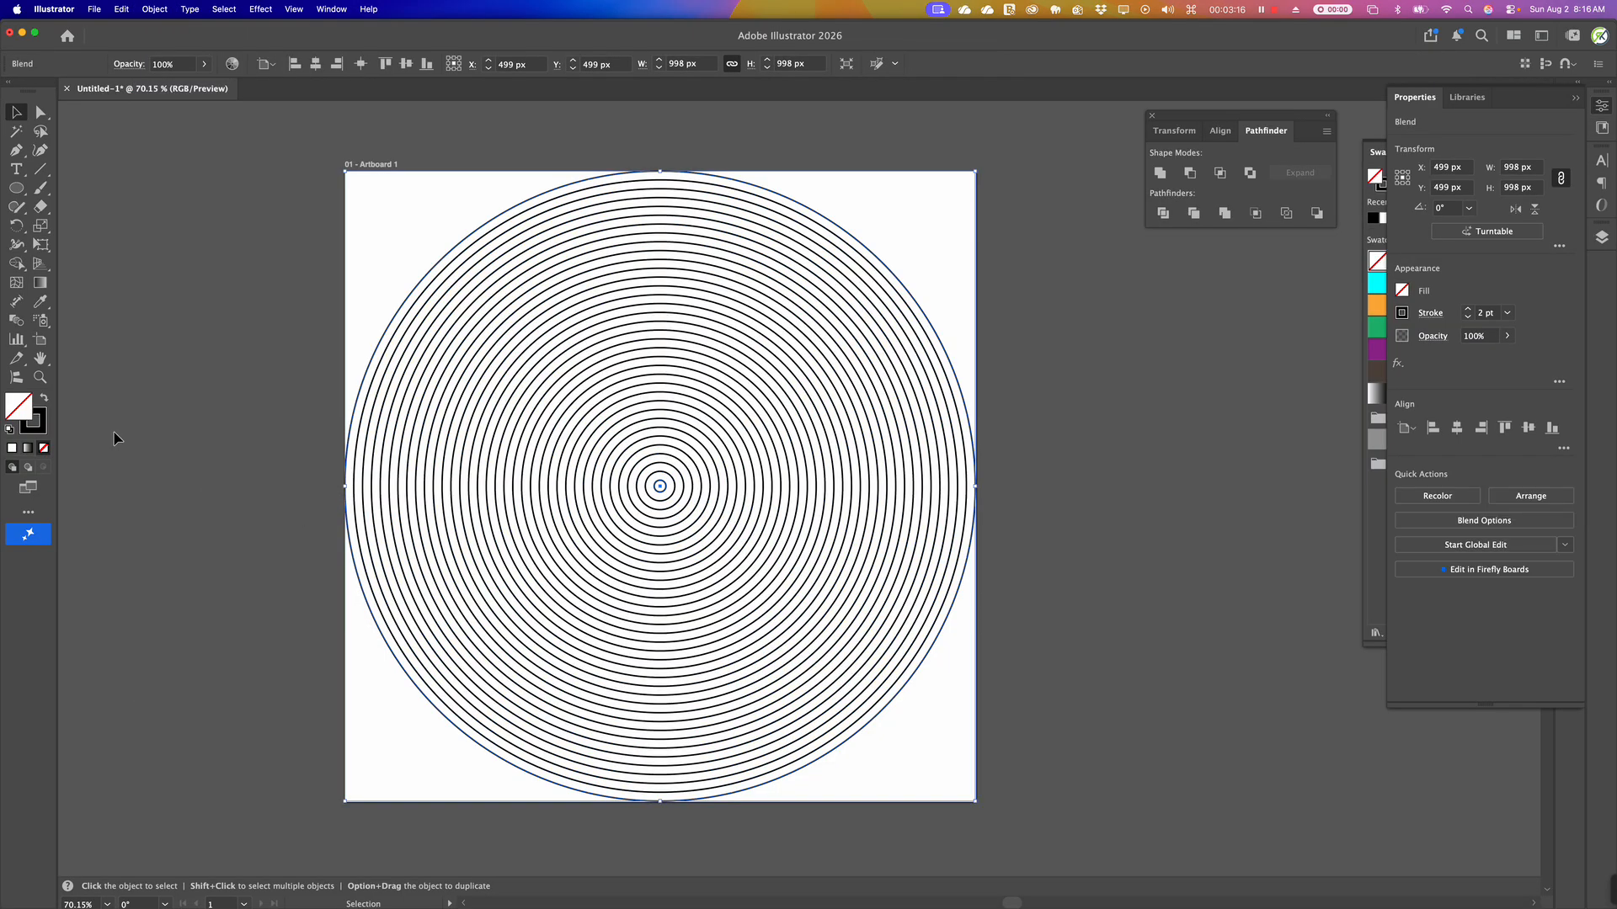
# Set the ring blend's spacing to 78 specified steps for a denser set of concentric lines
pyautogui.doubleClick(16, 320)
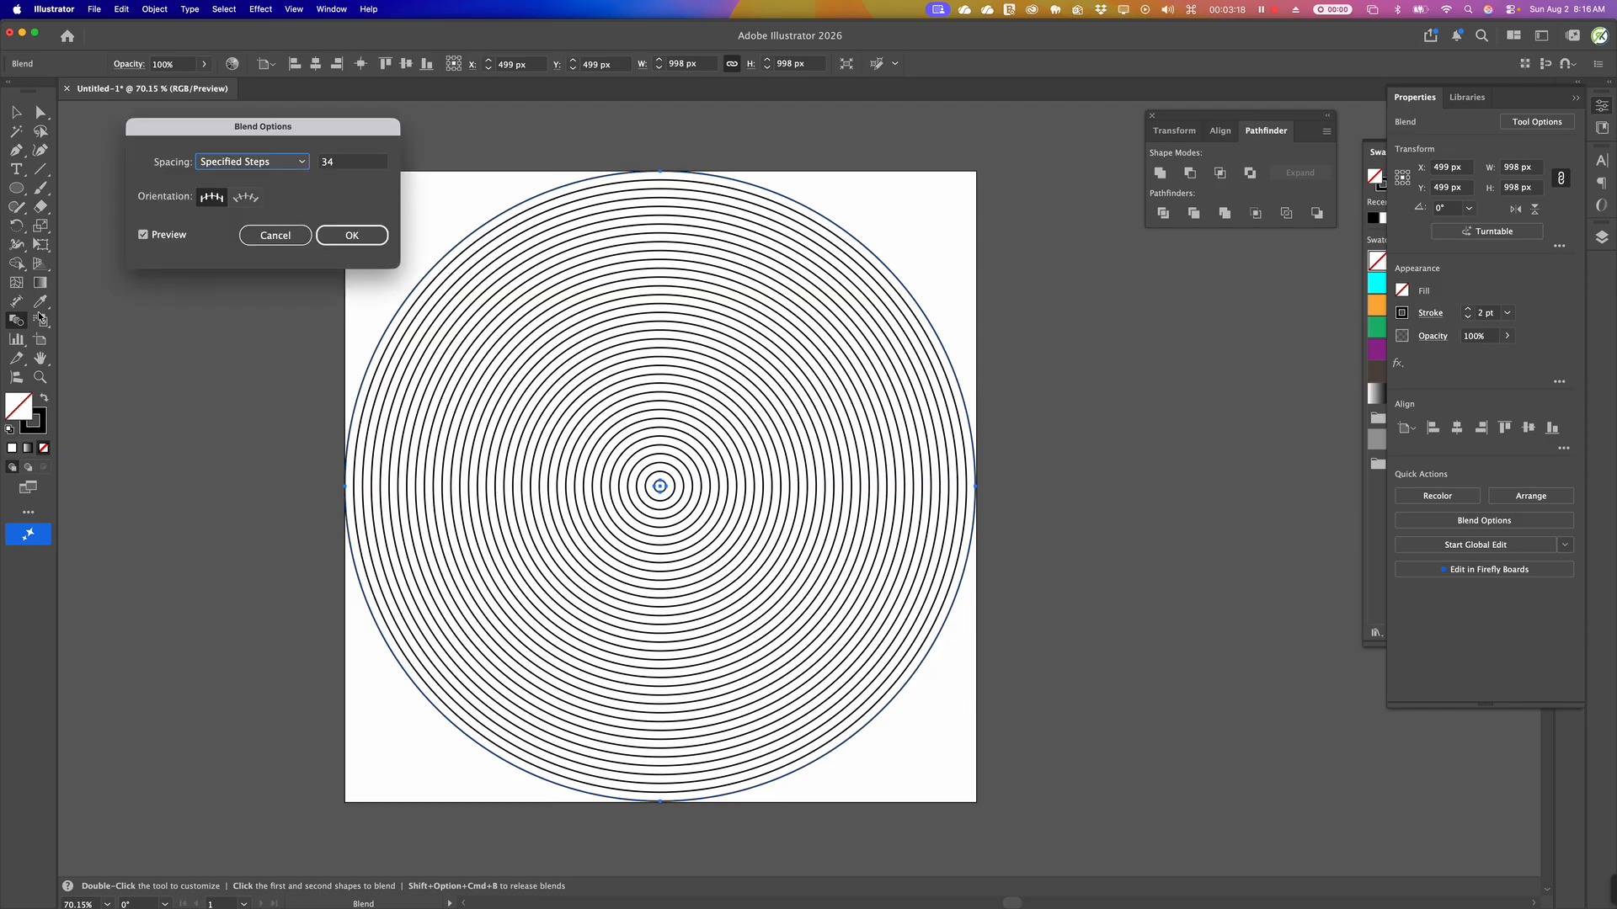
pyautogui.click(345, 161)
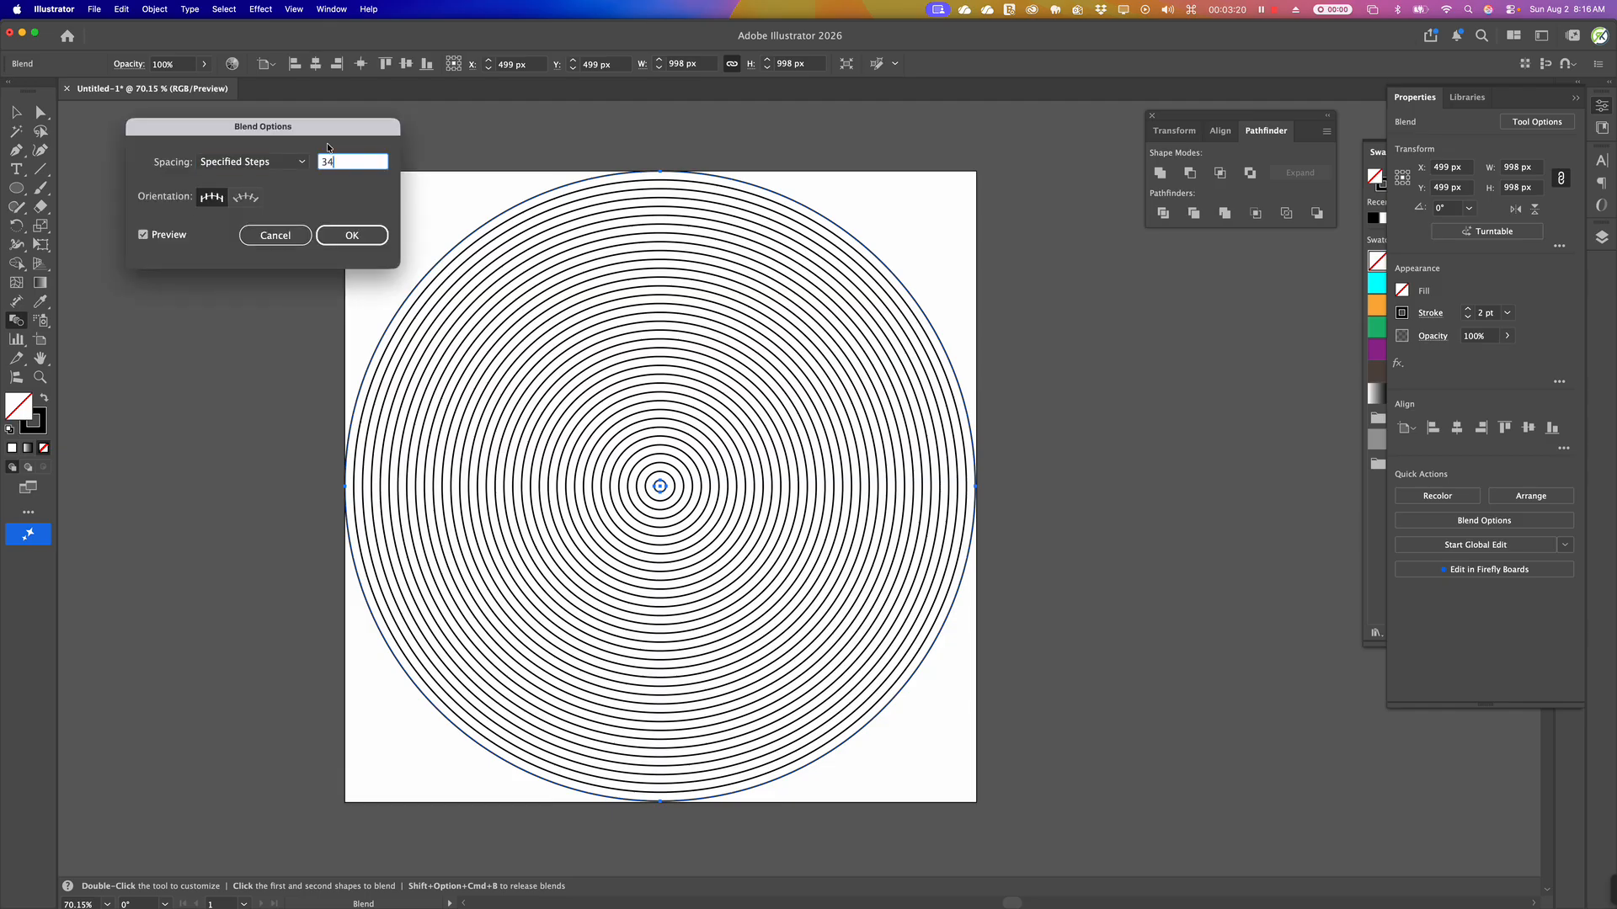
pyautogui.press('Up')
pyautogui.press('Up')
pyautogui.press('Up')
pyautogui.press('Up')
pyautogui.press('Up')
pyautogui.press('Up')
pyautogui.press('Up')
pyautogui.press('Up')
pyautogui.press('Up')
pyautogui.press('Up')
pyautogui.press('Up')
pyautogui.press('Up')
pyautogui.press('Up')
pyautogui.press('Up')
pyautogui.press('Up')
pyautogui.press('Up')
pyautogui.press('Up')
pyautogui.press('Up')
pyautogui.press('Up')
pyautogui.press('Up')
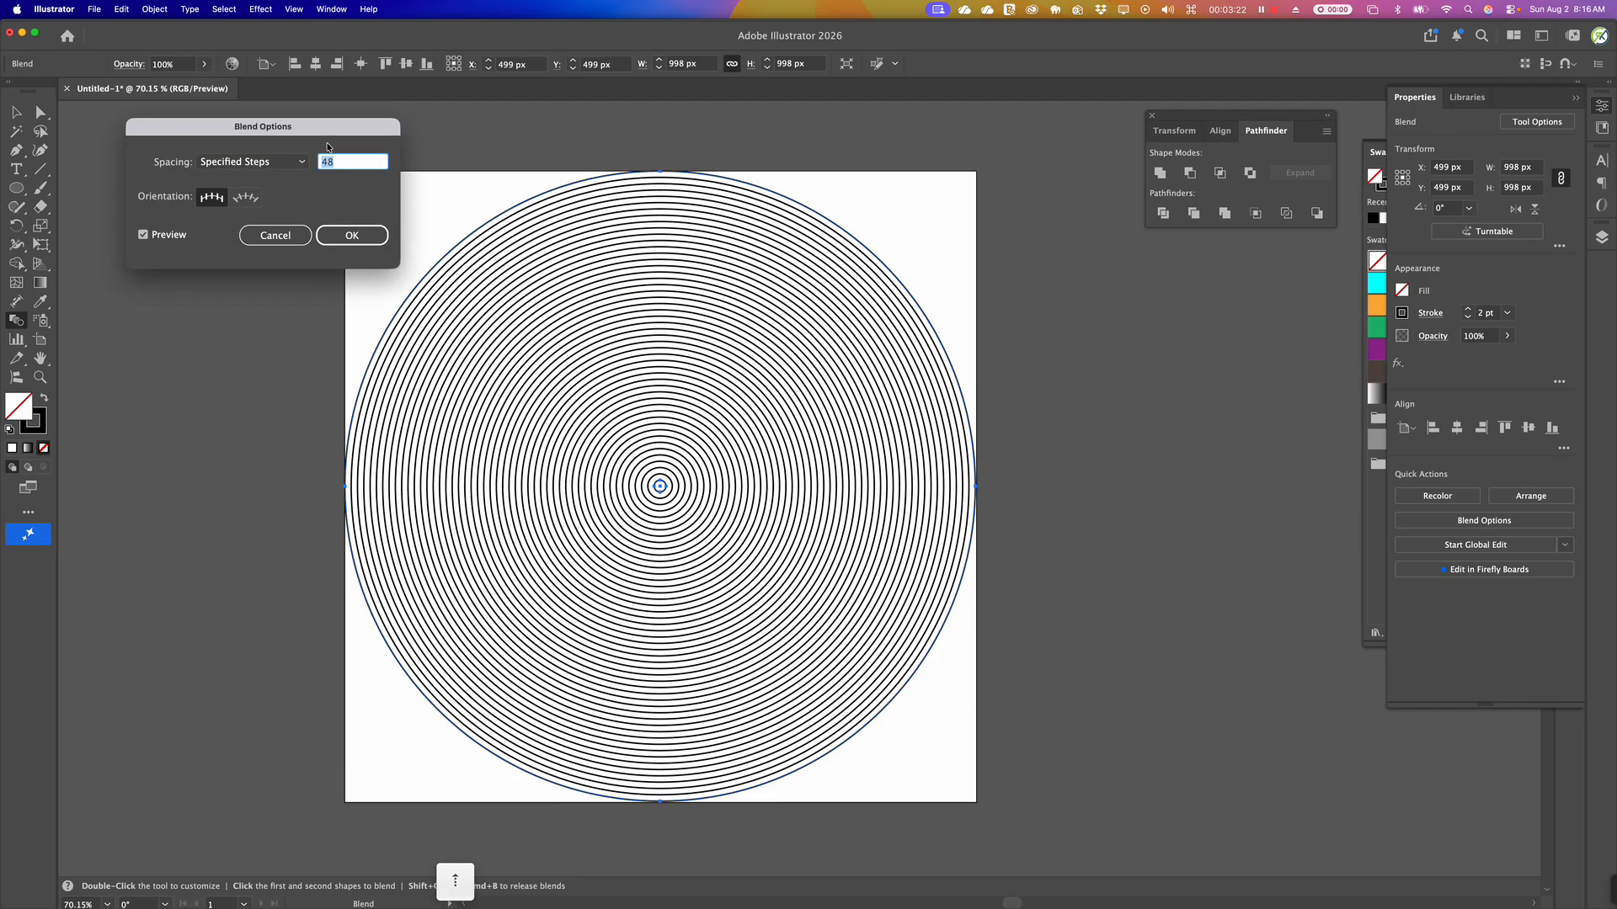
pyautogui.press('Up')
pyautogui.press('Up')
pyautogui.press('Up')
pyautogui.press('Up')
pyautogui.press('Up')
pyautogui.press('Up')
pyautogui.press('Up')
pyautogui.press('Up')
pyautogui.press('Up')
pyautogui.press('Up')
pyautogui.press('Up')
pyautogui.press('Up')
pyautogui.press('Up')
pyautogui.press('Up')
pyautogui.press('Up')
pyautogui.press('Up')
pyautogui.press('Up')
pyautogui.press('Up')
pyautogui.press('Up')
pyautogui.press('Up')
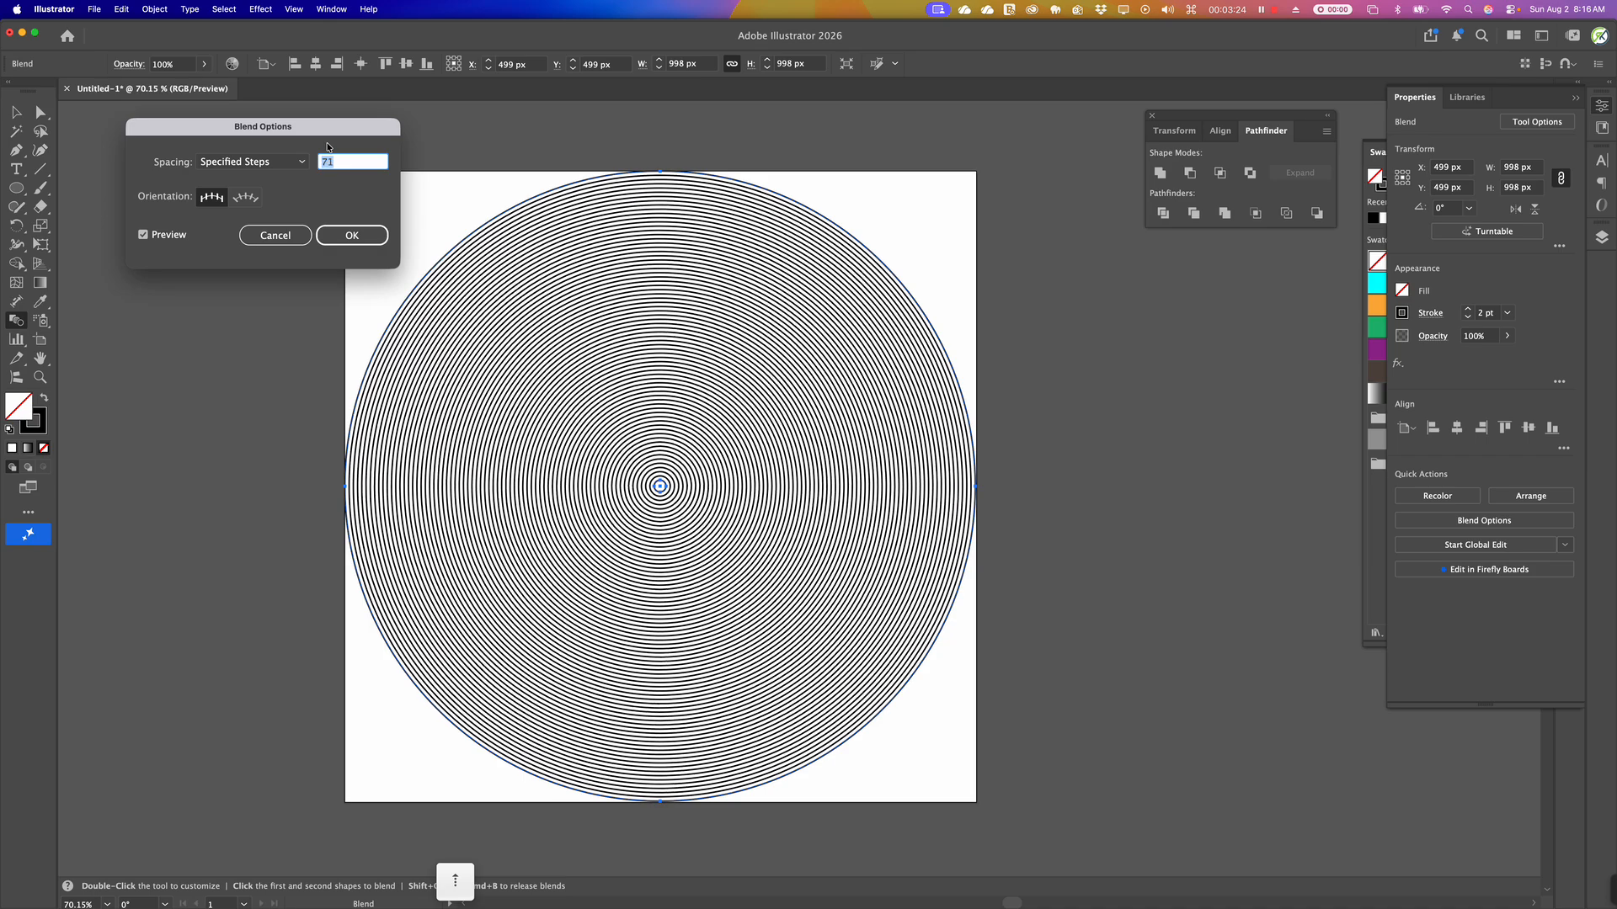
pyautogui.press('Up')
pyautogui.press('Up')
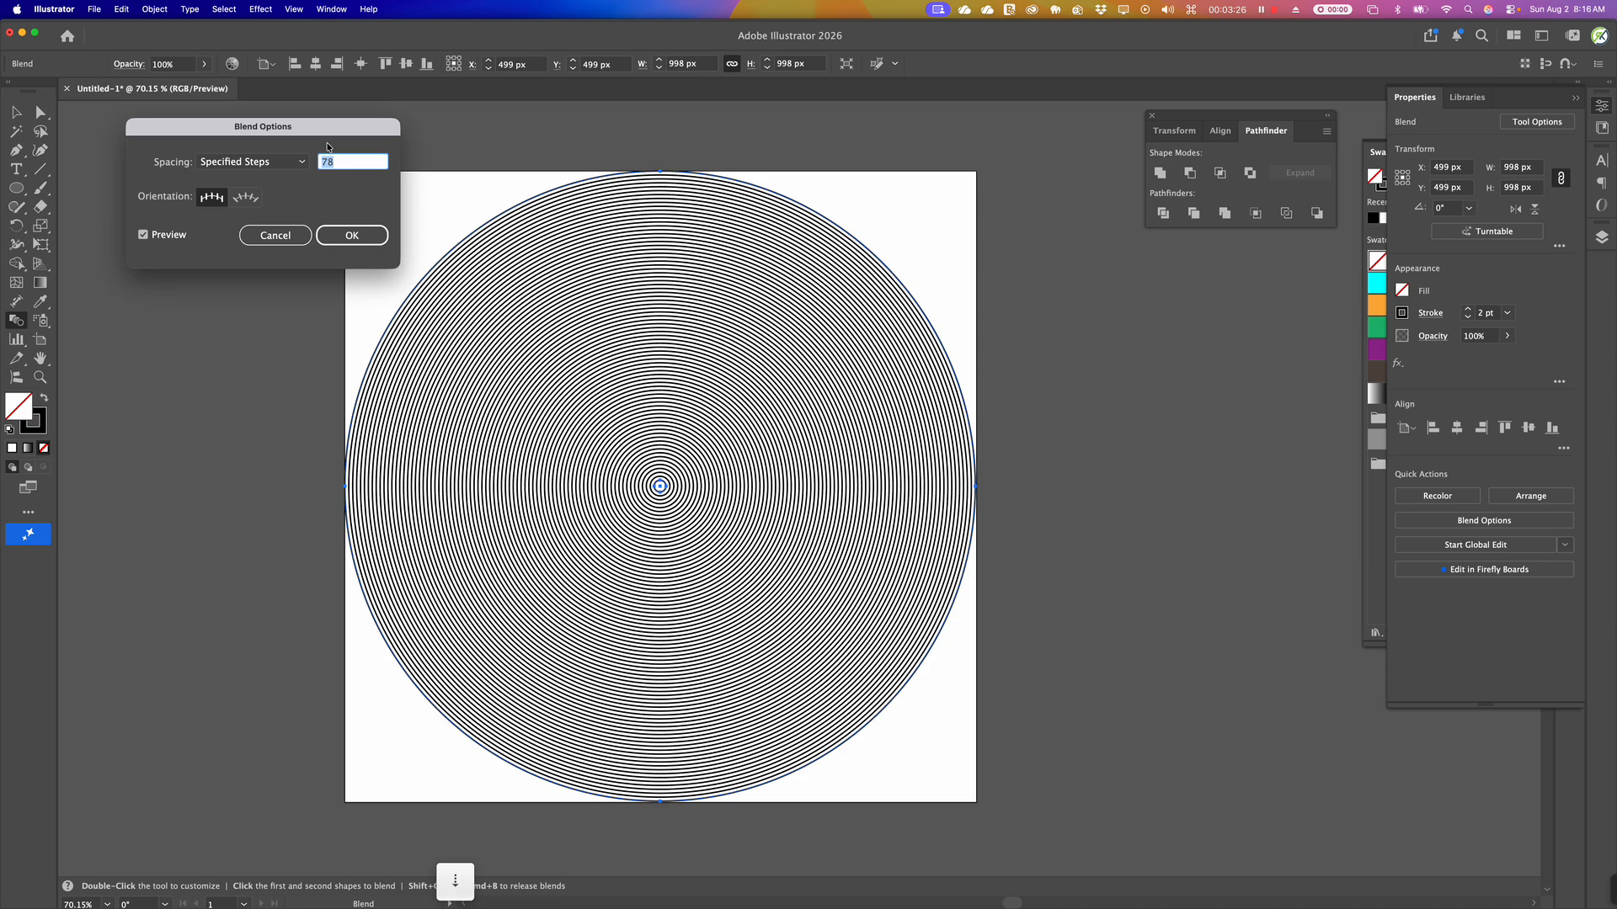
pyautogui.press('Down')
pyautogui.click(340, 236)
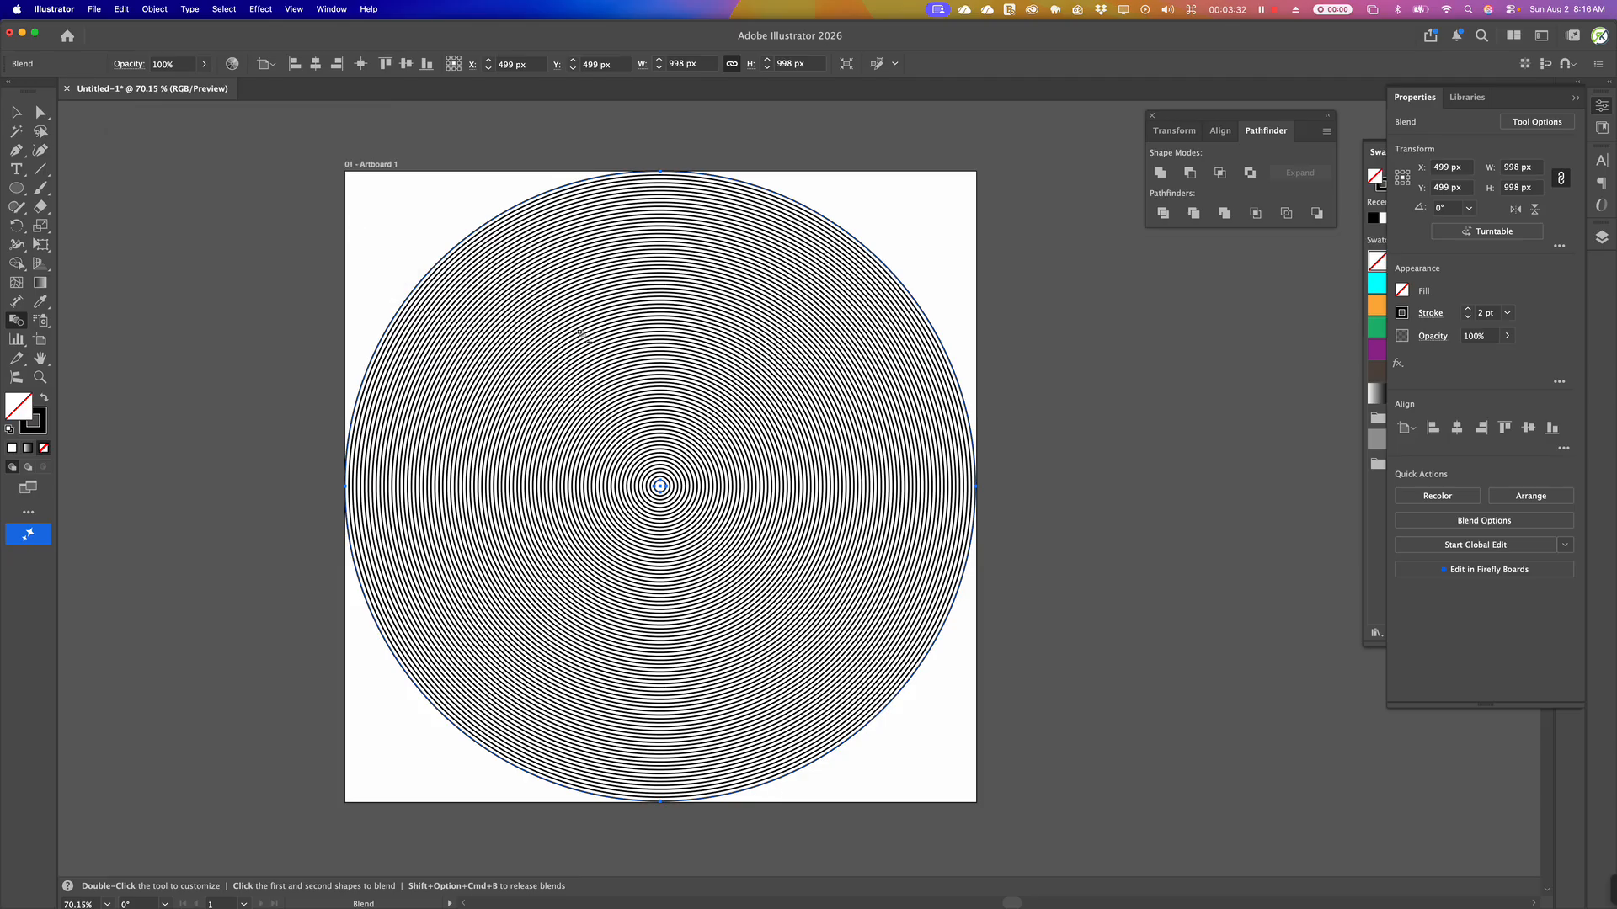
# Enlarge the ring blend from its center to about 1444 px, covering the artboard's corners, and set its stroke to 2 pt
pyautogui.press('super+minus')
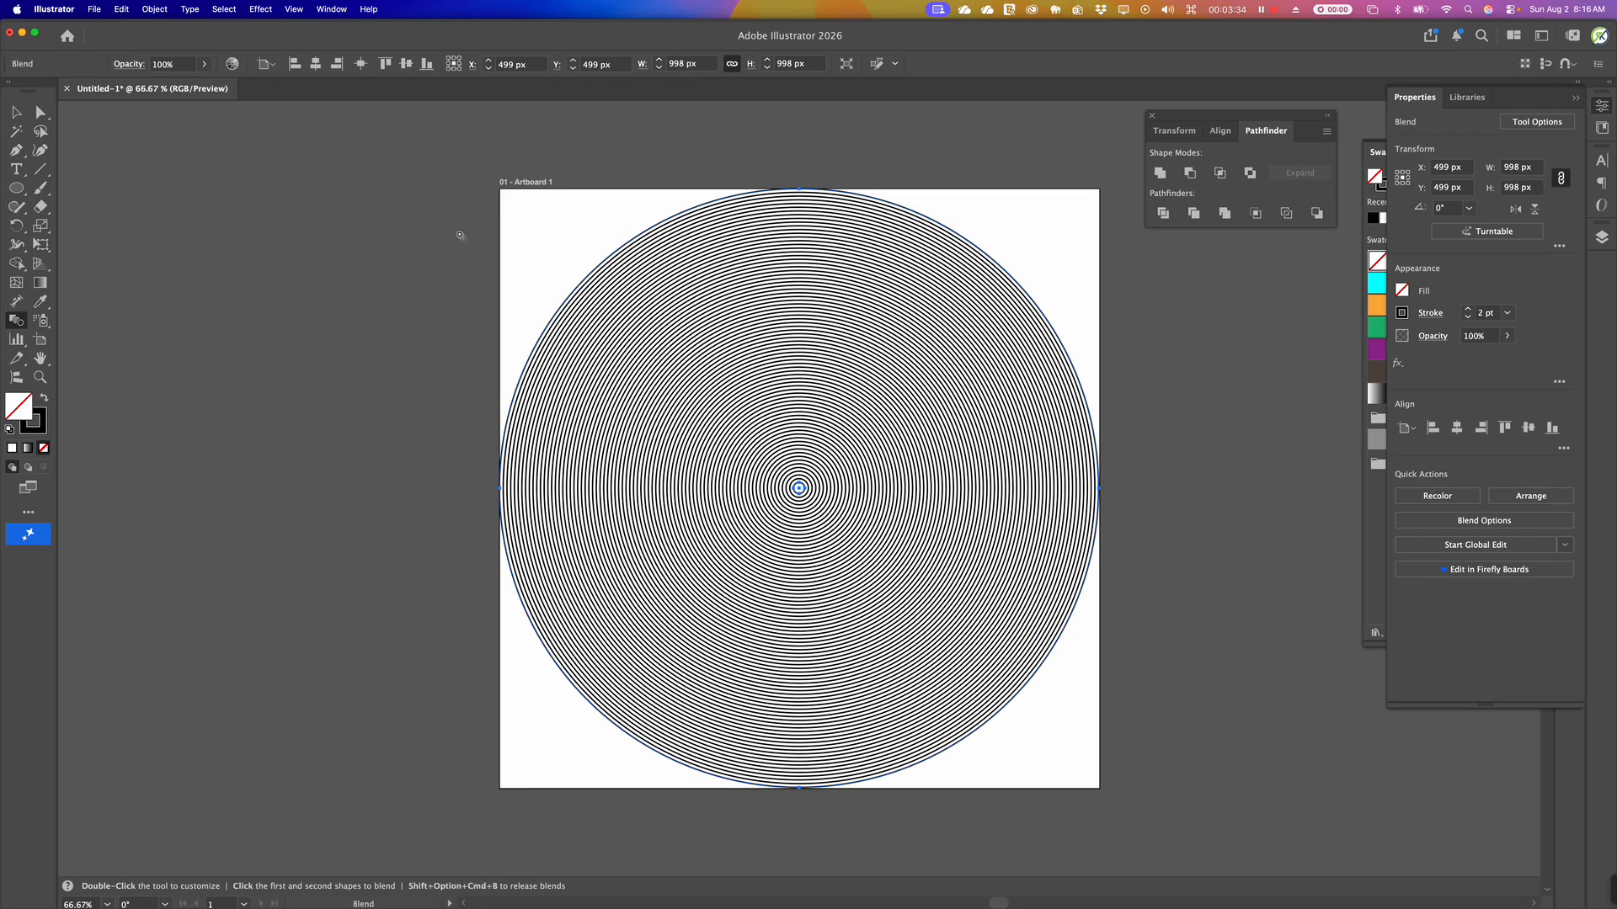
pyautogui.press('super+minus')
pyautogui.press('space')
pyautogui.moveTo(653, 434); pyautogui.dragTo(489, 401)
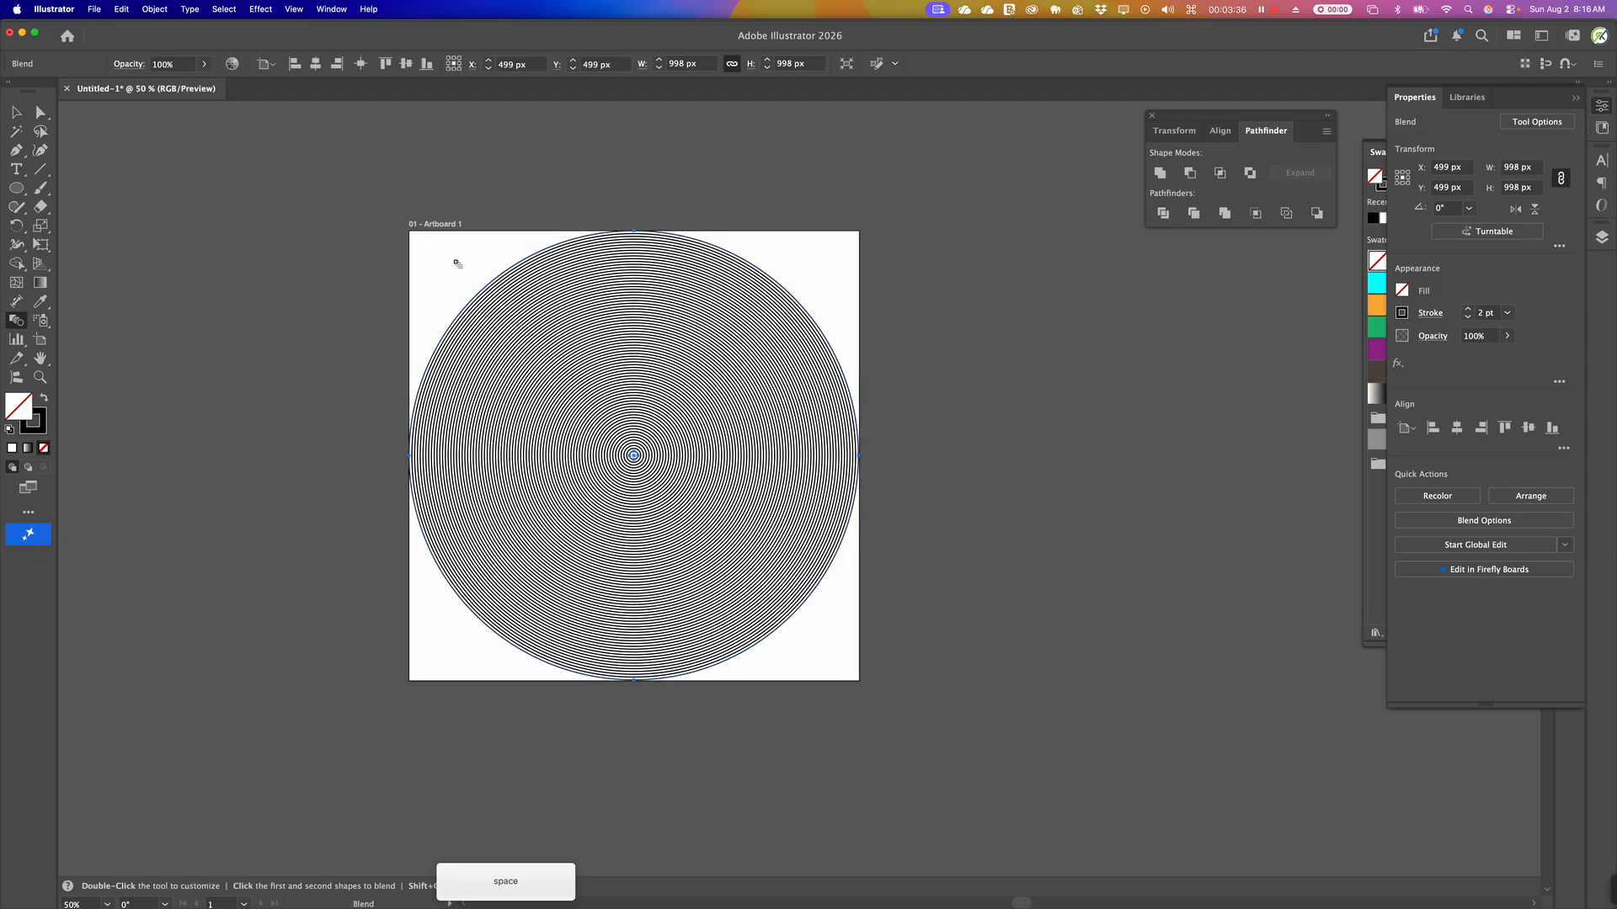
pyautogui.hotkey('shift', 'o')
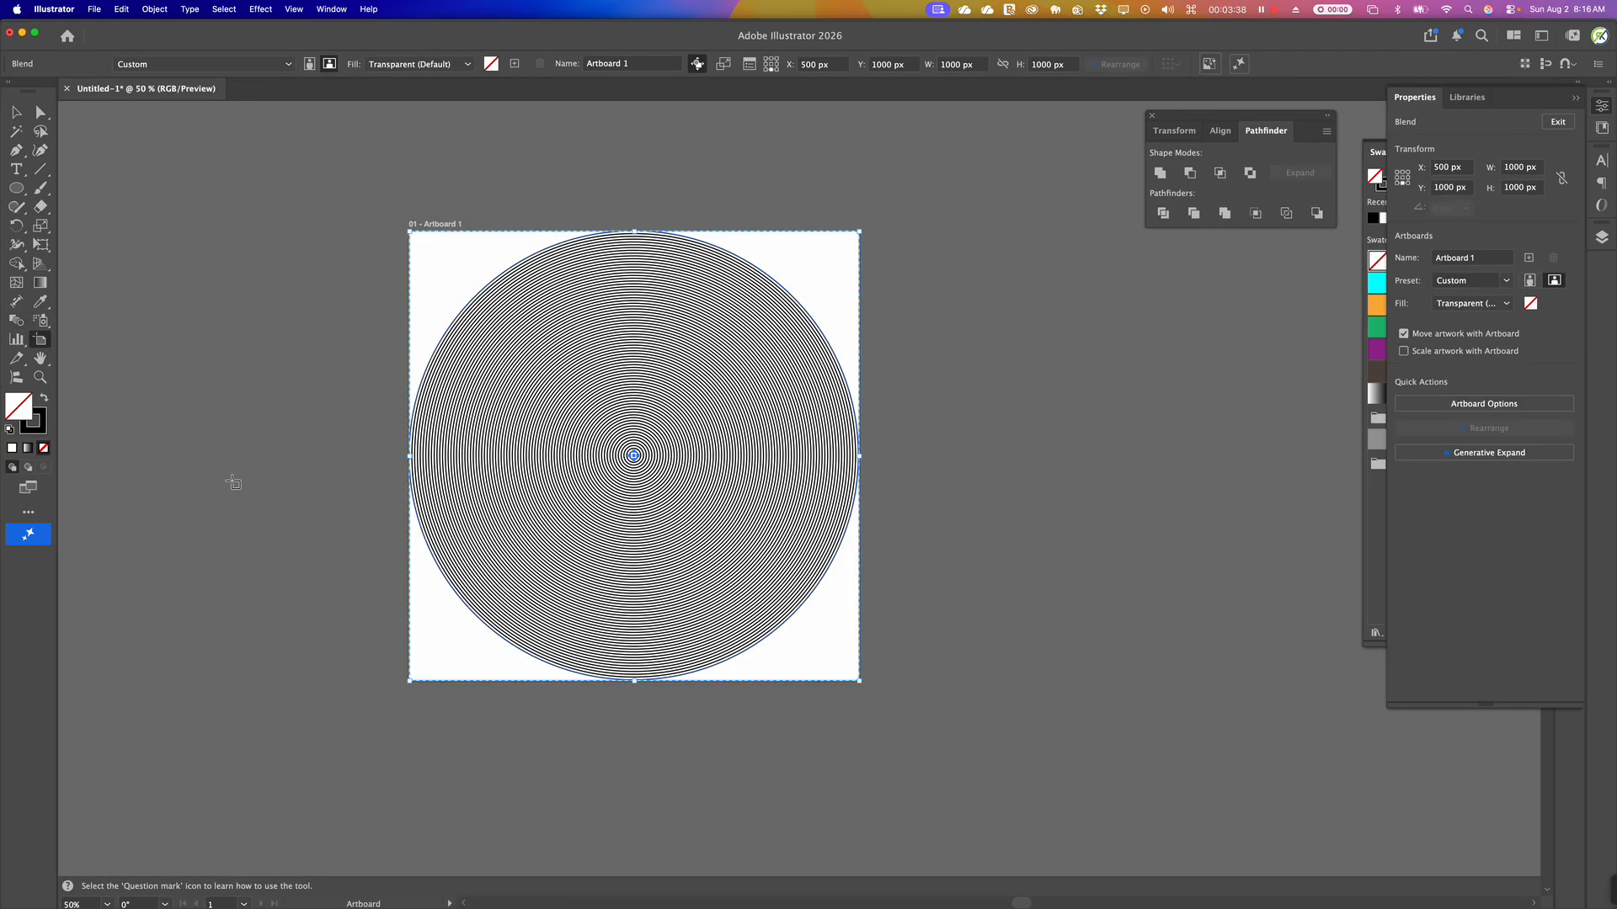
pyautogui.press('v')
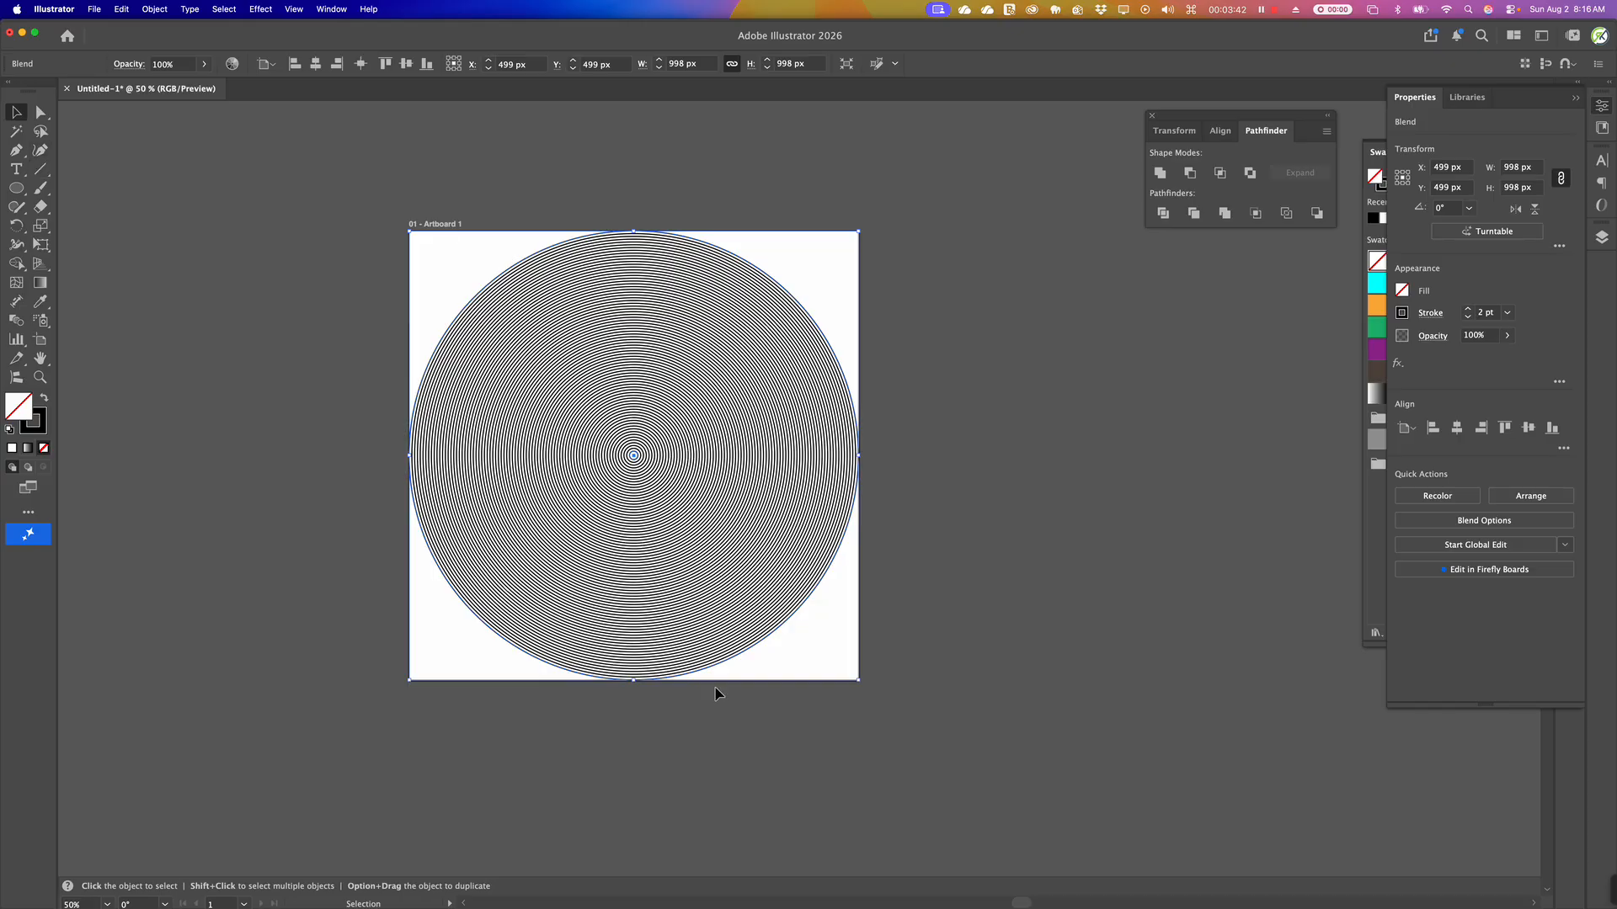
pyautogui.moveTo(862, 682); pyautogui.dragTo(970, 781)
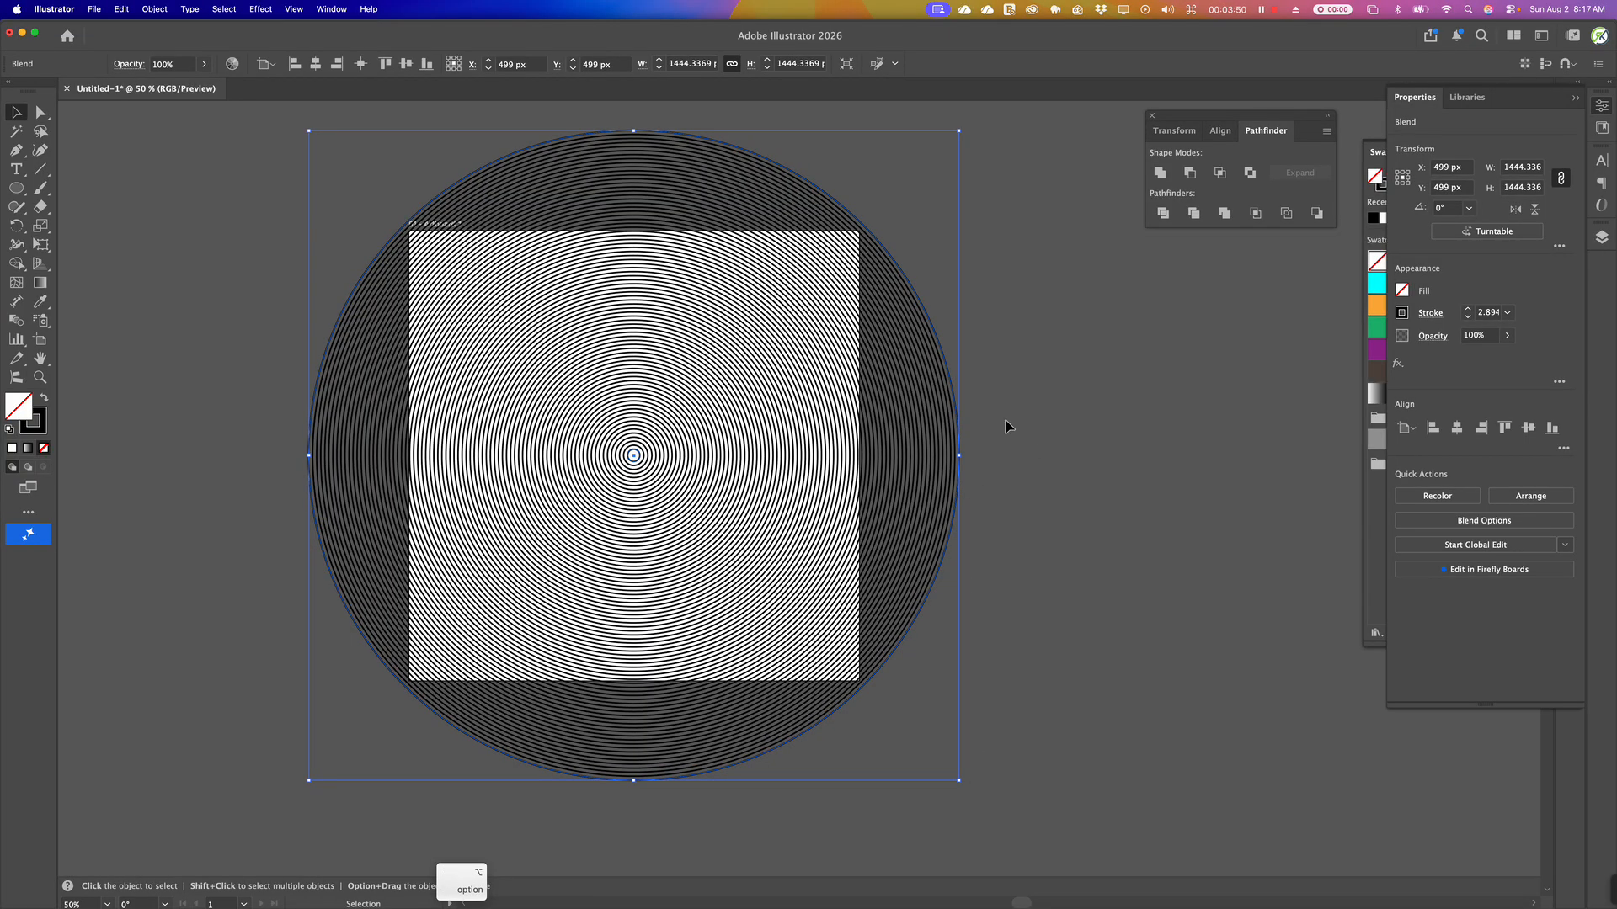
pyautogui.click(1507, 313)
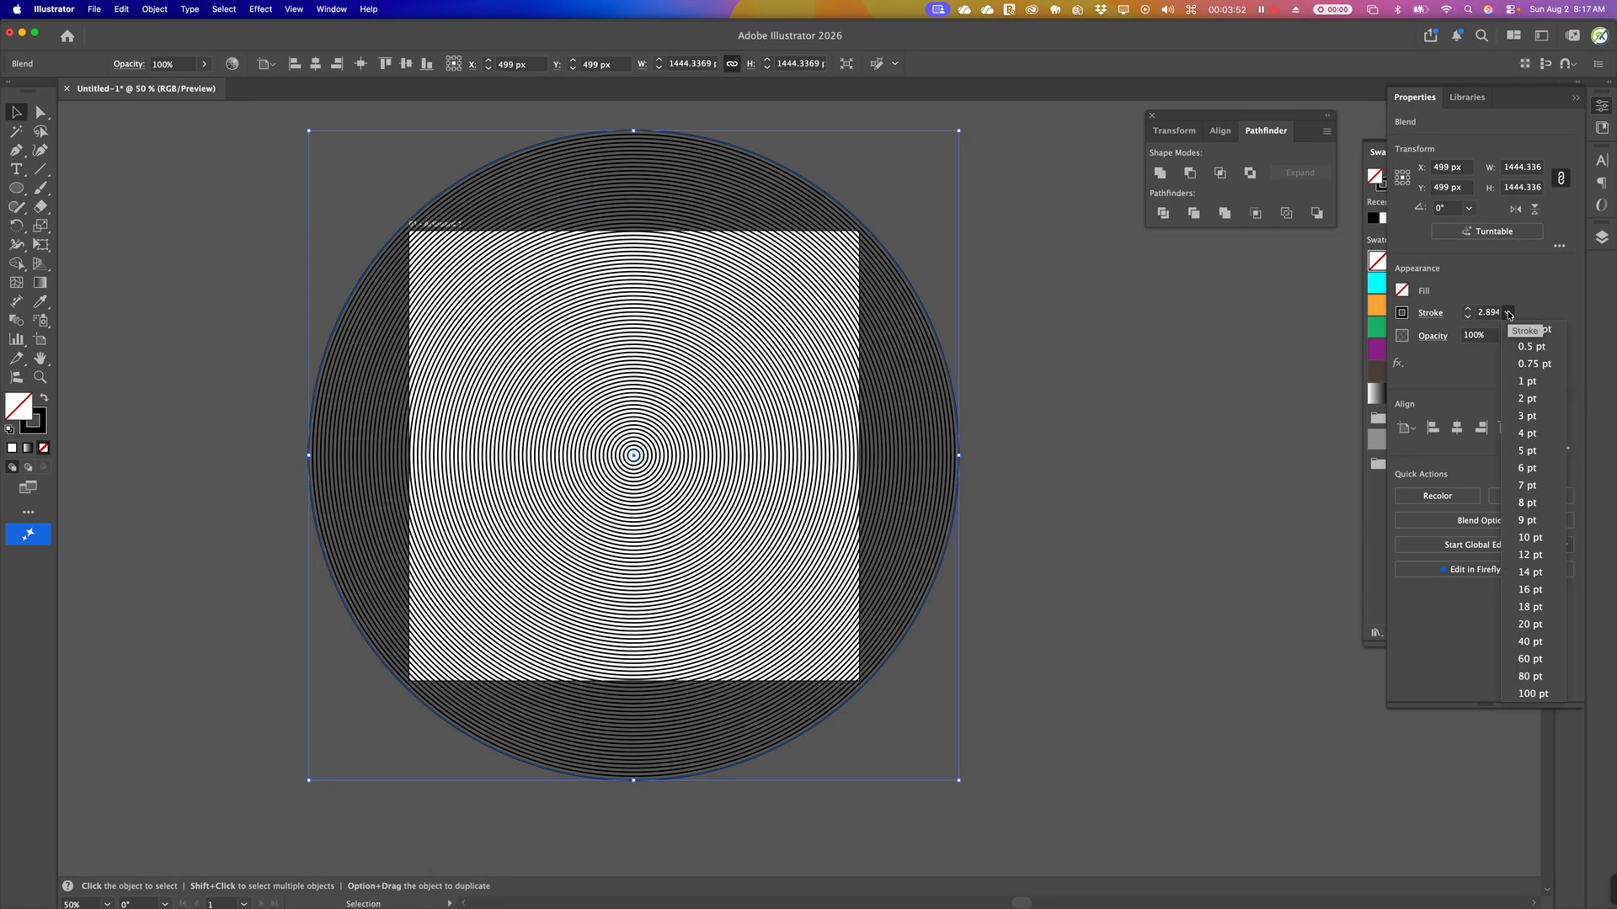
pyautogui.click(1527, 399)
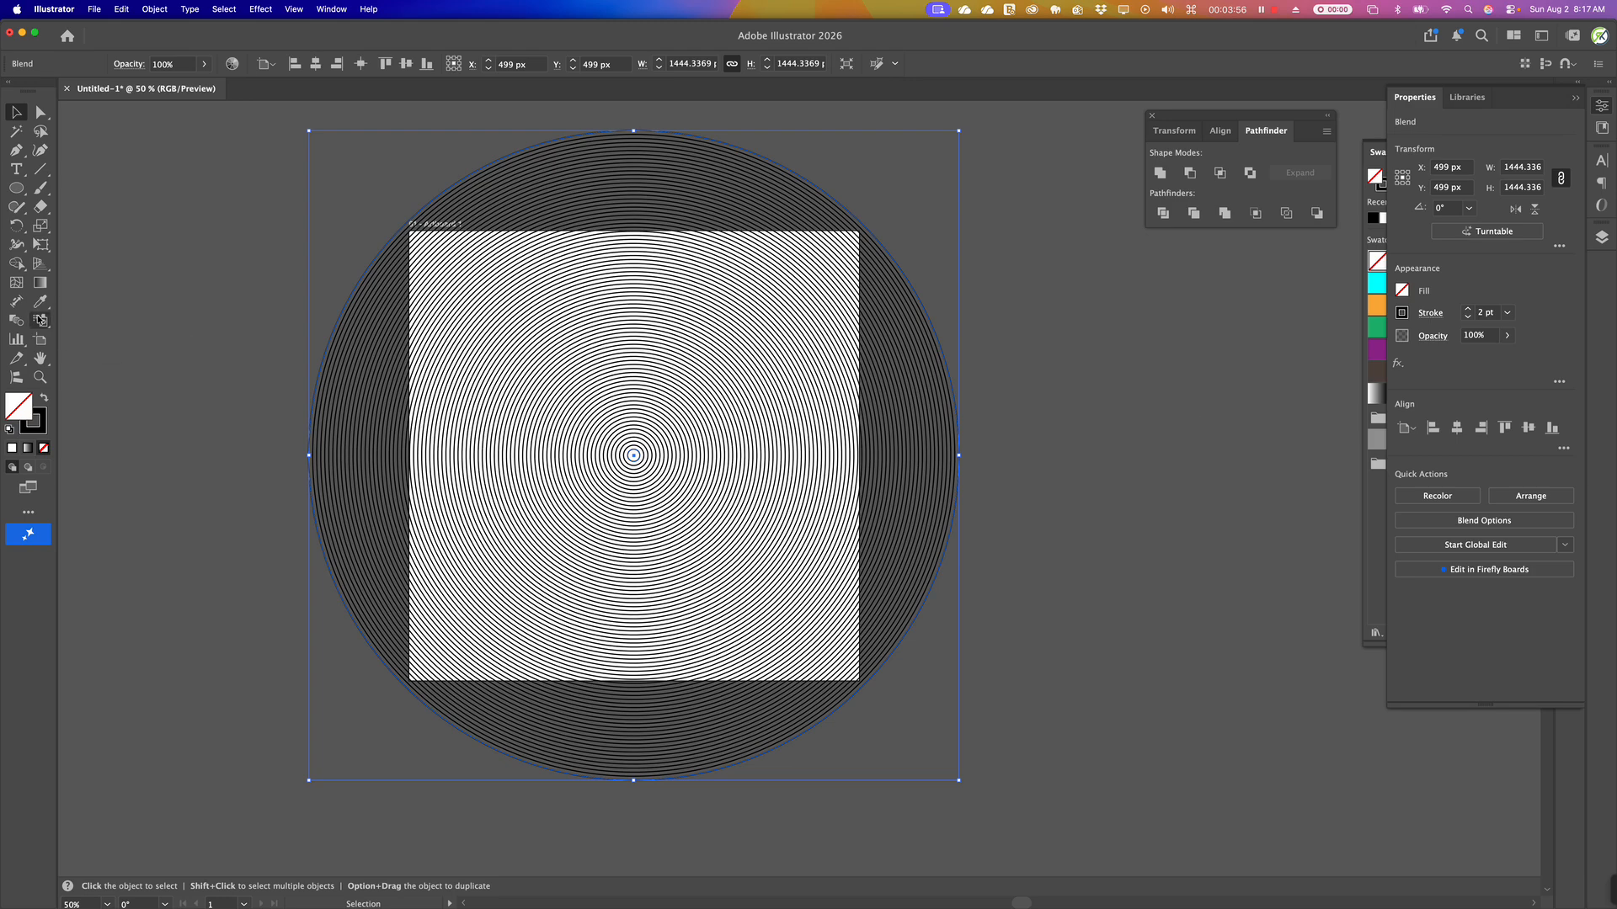
# Increase the enlarged ring blend's spacing to 89 specified steps
pyautogui.doubleClick(16, 320)
pyautogui.click(349, 161)
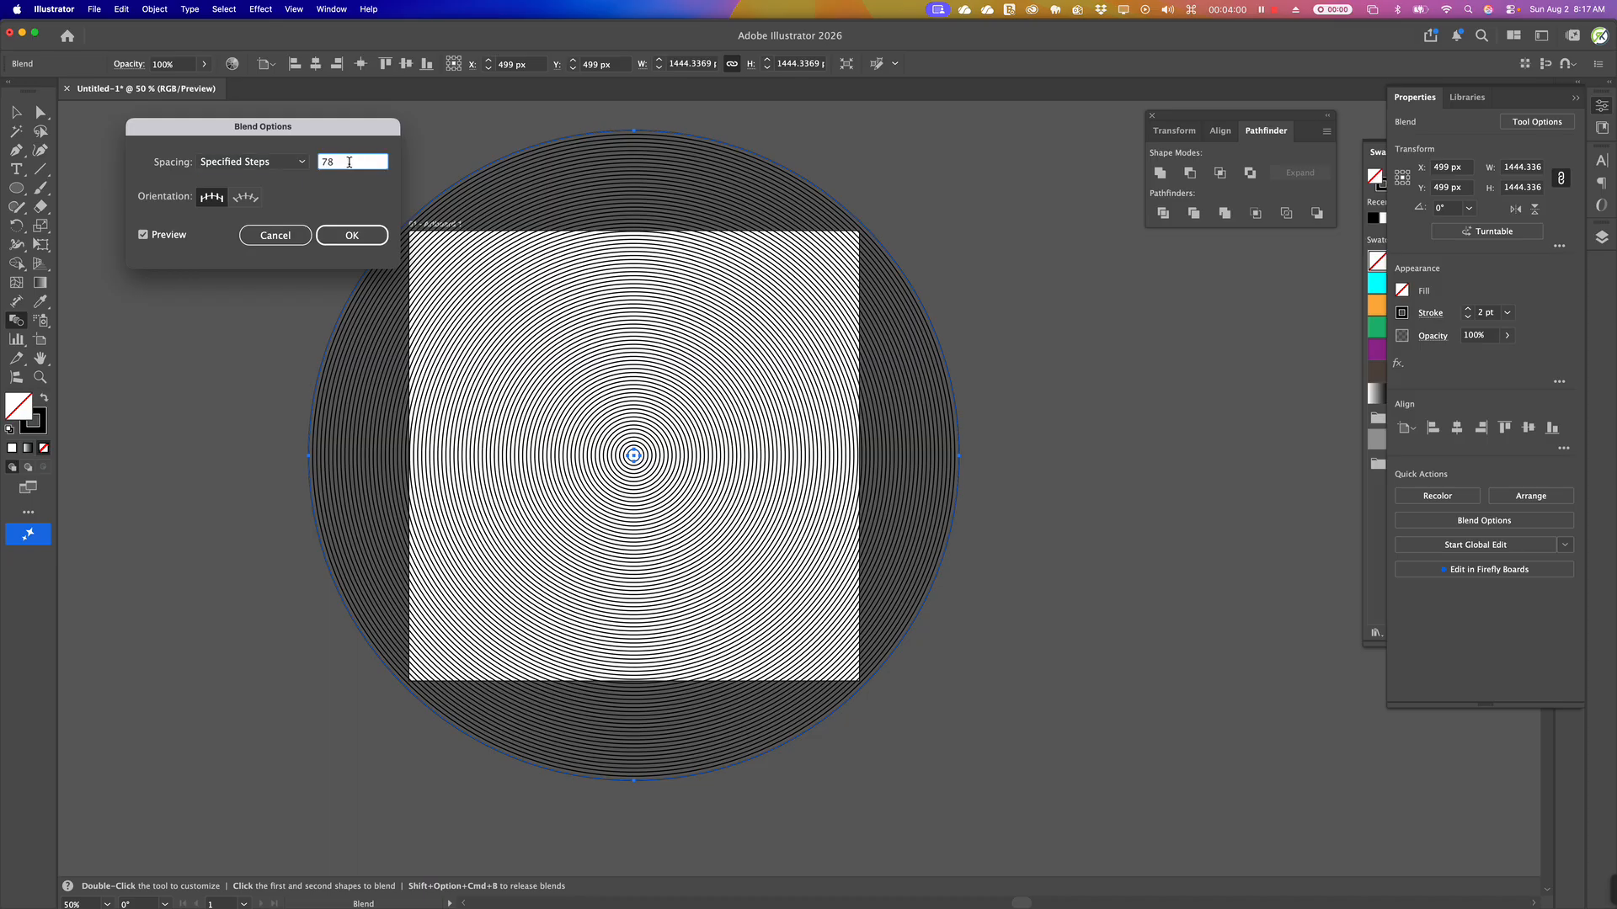
pyautogui.press('Up')
pyautogui.press('Up')
pyautogui.press('Up')
pyautogui.press('Up')
pyautogui.press('Up')
pyautogui.press('Up')
pyautogui.press('Up')
pyautogui.press('Up')
pyautogui.press('Up')
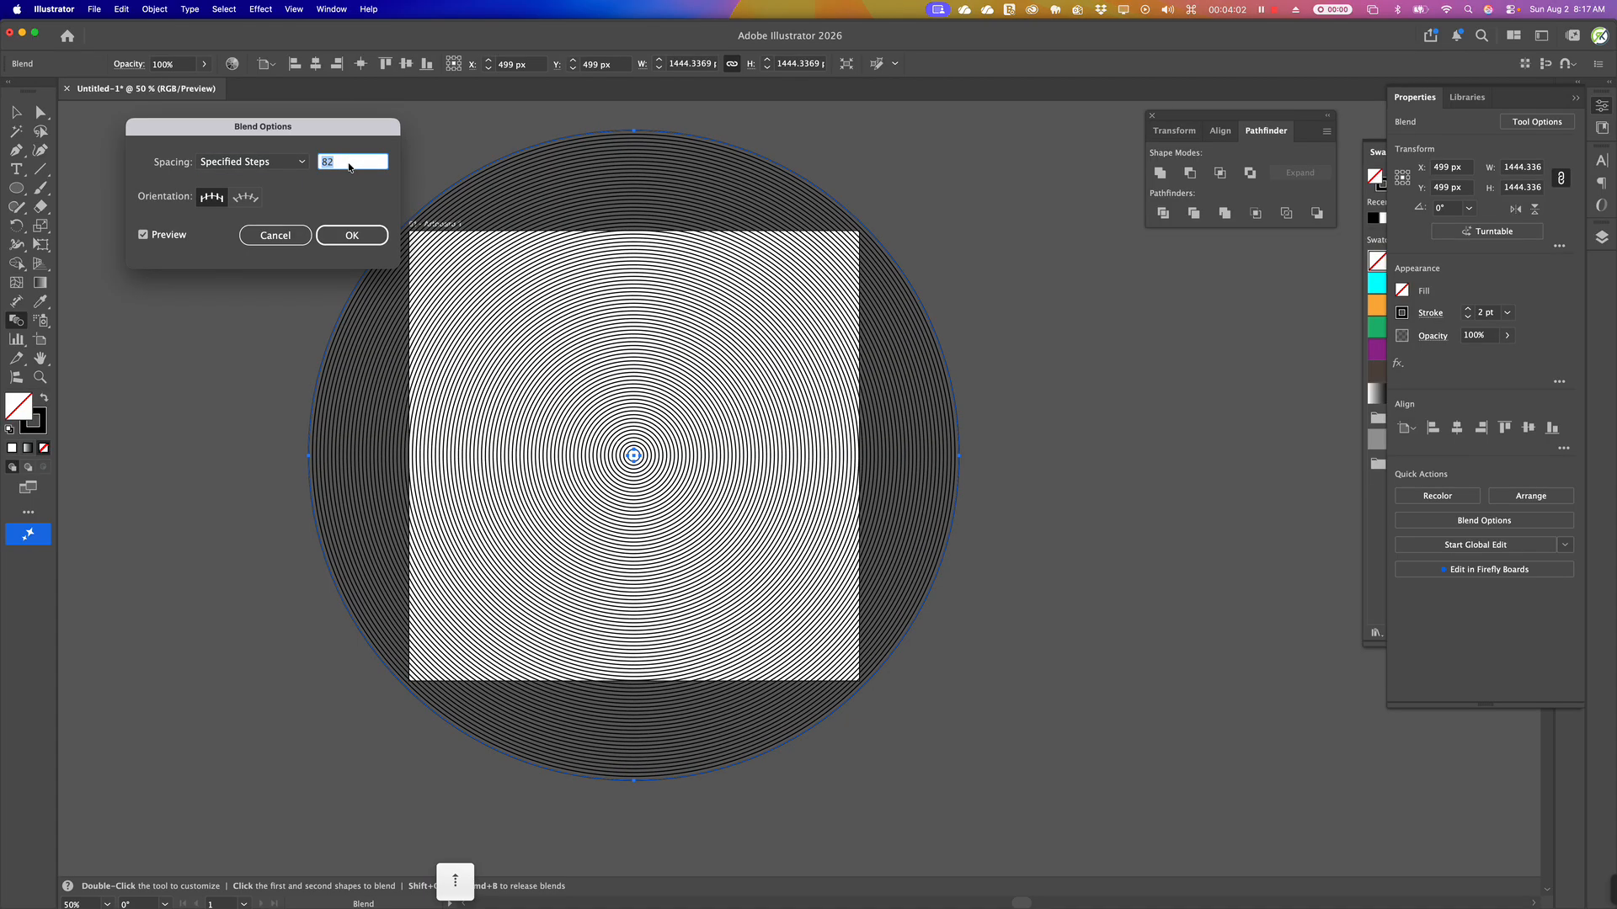
pyautogui.press('Up')
pyautogui.press('Up')
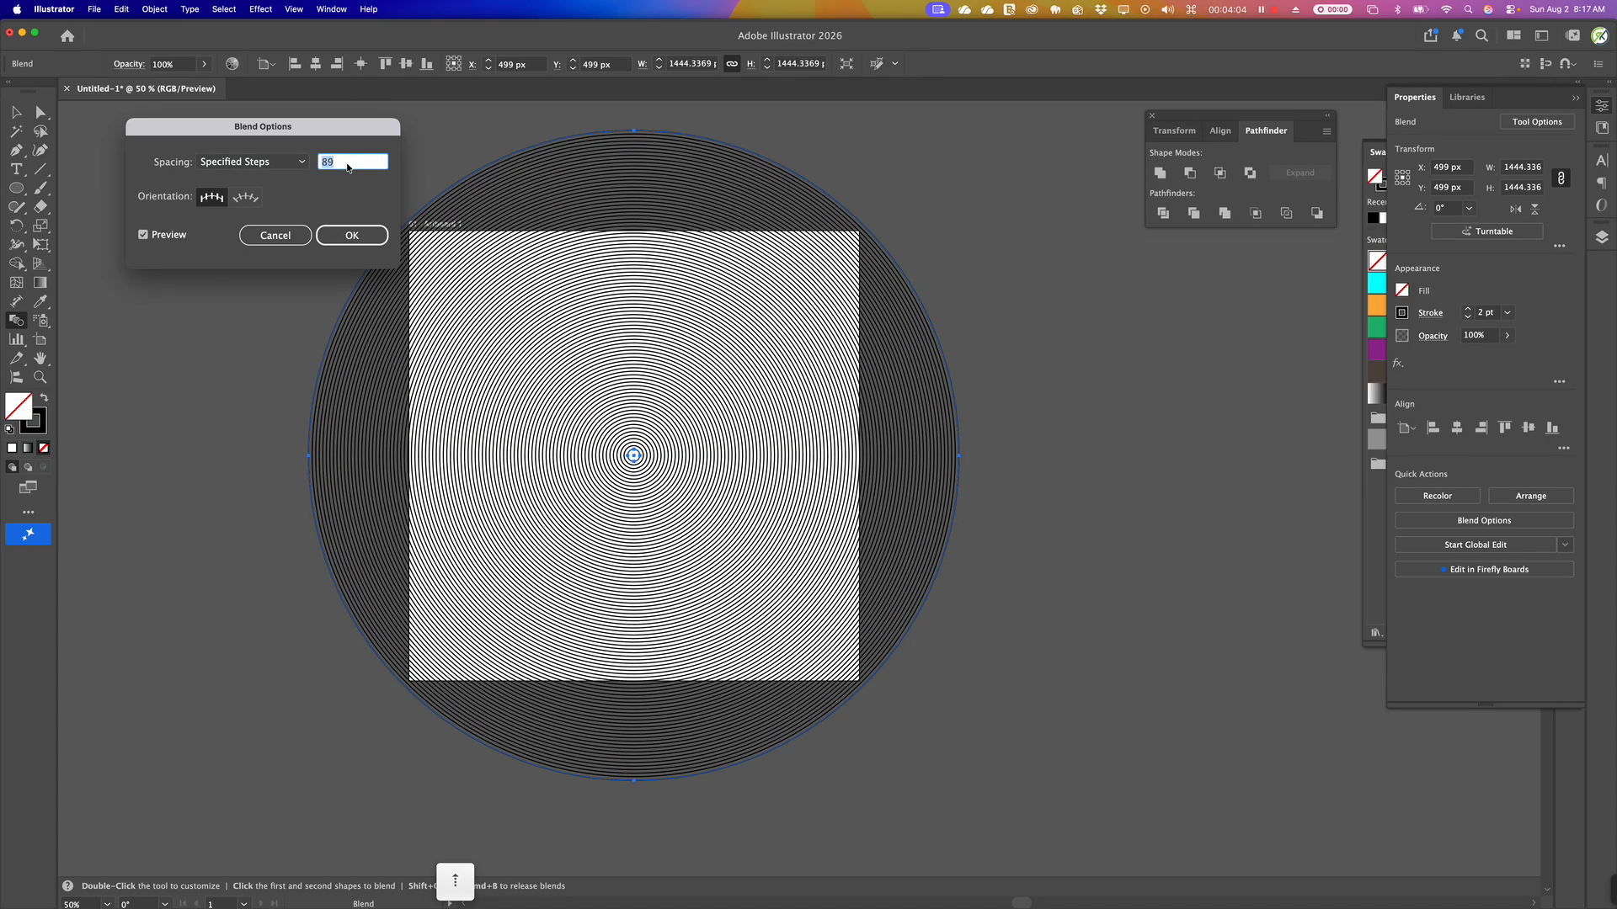
pyautogui.press('Up')
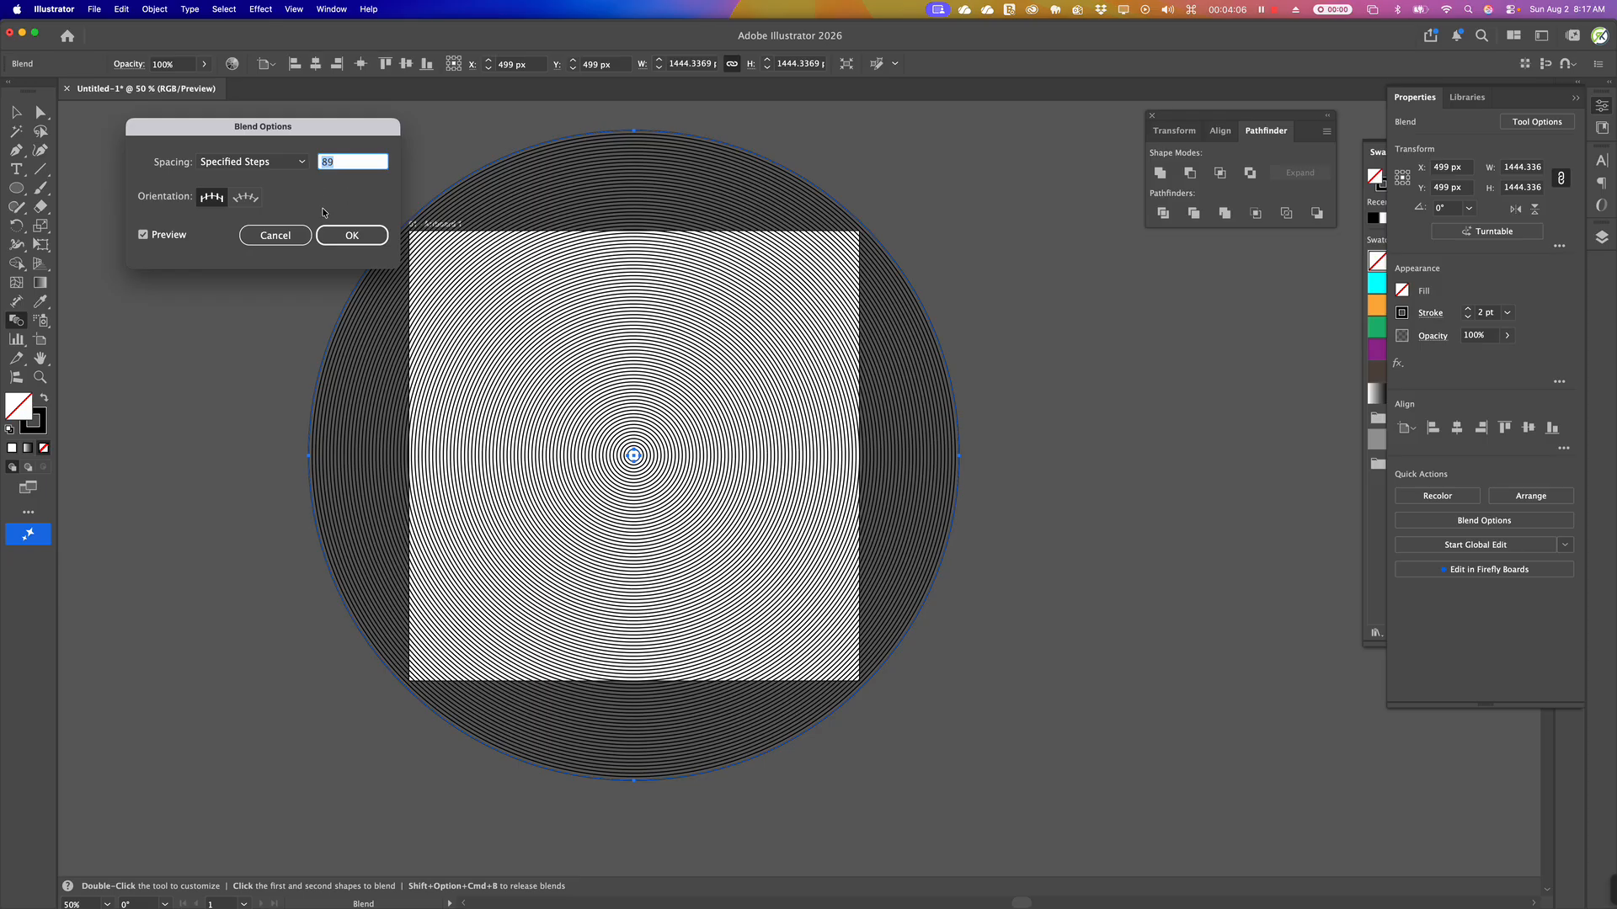
pyautogui.click(336, 236)
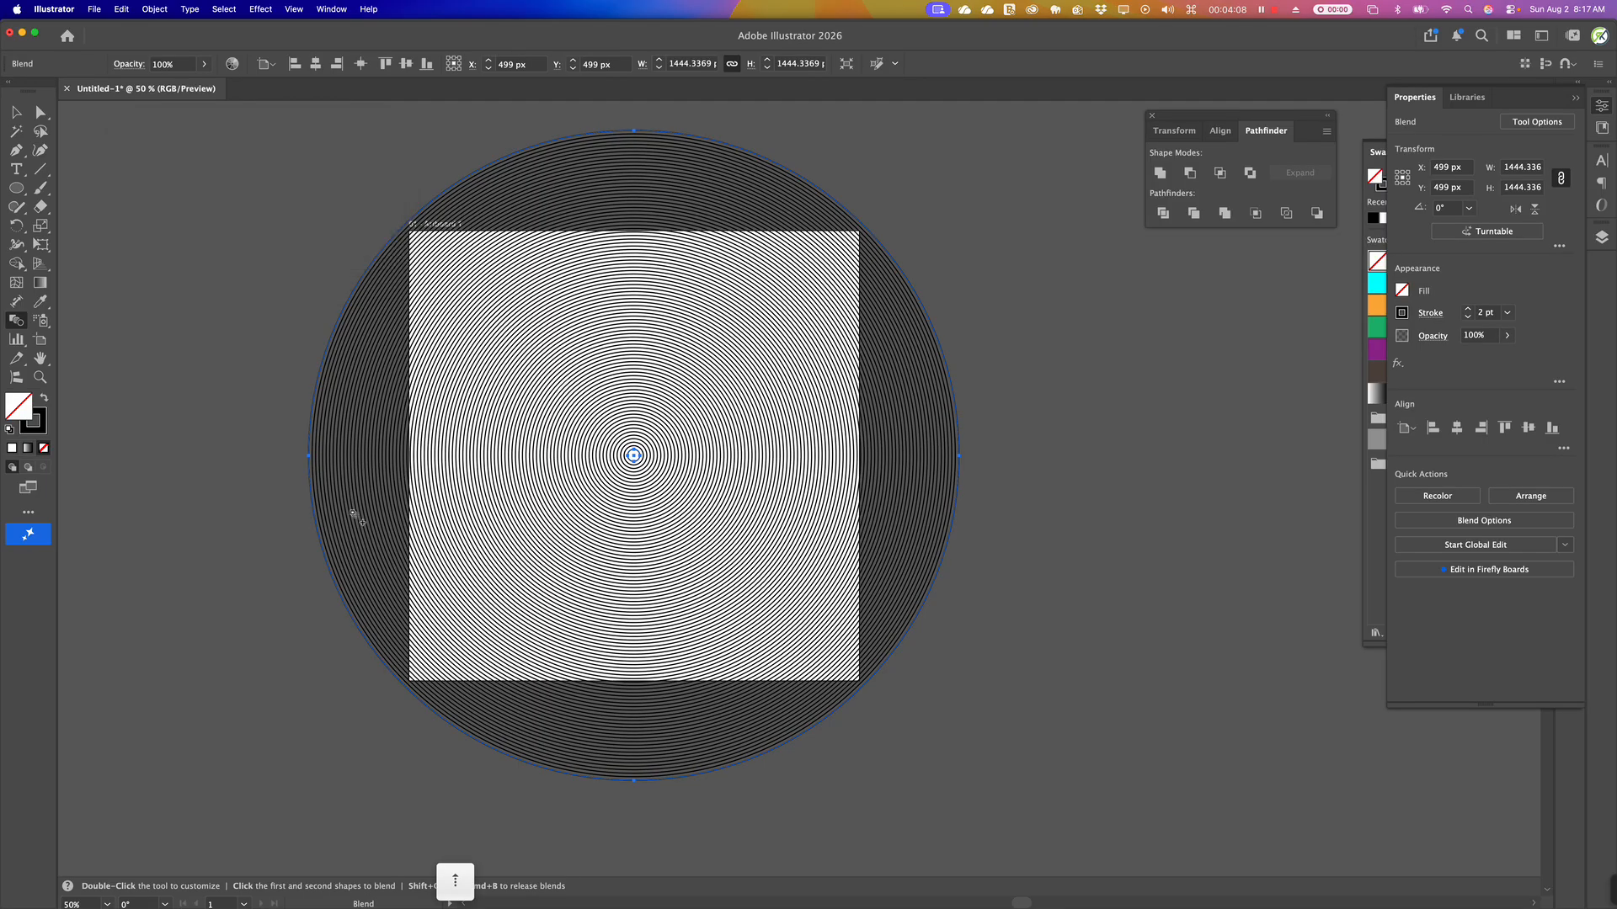
# Copy the concentric ring blend and switch to Photoshop
pyautogui.click(16, 112)
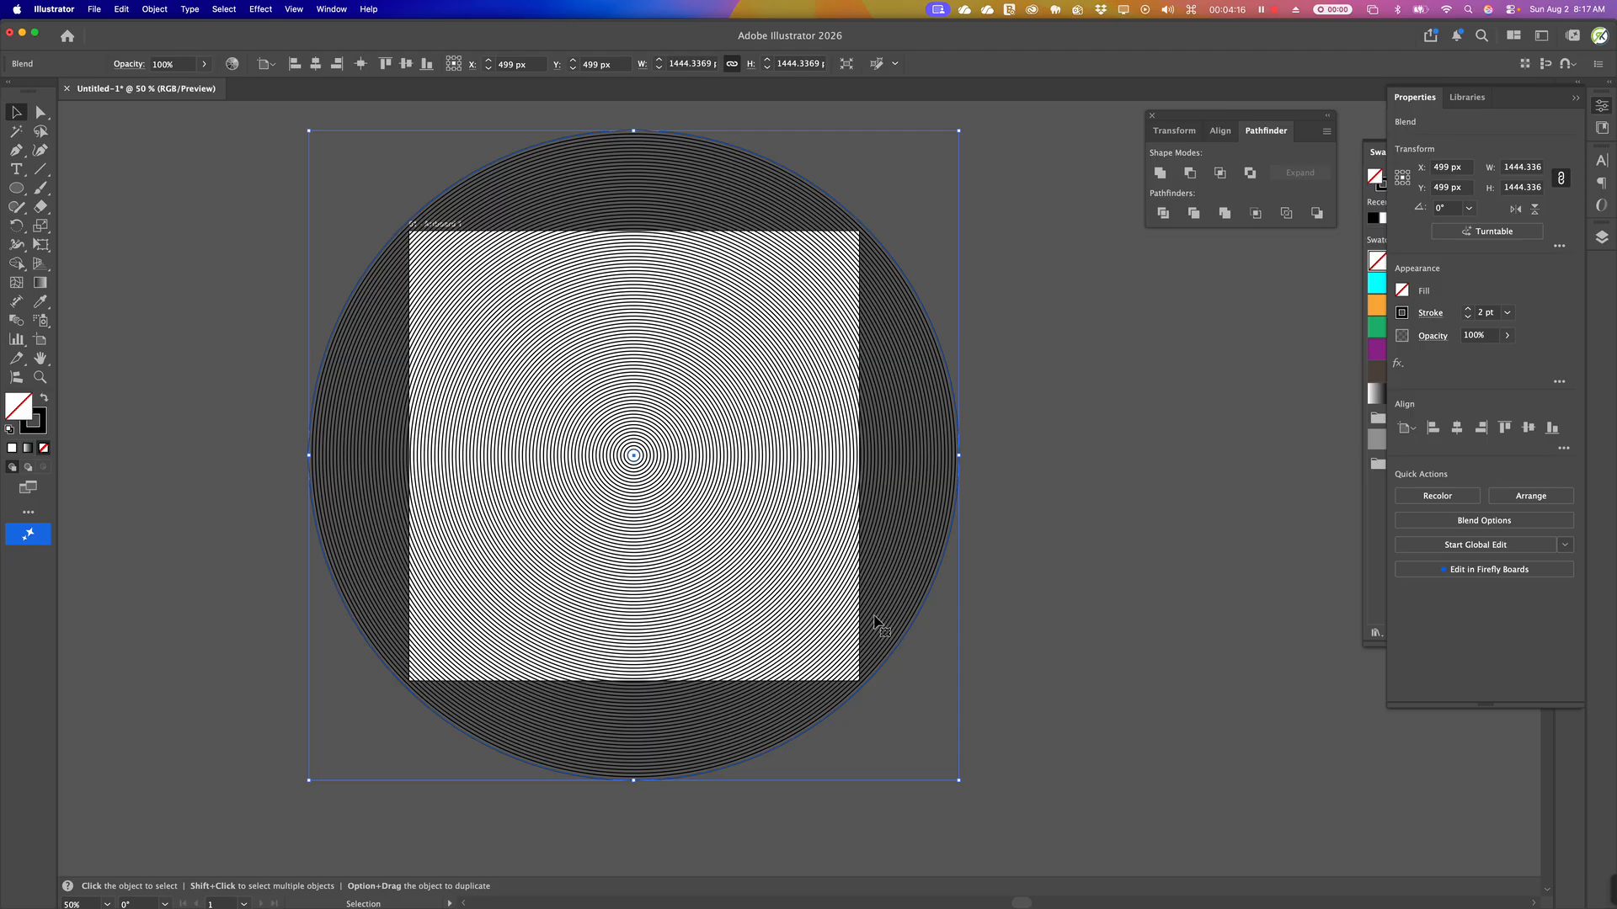
pyautogui.press('super')
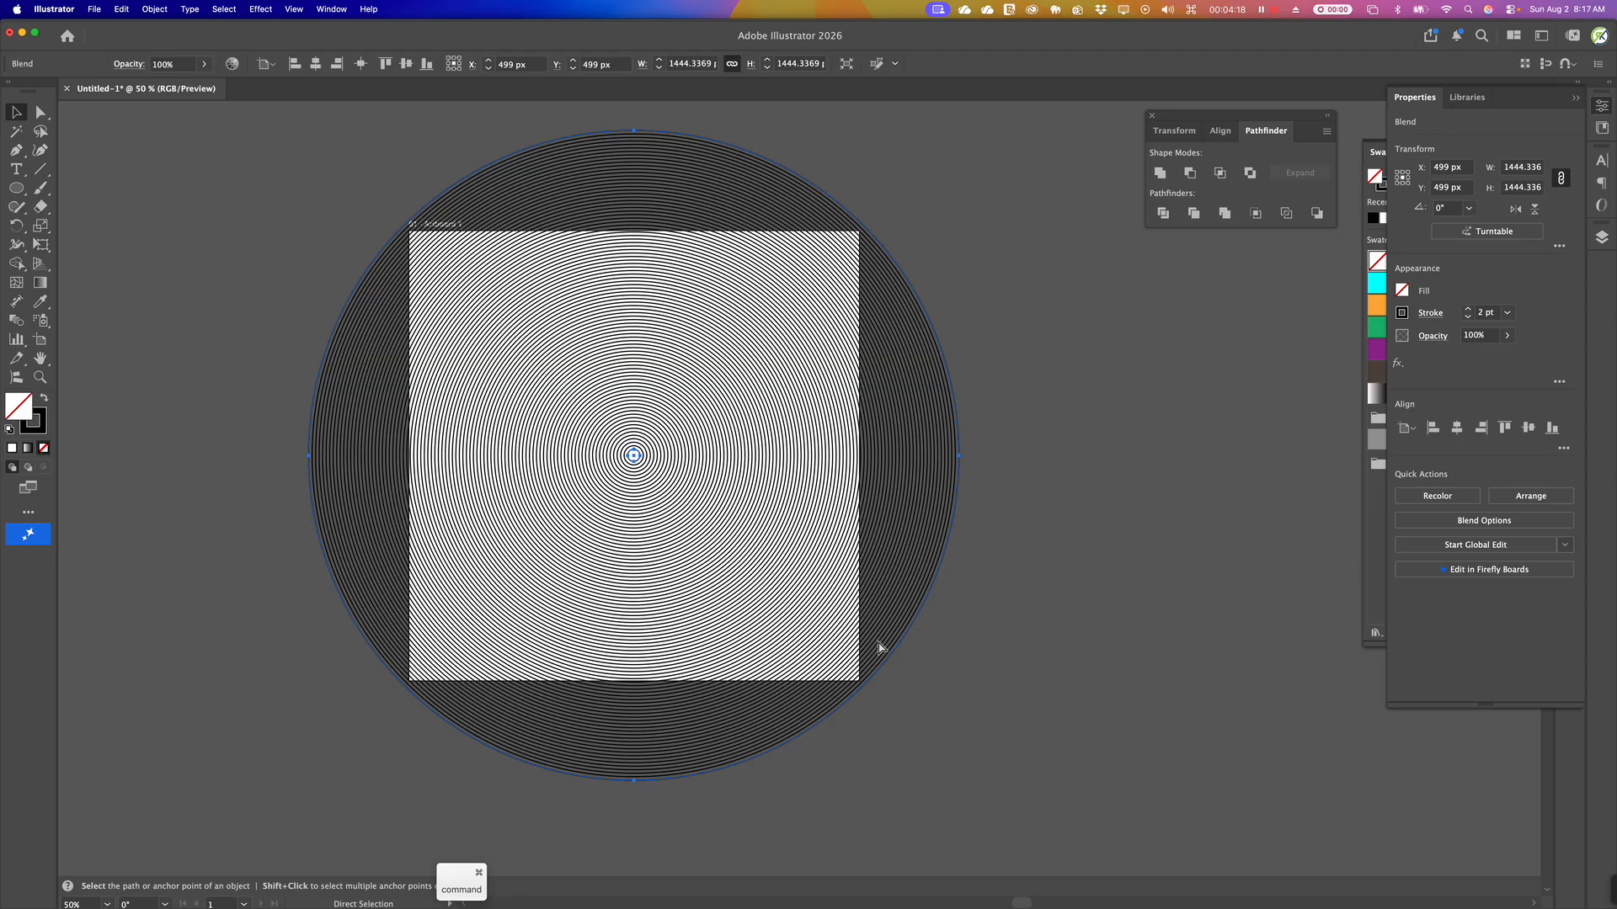
pyautogui.press('super+c')
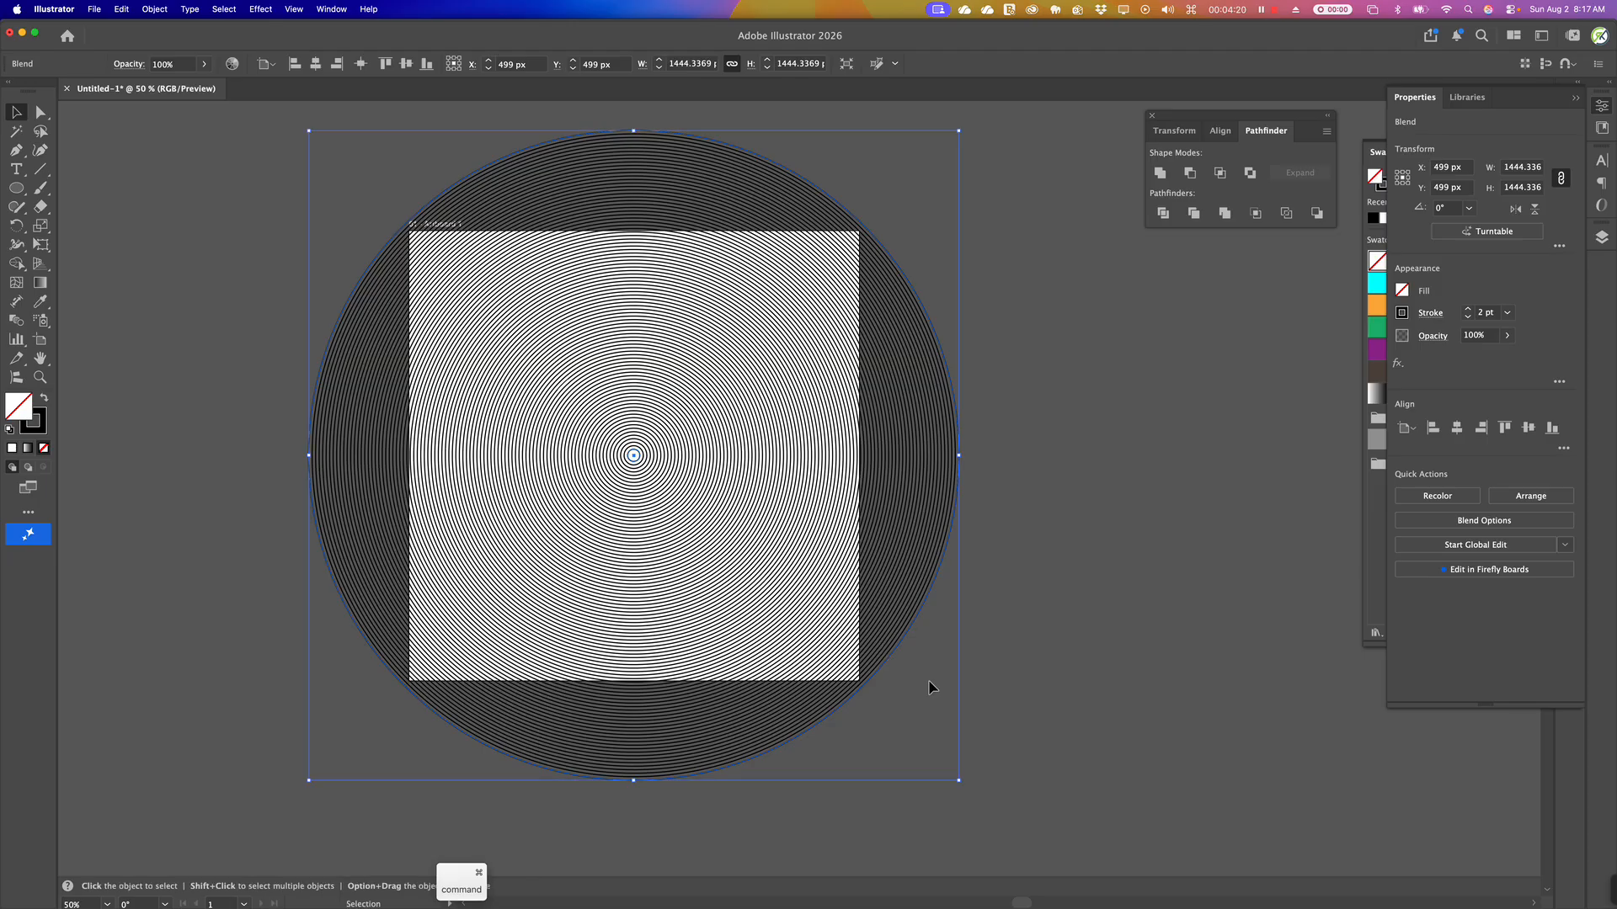
pyautogui.press('super+Tab')
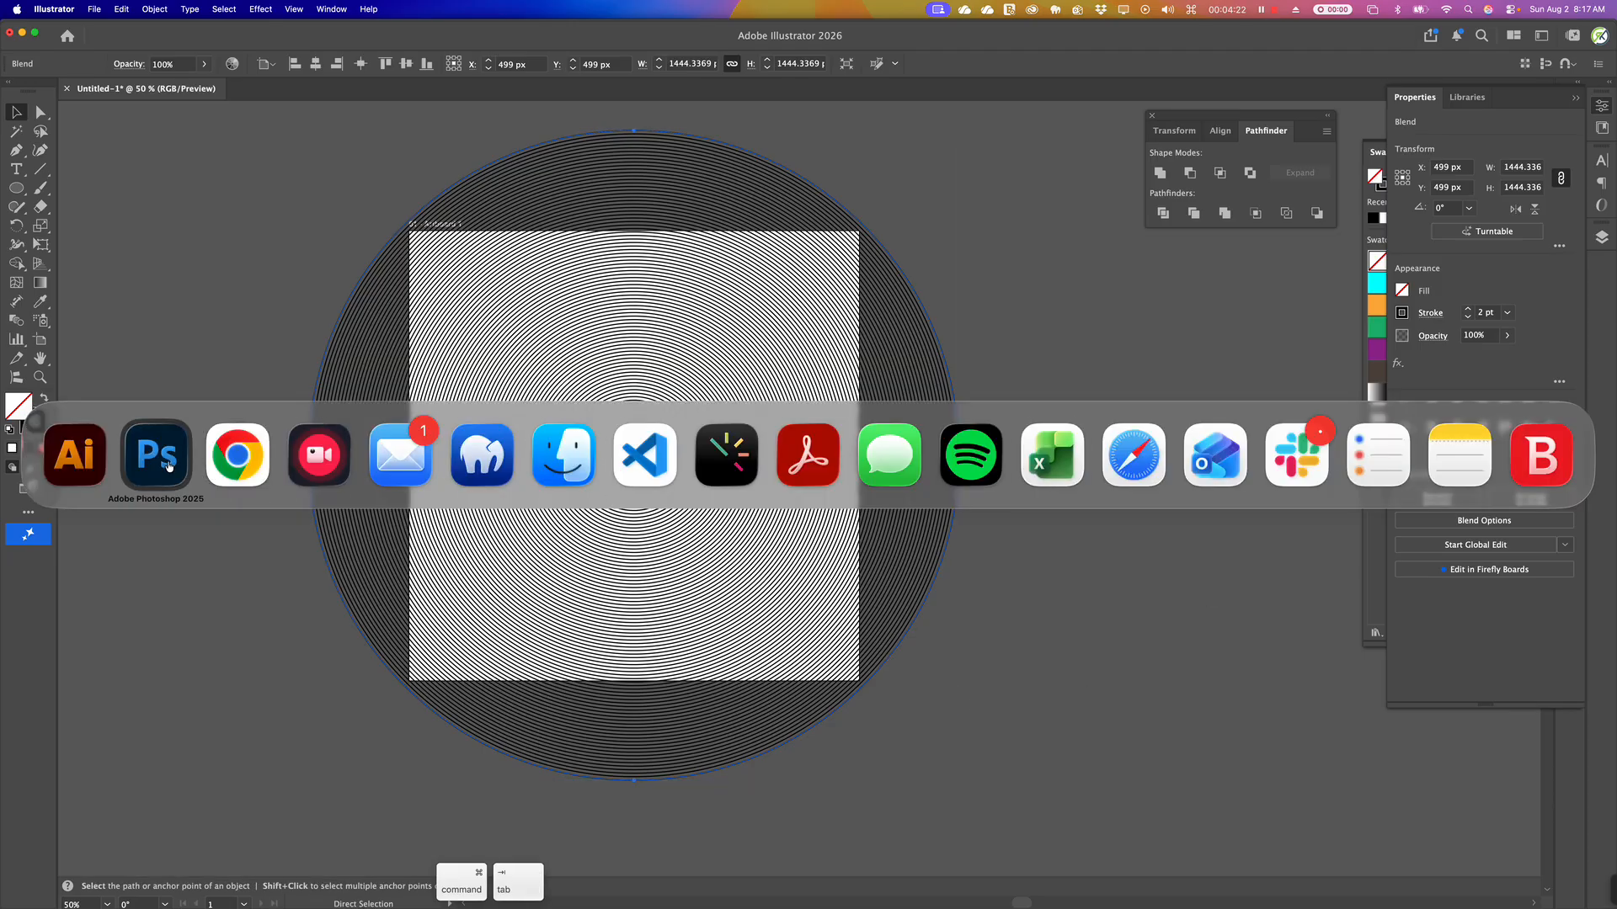
pyautogui.click(172, 459)
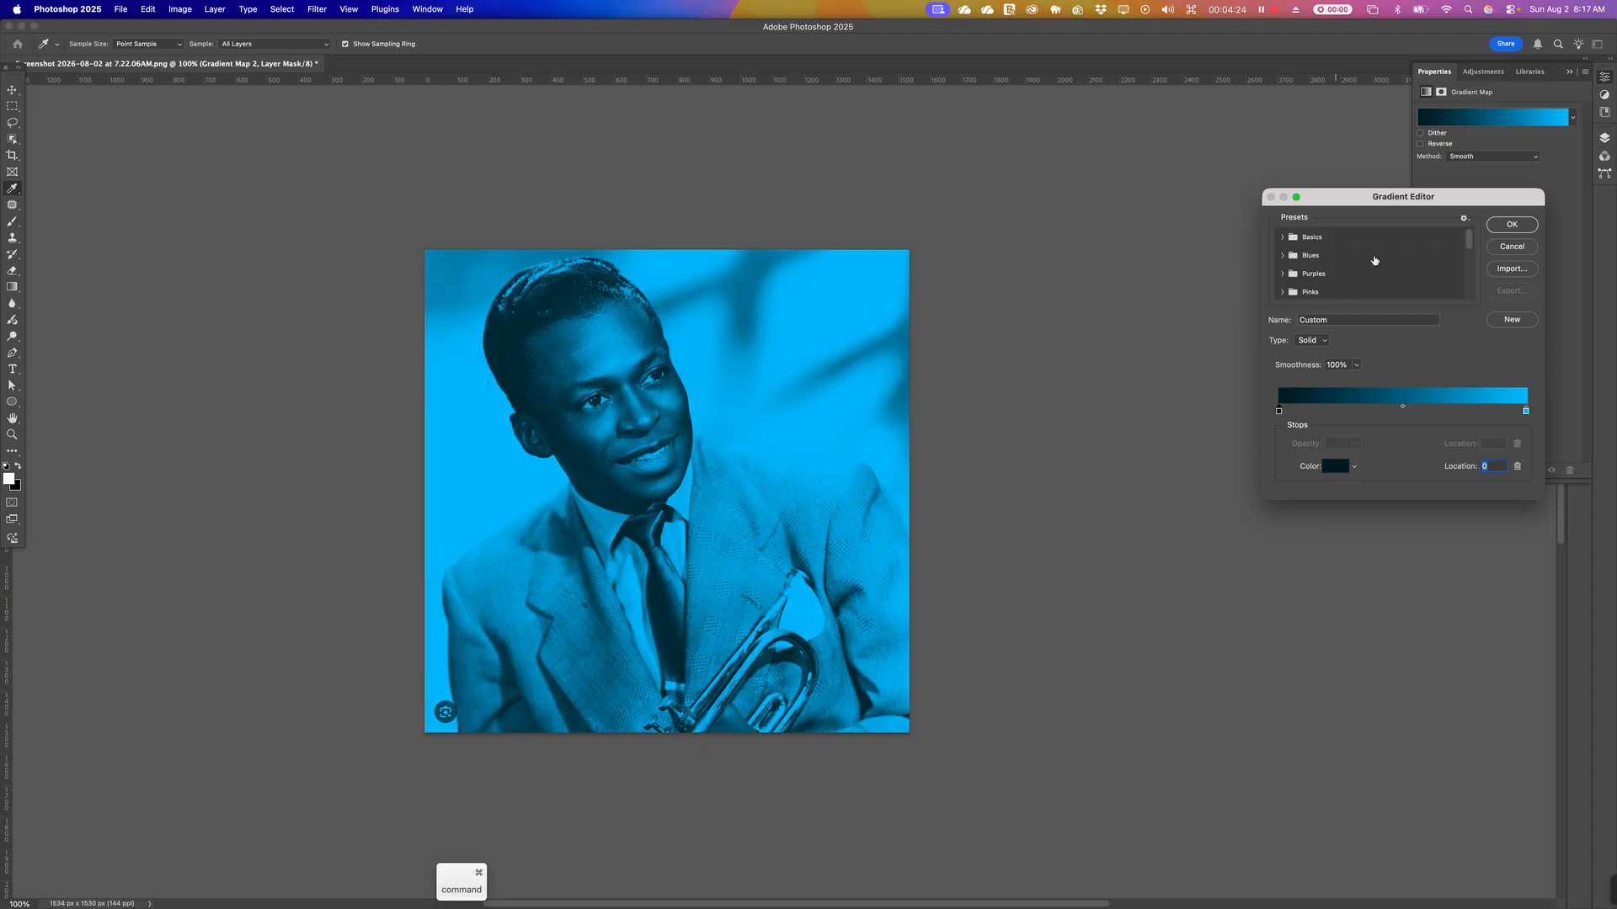
# Accept the blue gradient map's colors and show the document's layers
pyautogui.click(1511, 224)
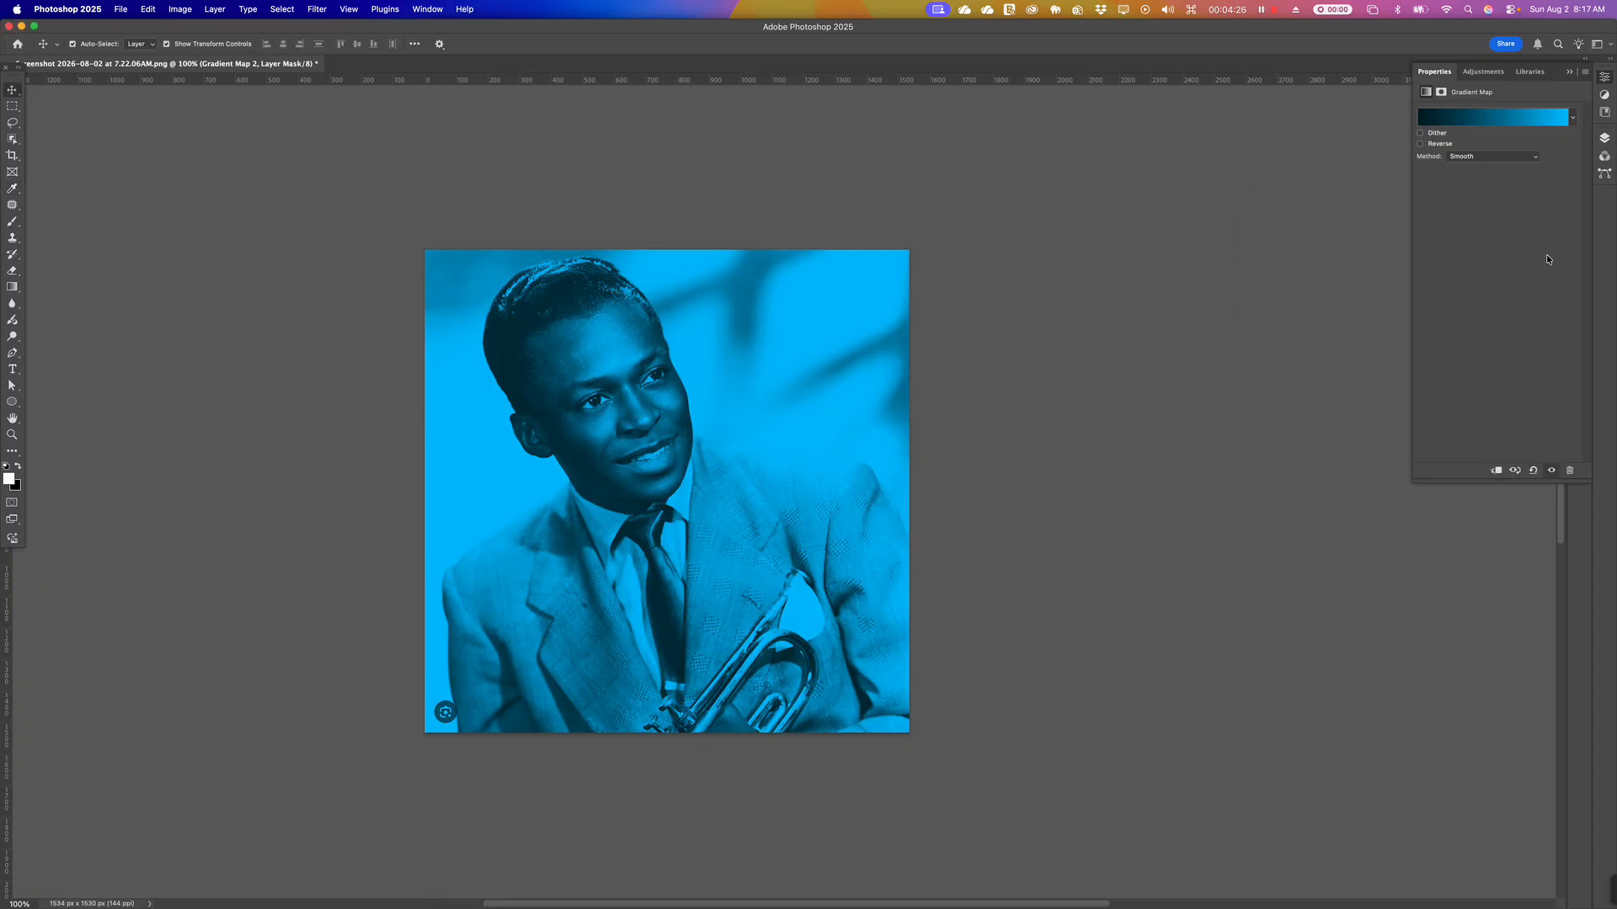
pyautogui.click(1568, 71)
pyautogui.click(1604, 141)
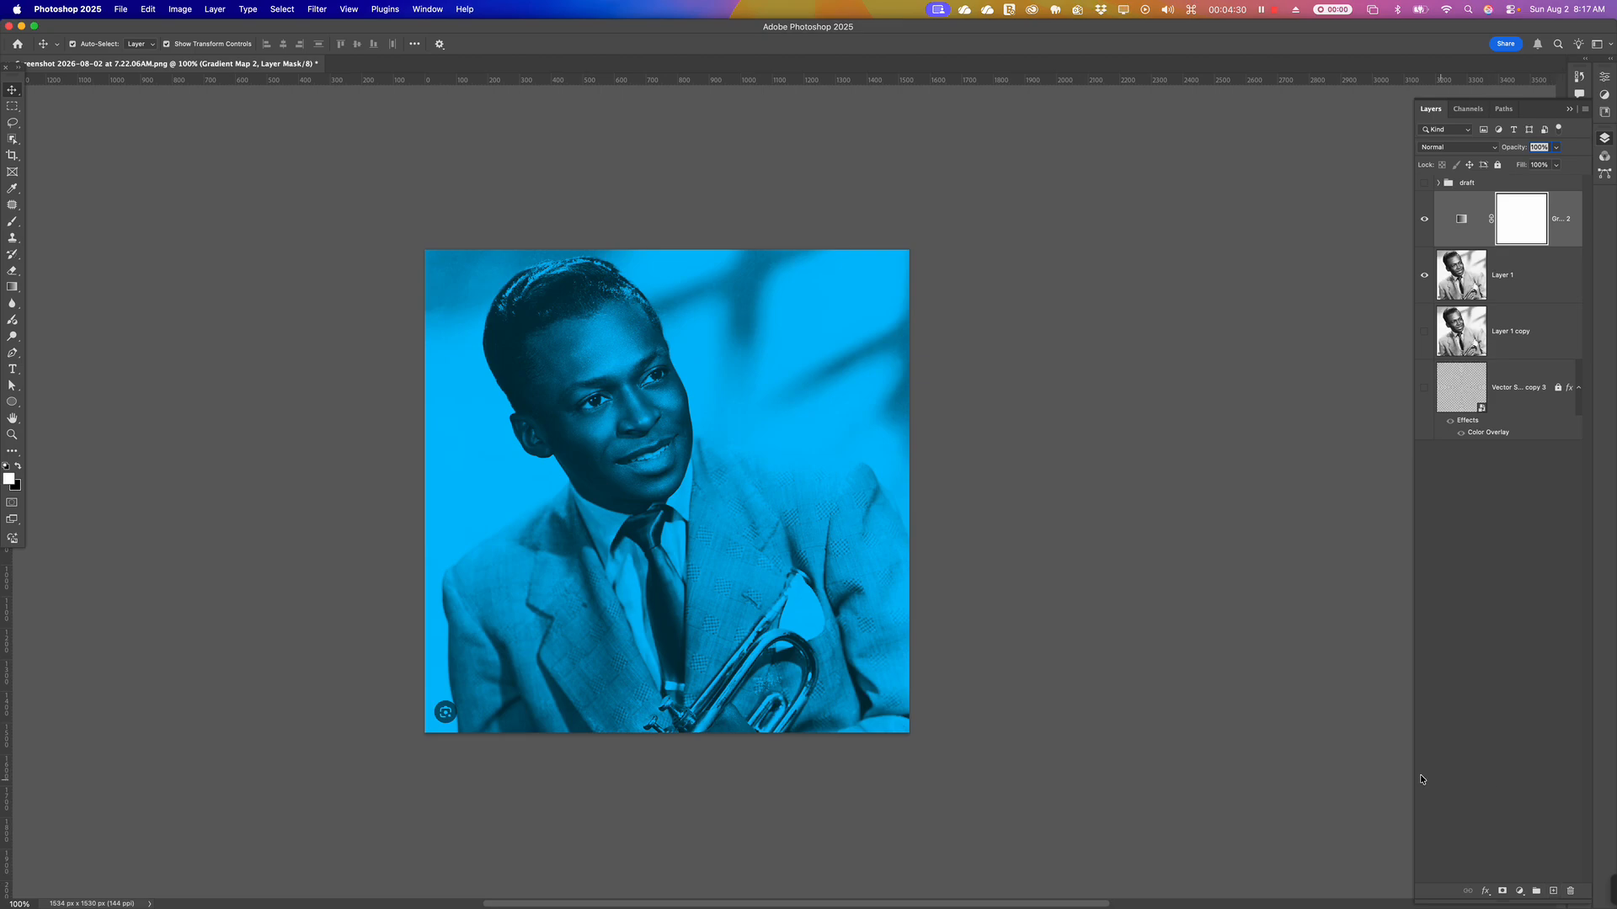
# Paste the rings as a Smart Object above the gradient map and scale them from the center to about 2180 px square
pyautogui.press('super+v')
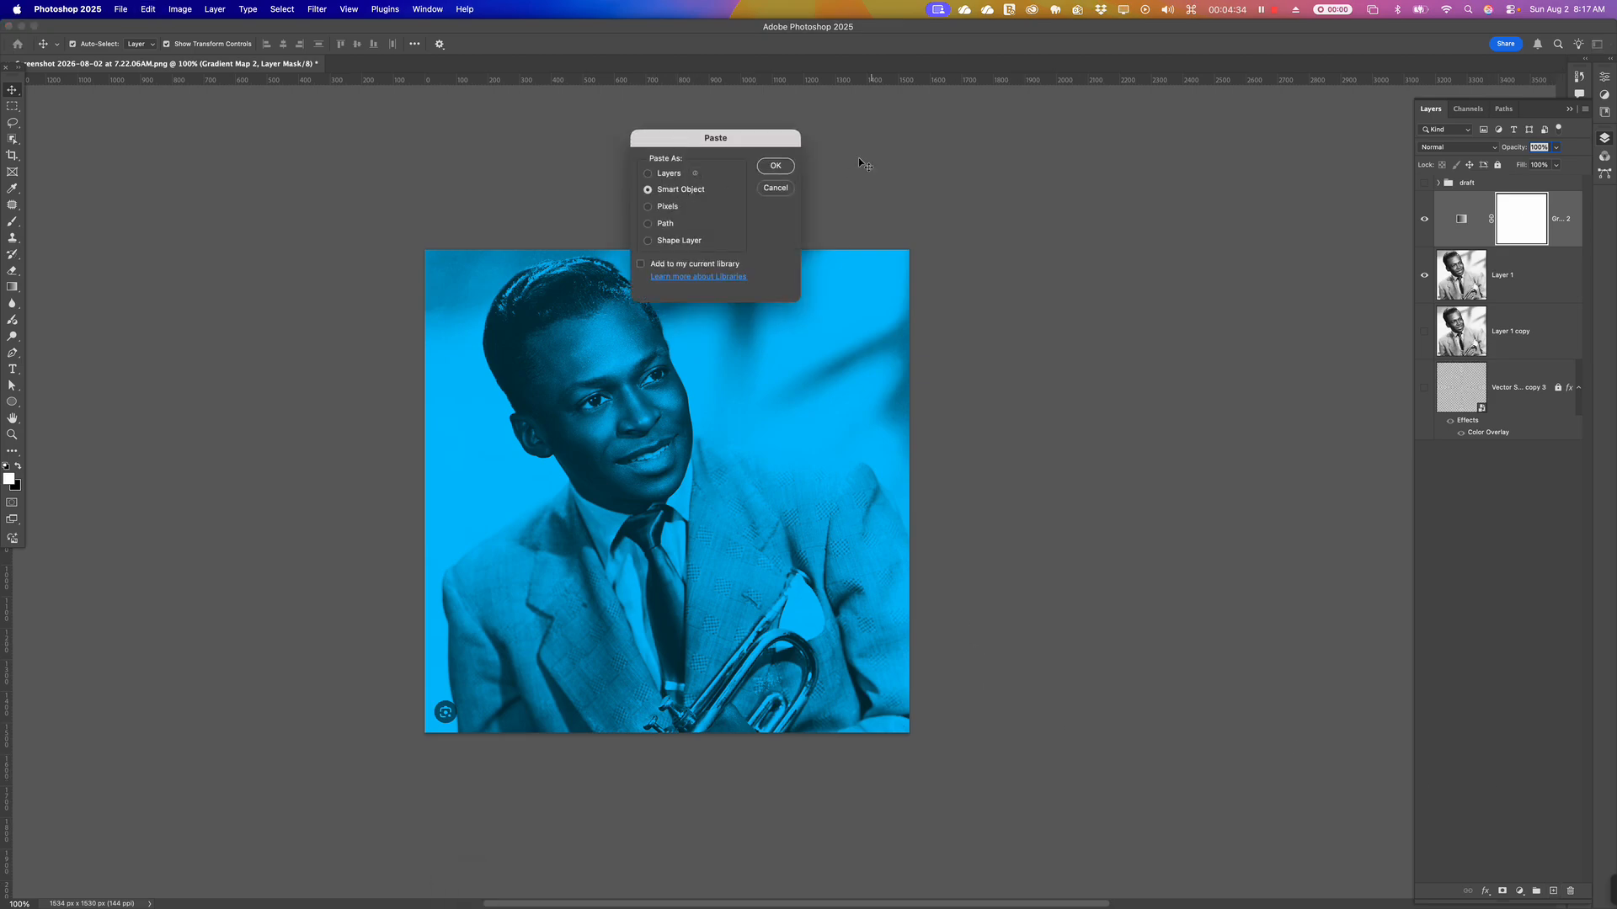
pyautogui.click(775, 166)
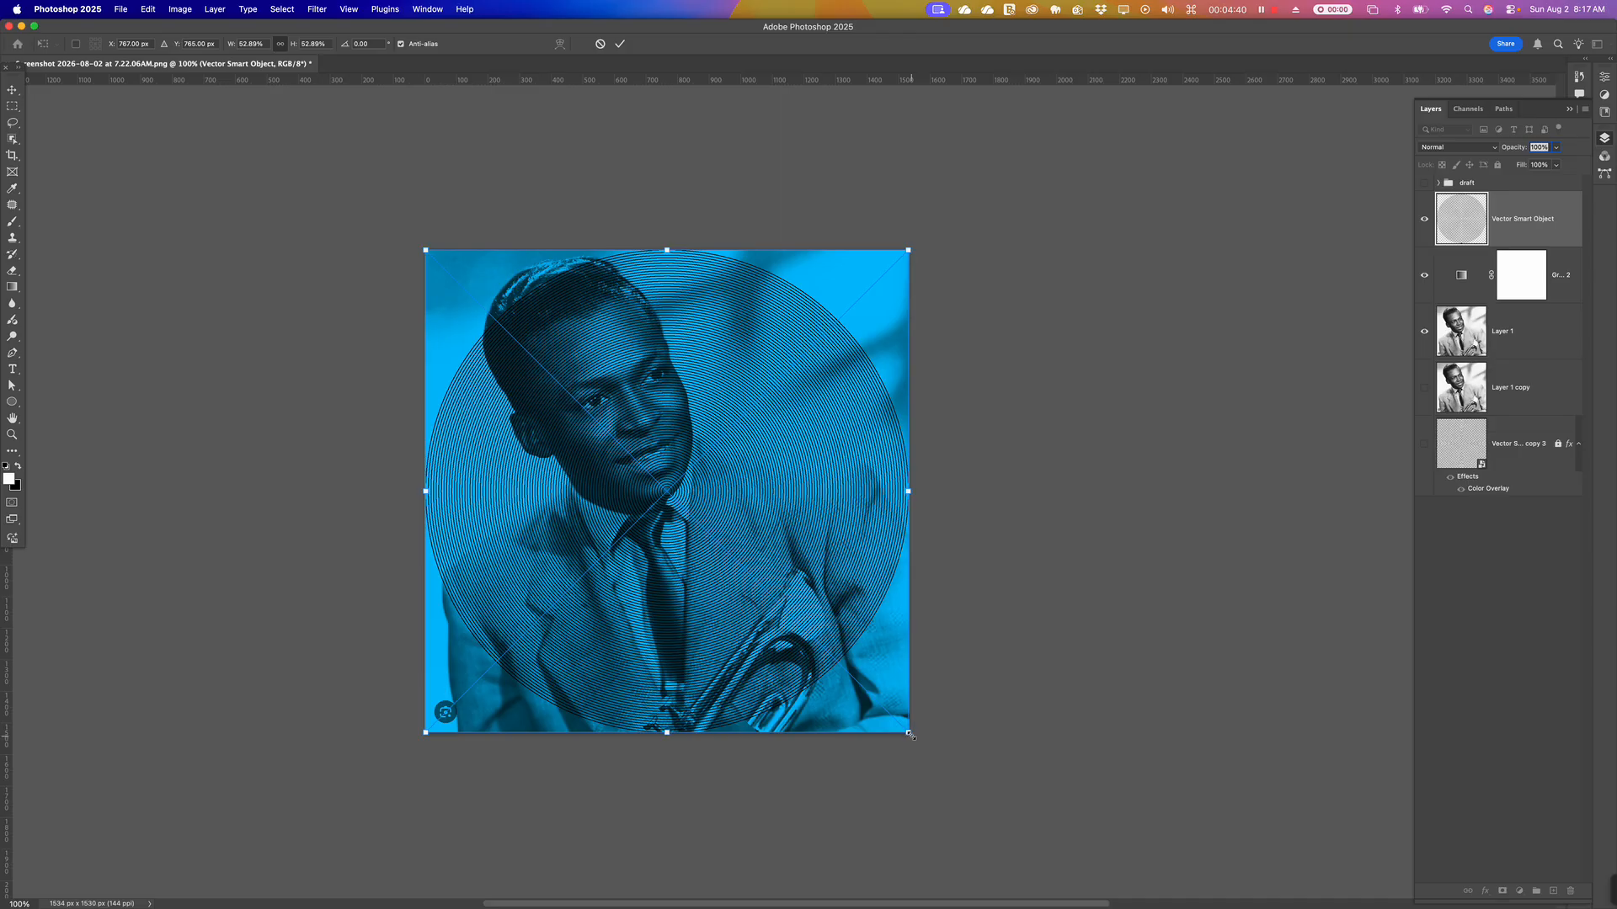
pyautogui.moveTo(911, 734); pyautogui.dragTo(1015, 837)
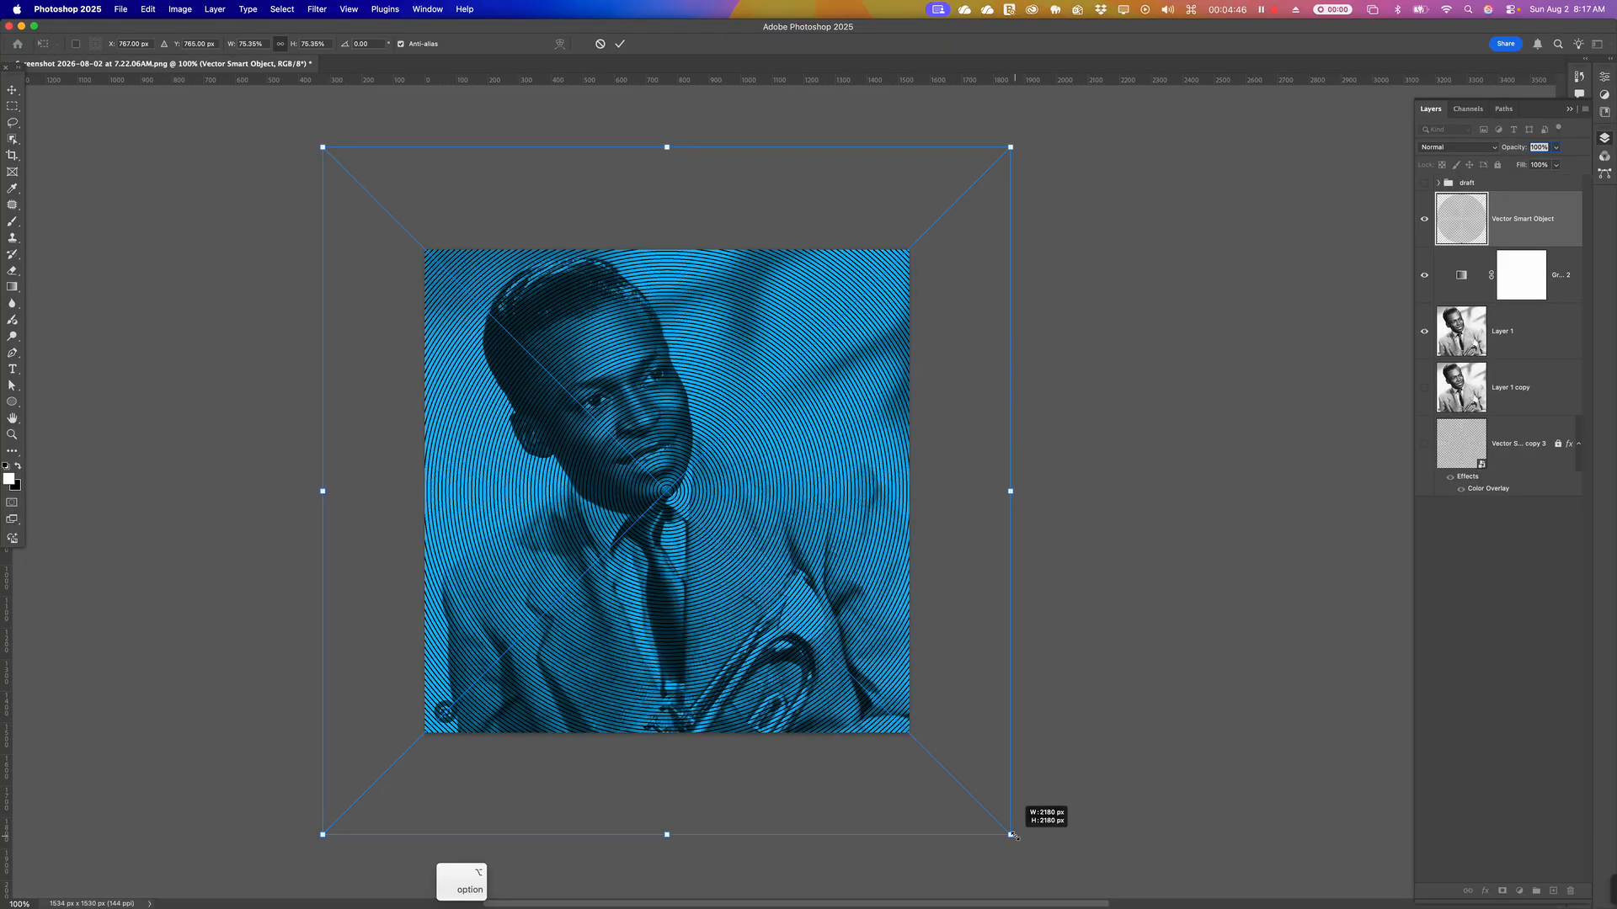
pyautogui.moveTo(1015, 837); pyautogui.dragTo(1015, 837)
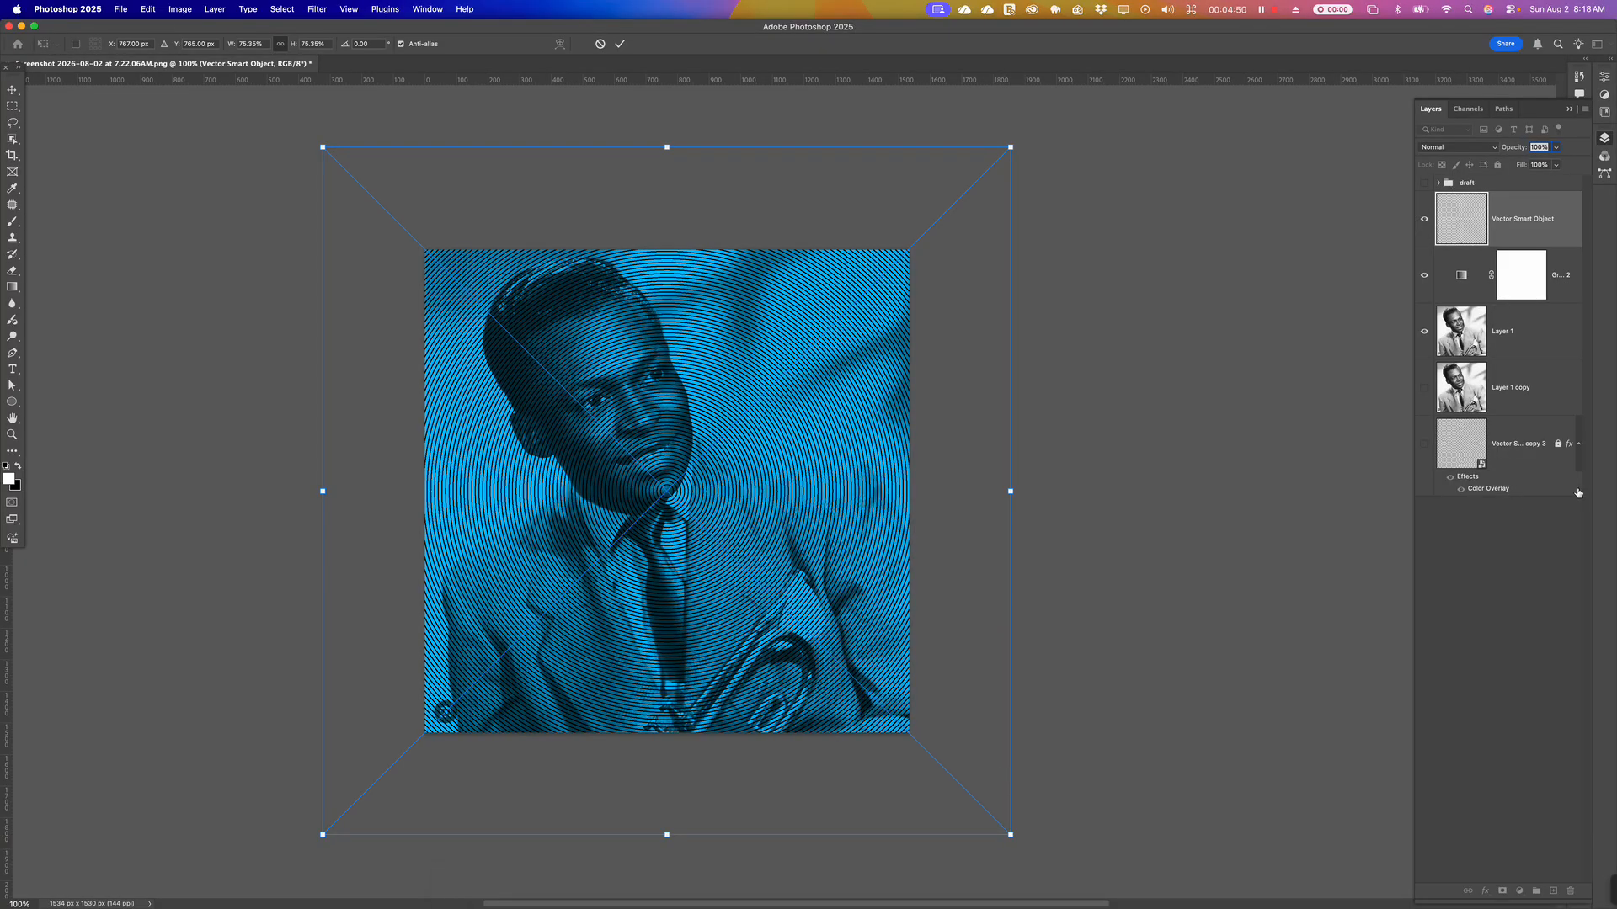
pyautogui.press('Return')
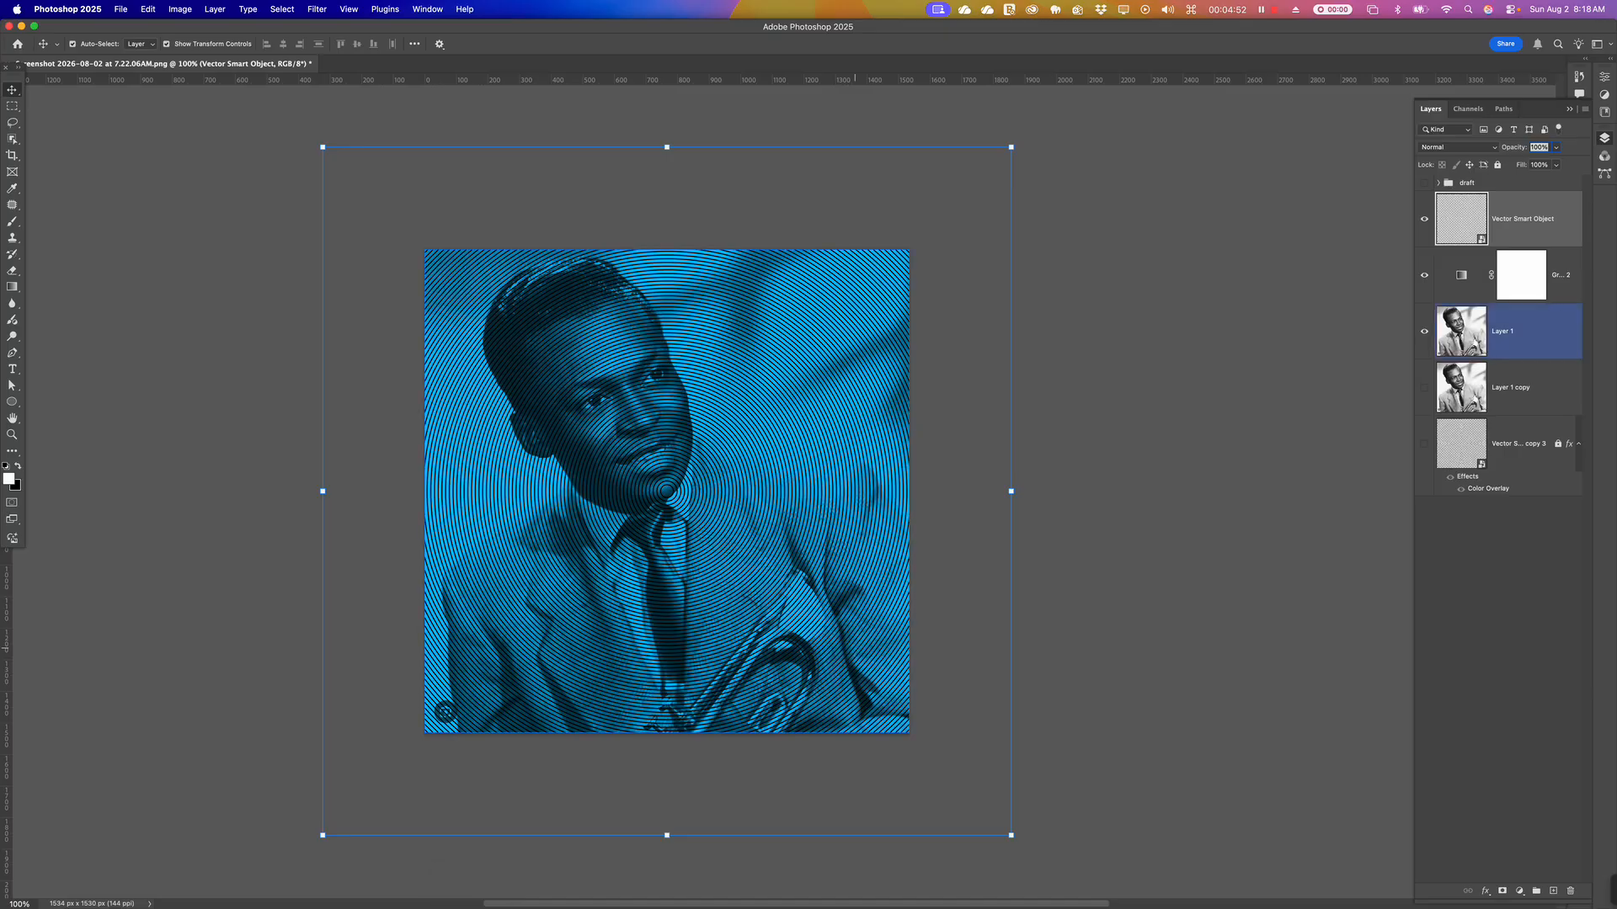
# Examine at 300% zoom how the ring lines look across the face compared with the blue background
pyautogui.press('super+equal')
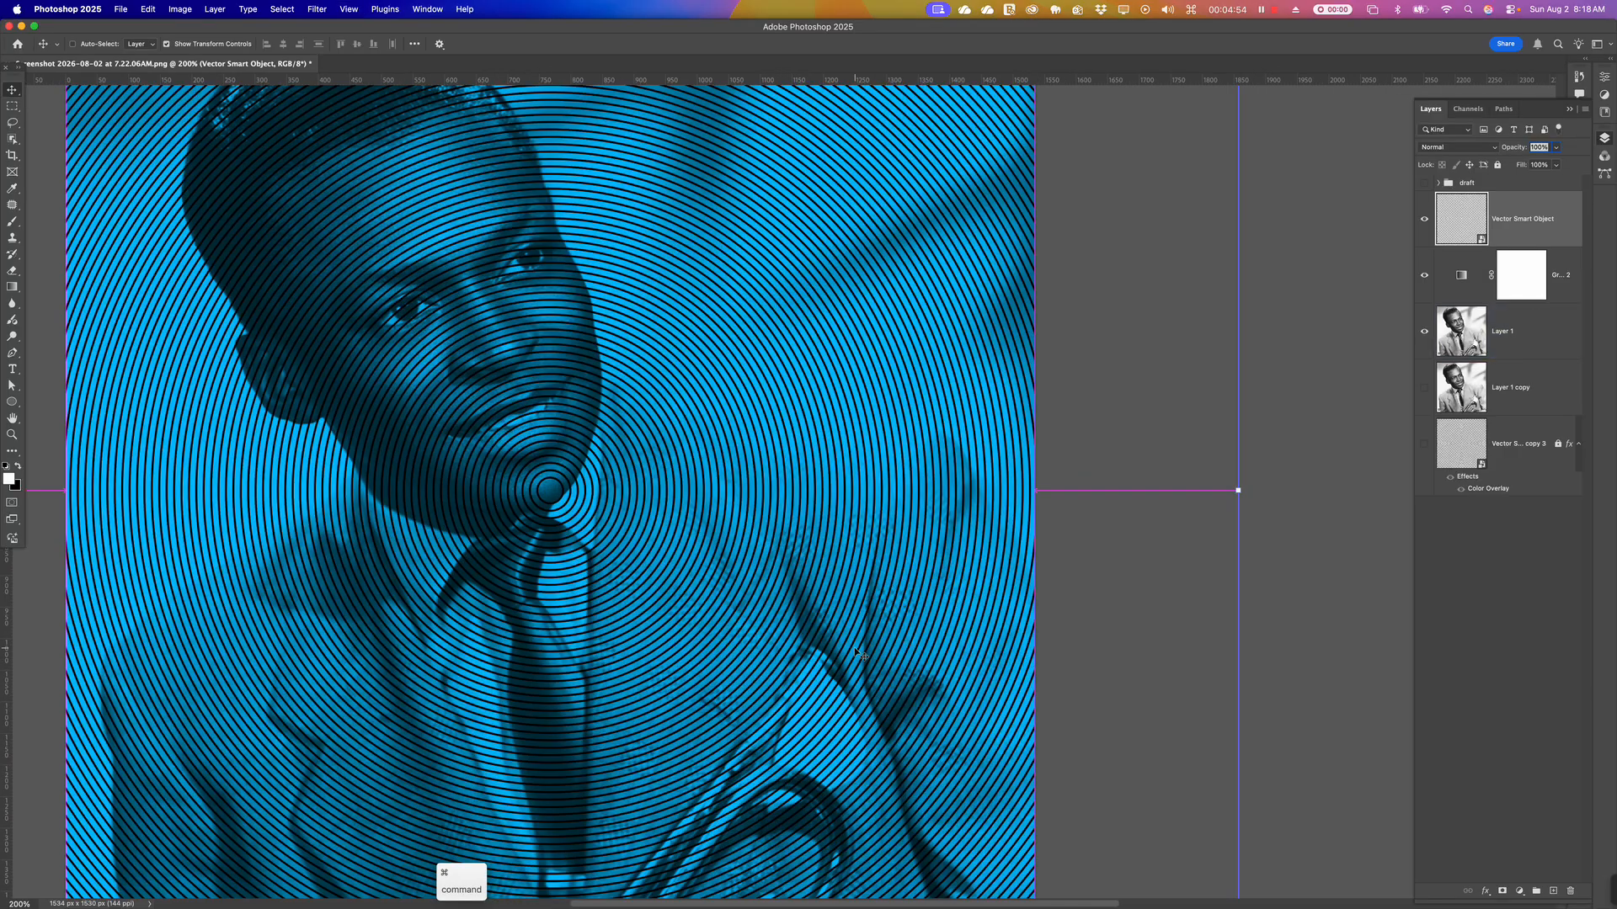
pyautogui.press('super+equal')
pyautogui.press('space')
pyautogui.moveTo(365, 410); pyautogui.dragTo(450, 442)
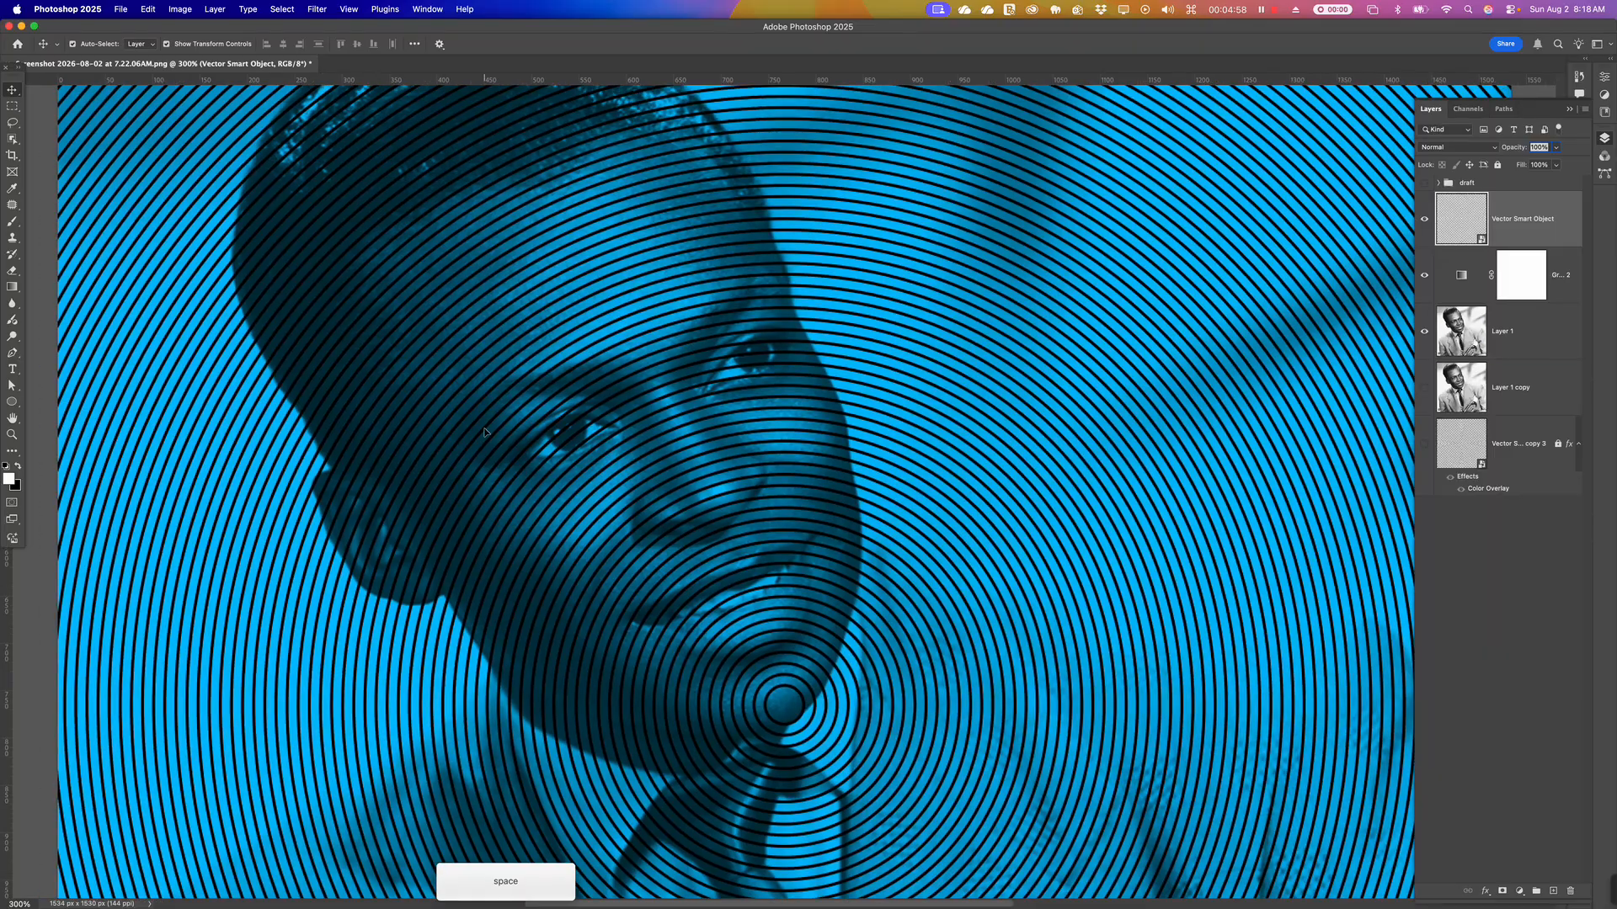
pyautogui.click(484, 432)
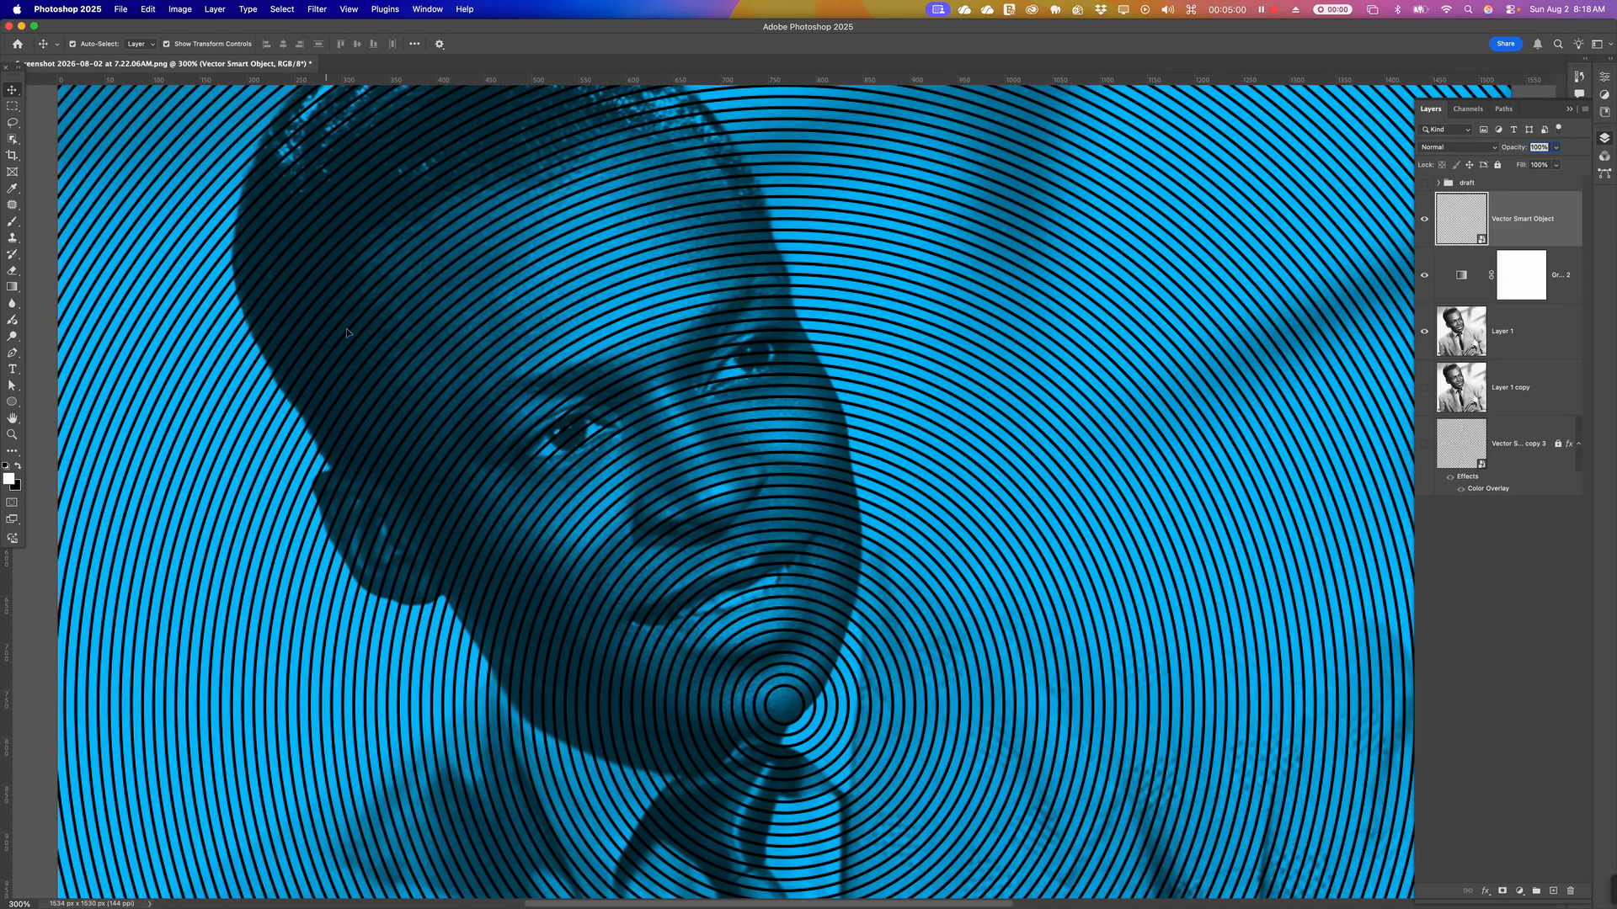
pyautogui.click(350, 176)
pyautogui.click(354, 276)
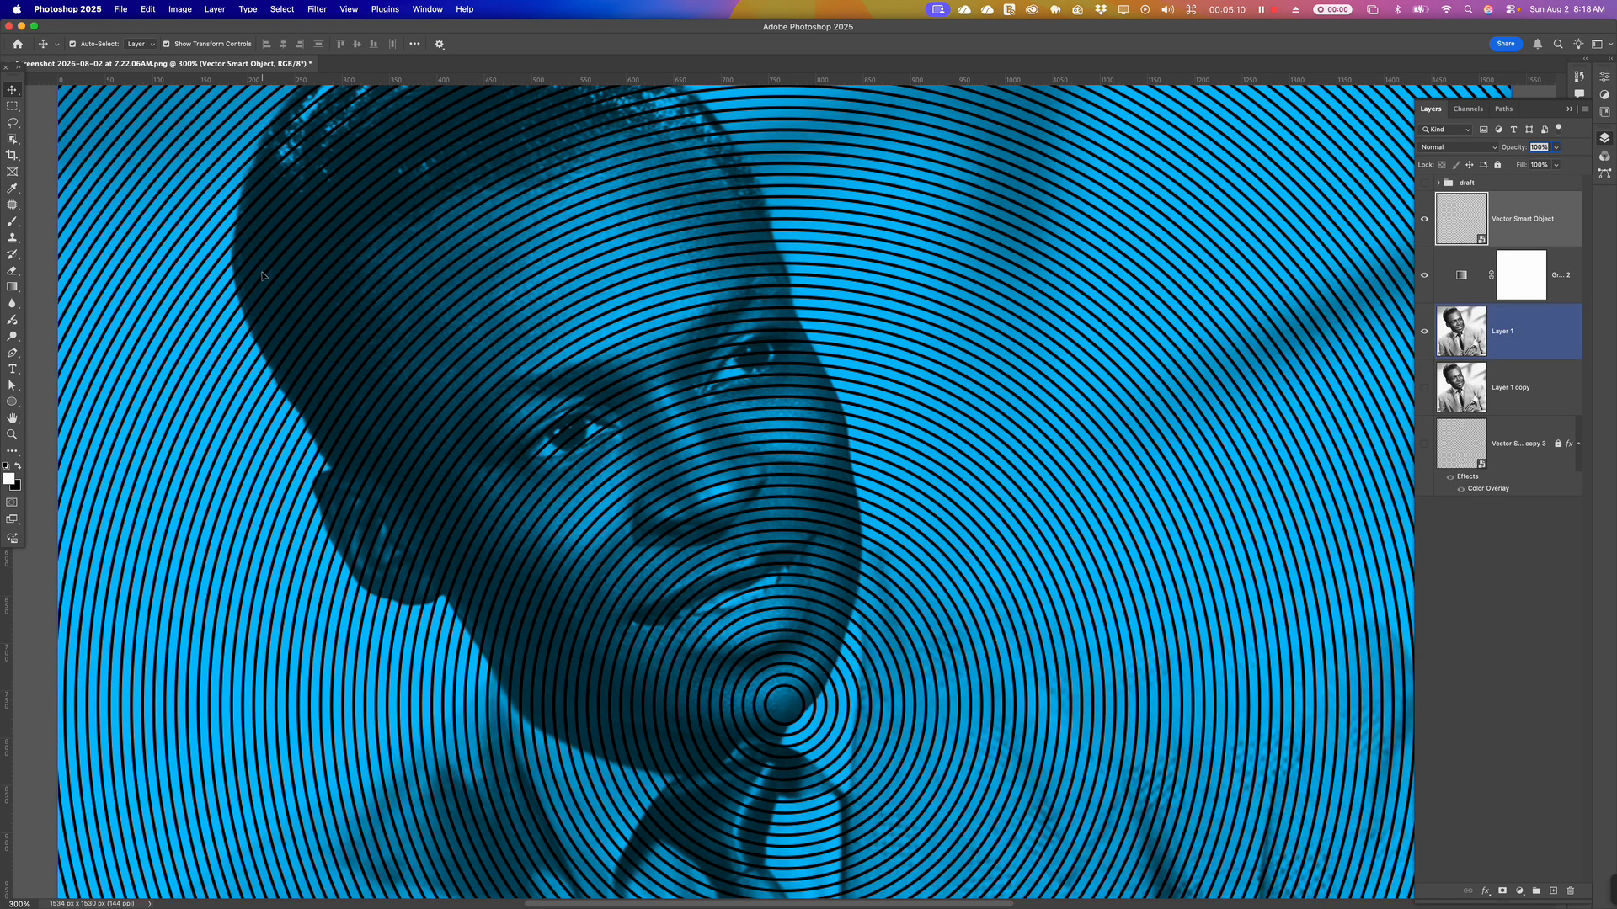
pyautogui.click(298, 422)
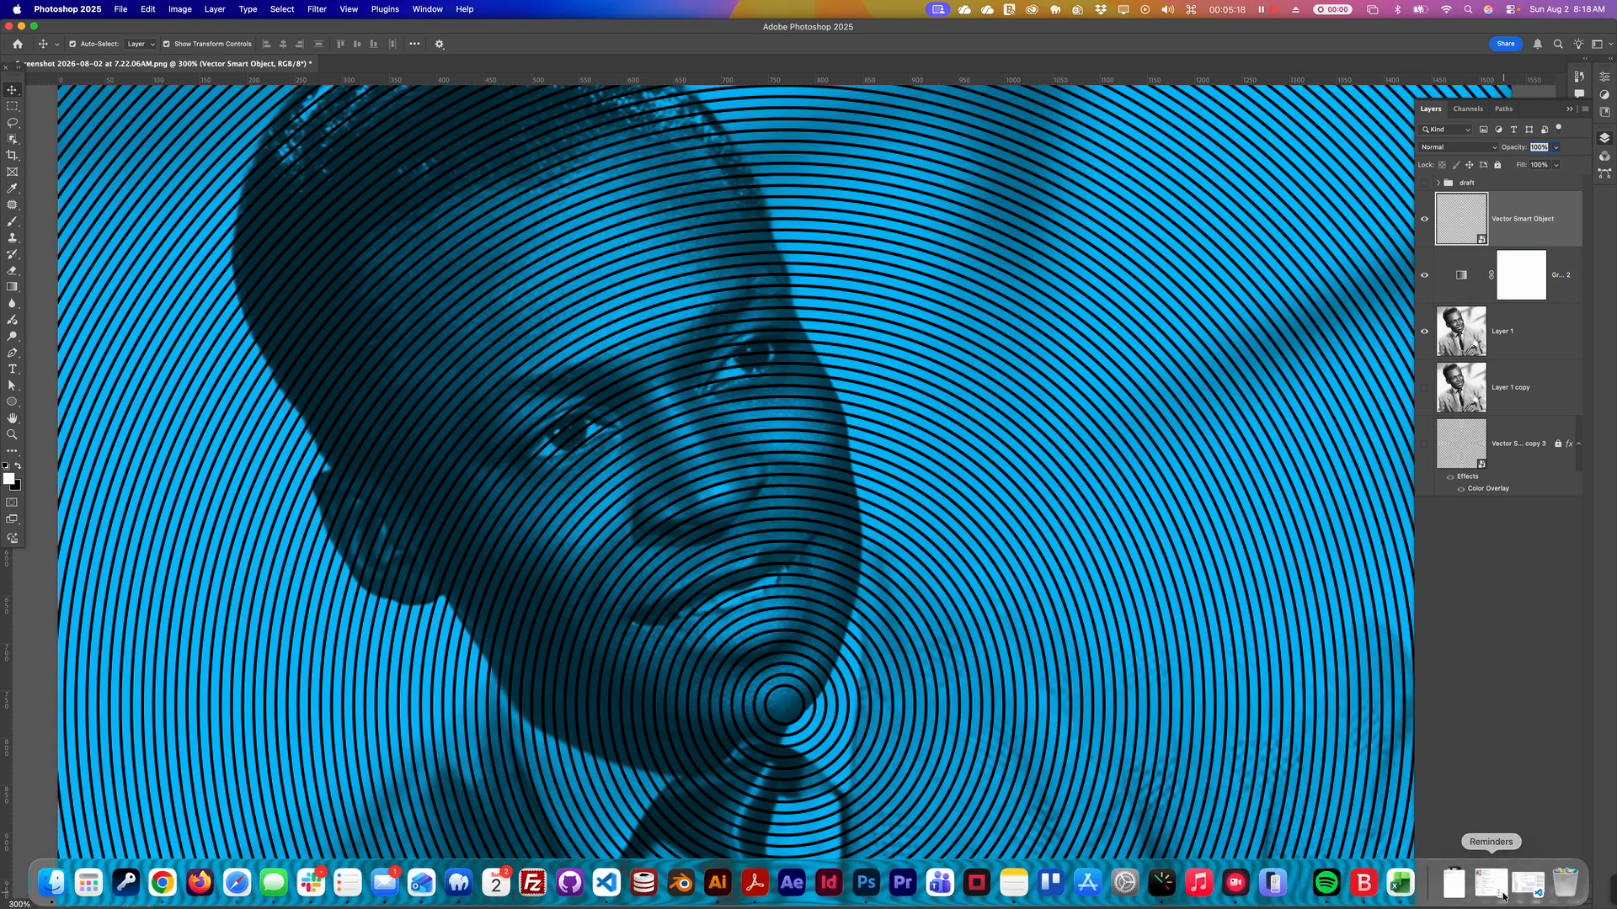
# Add a Color Overlay effect to the rings Smart Object, using the dark navy sampled from the portrait's shadows
pyautogui.click(1485, 890)
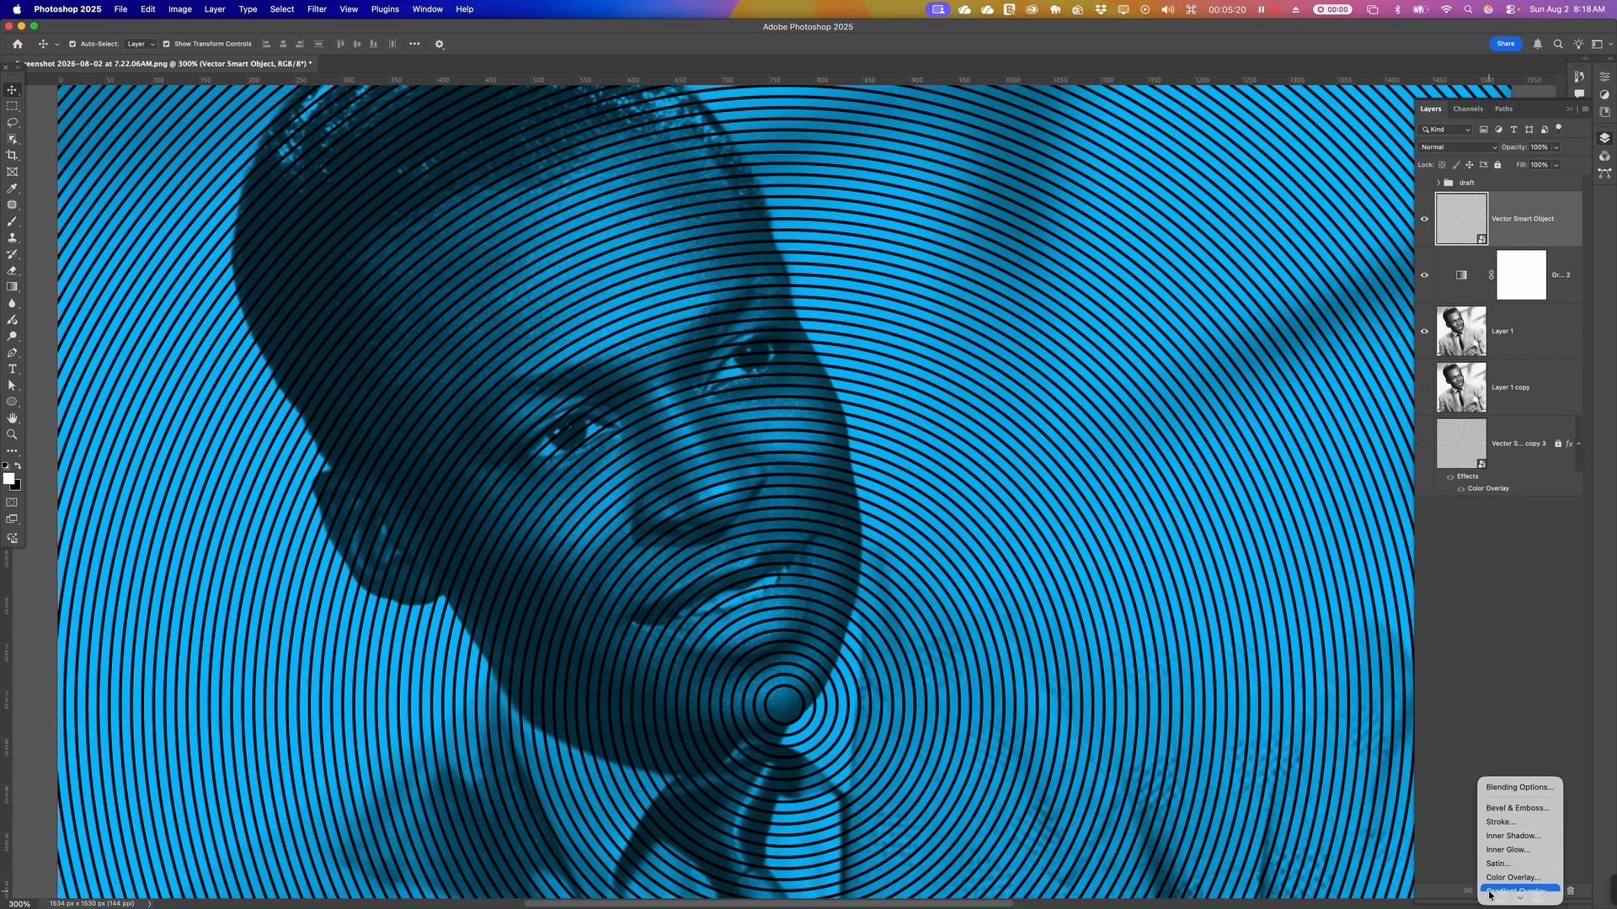
pyautogui.click(1511, 842)
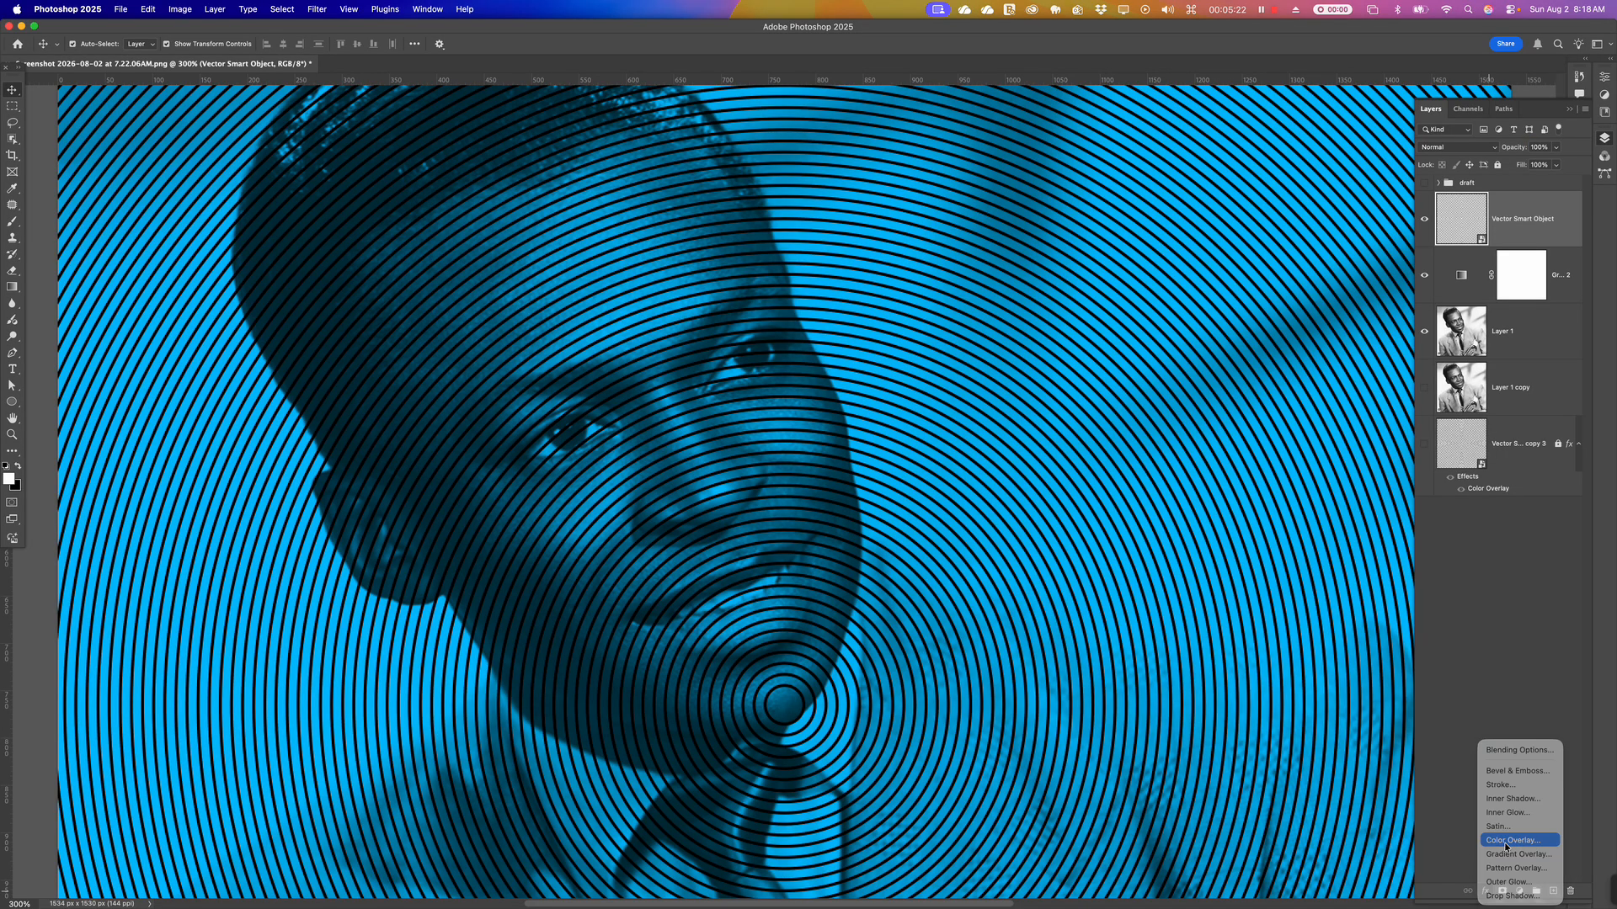
pyautogui.moveTo(297, 106); pyautogui.dragTo(922, 197)
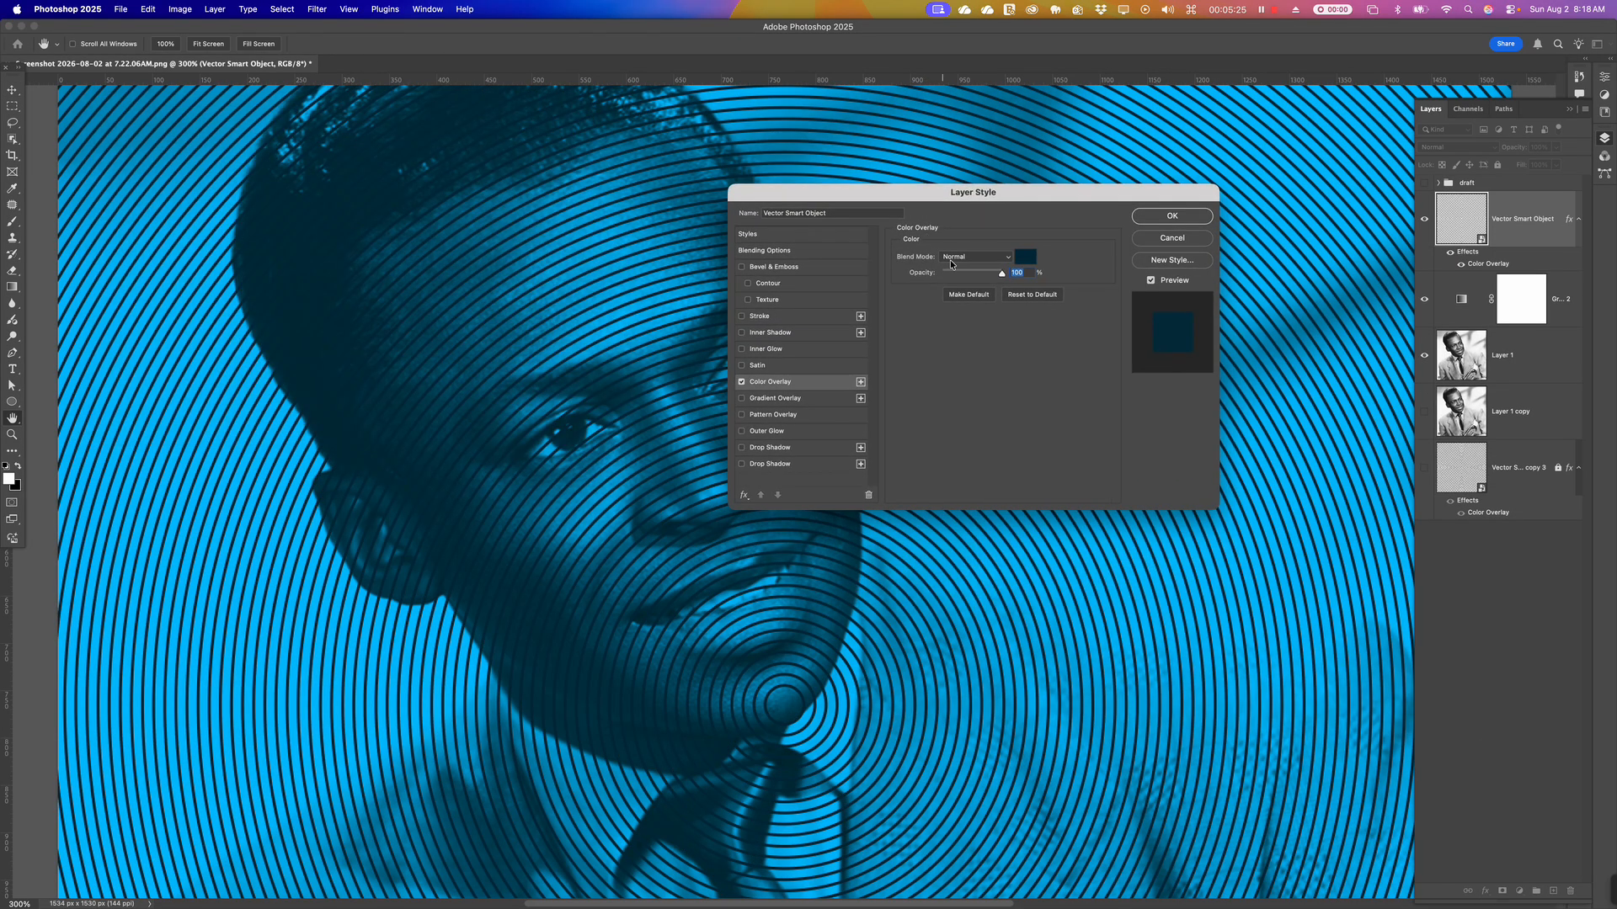
pyautogui.click(1025, 256)
pyautogui.moveTo(395, 86); pyautogui.dragTo(731, 98)
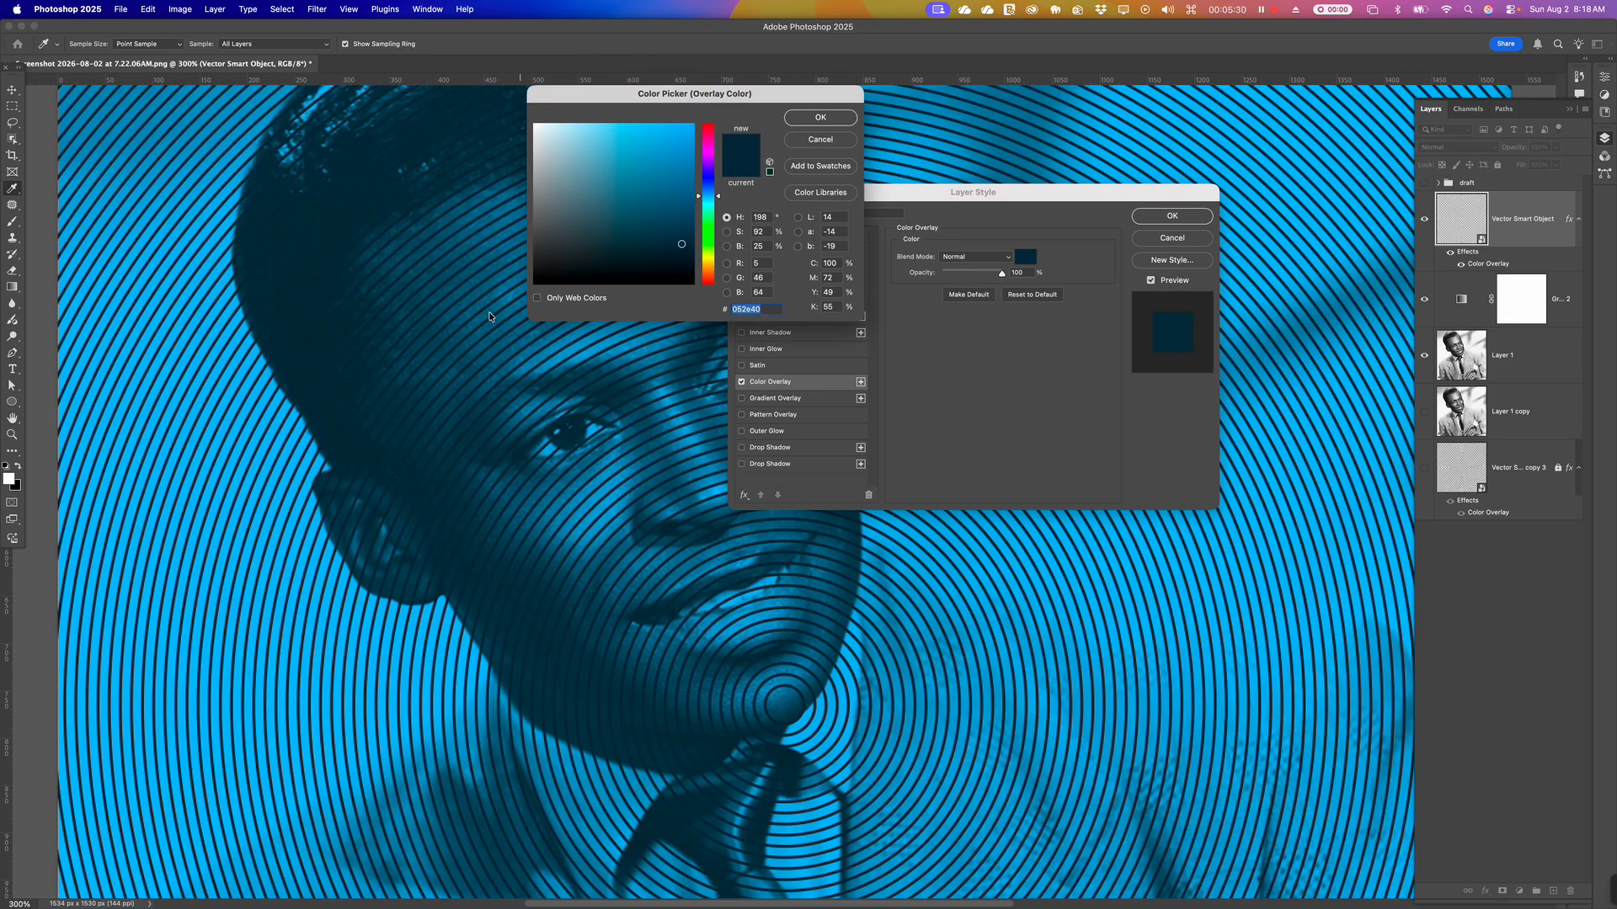
pyautogui.click(249, 239)
pyautogui.click(817, 121)
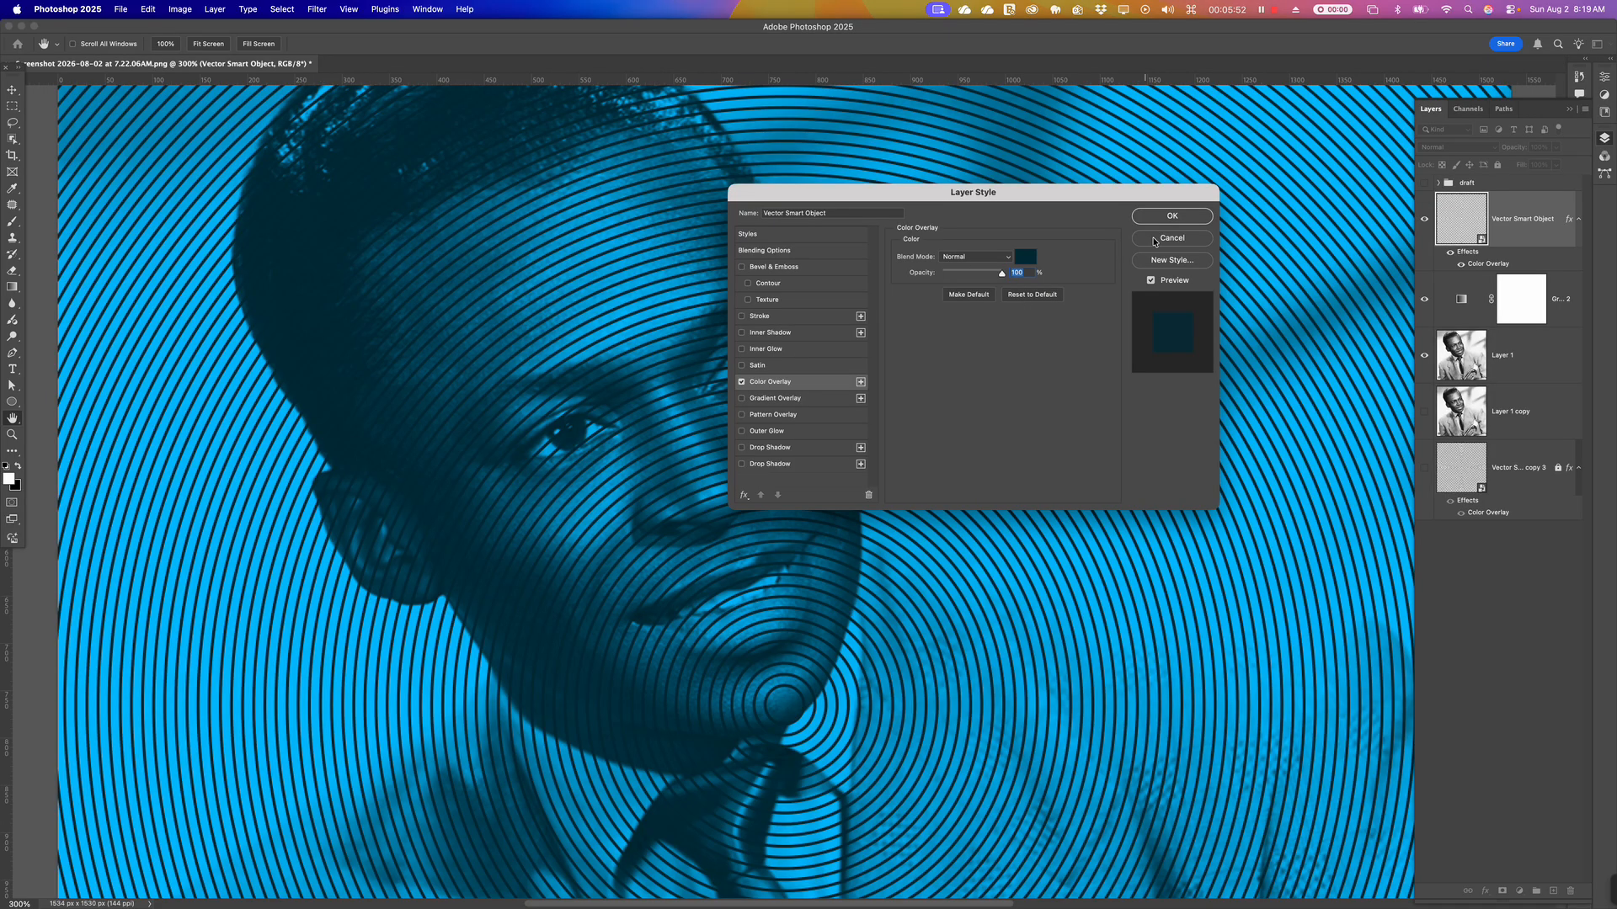
pyautogui.click(1171, 217)
# Examine the recolored rings on the whole portrait at 100% and on the face at 200% zoom
pyautogui.press('super+minus')
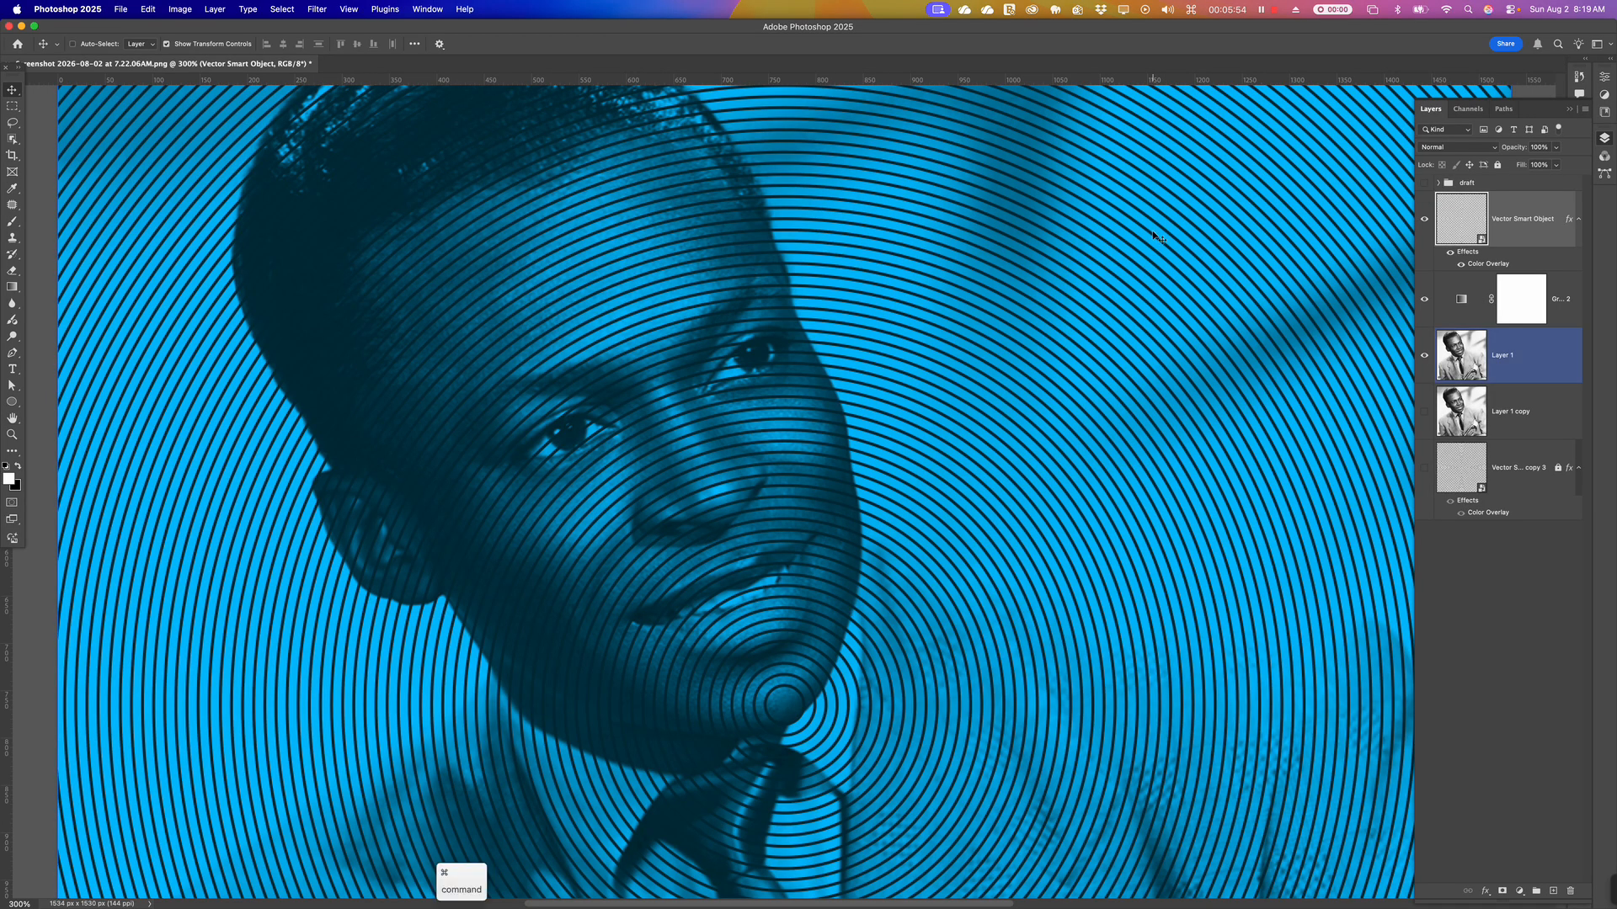
pyautogui.press('super+minus')
pyautogui.press('super+minus')
pyautogui.keyDown('super'); pyautogui.click(716, 547); pyautogui.keyUp('super')
pyautogui.press('space')
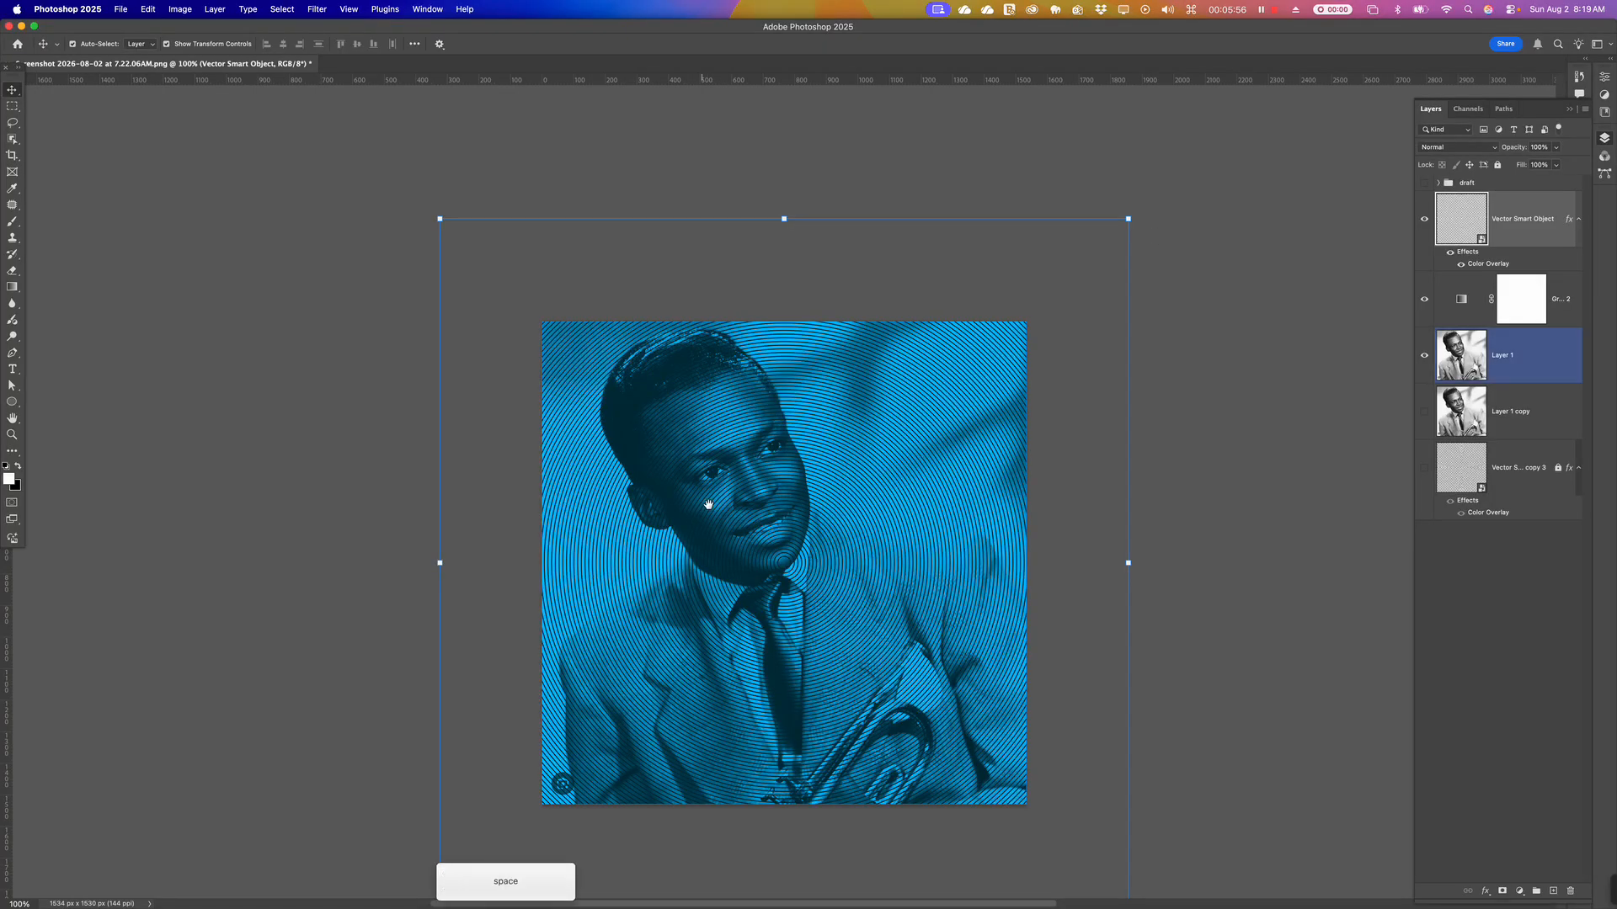
pyautogui.keyDown('super'); pyautogui.click(716, 546); pyautogui.keyUp('super')
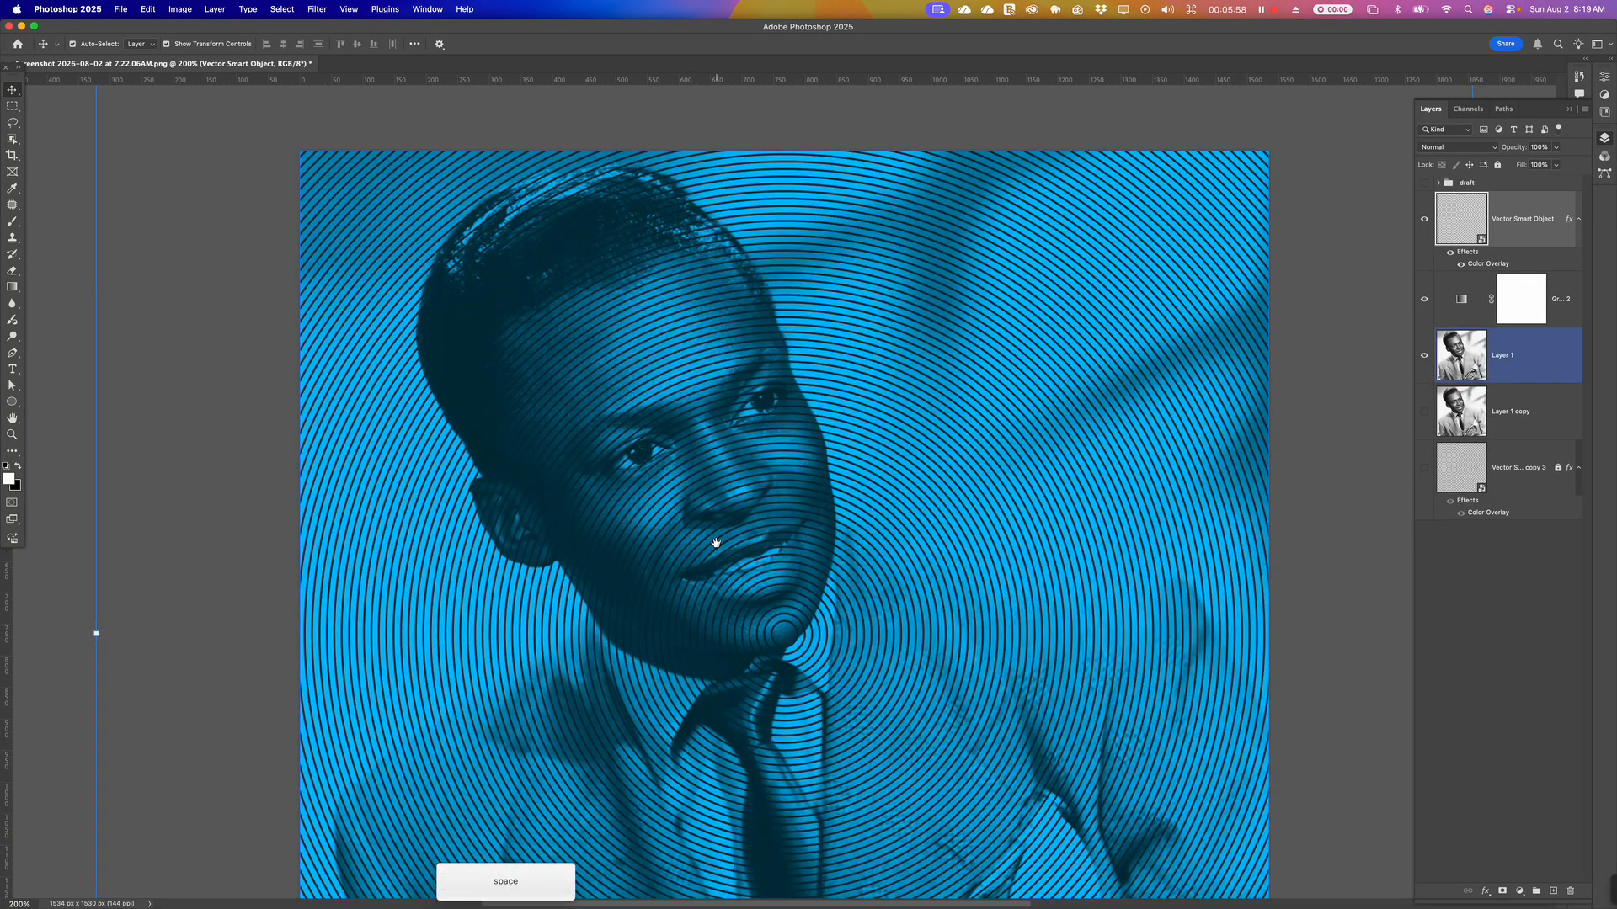
pyautogui.moveTo(722, 576); pyautogui.dragTo(615, 482)
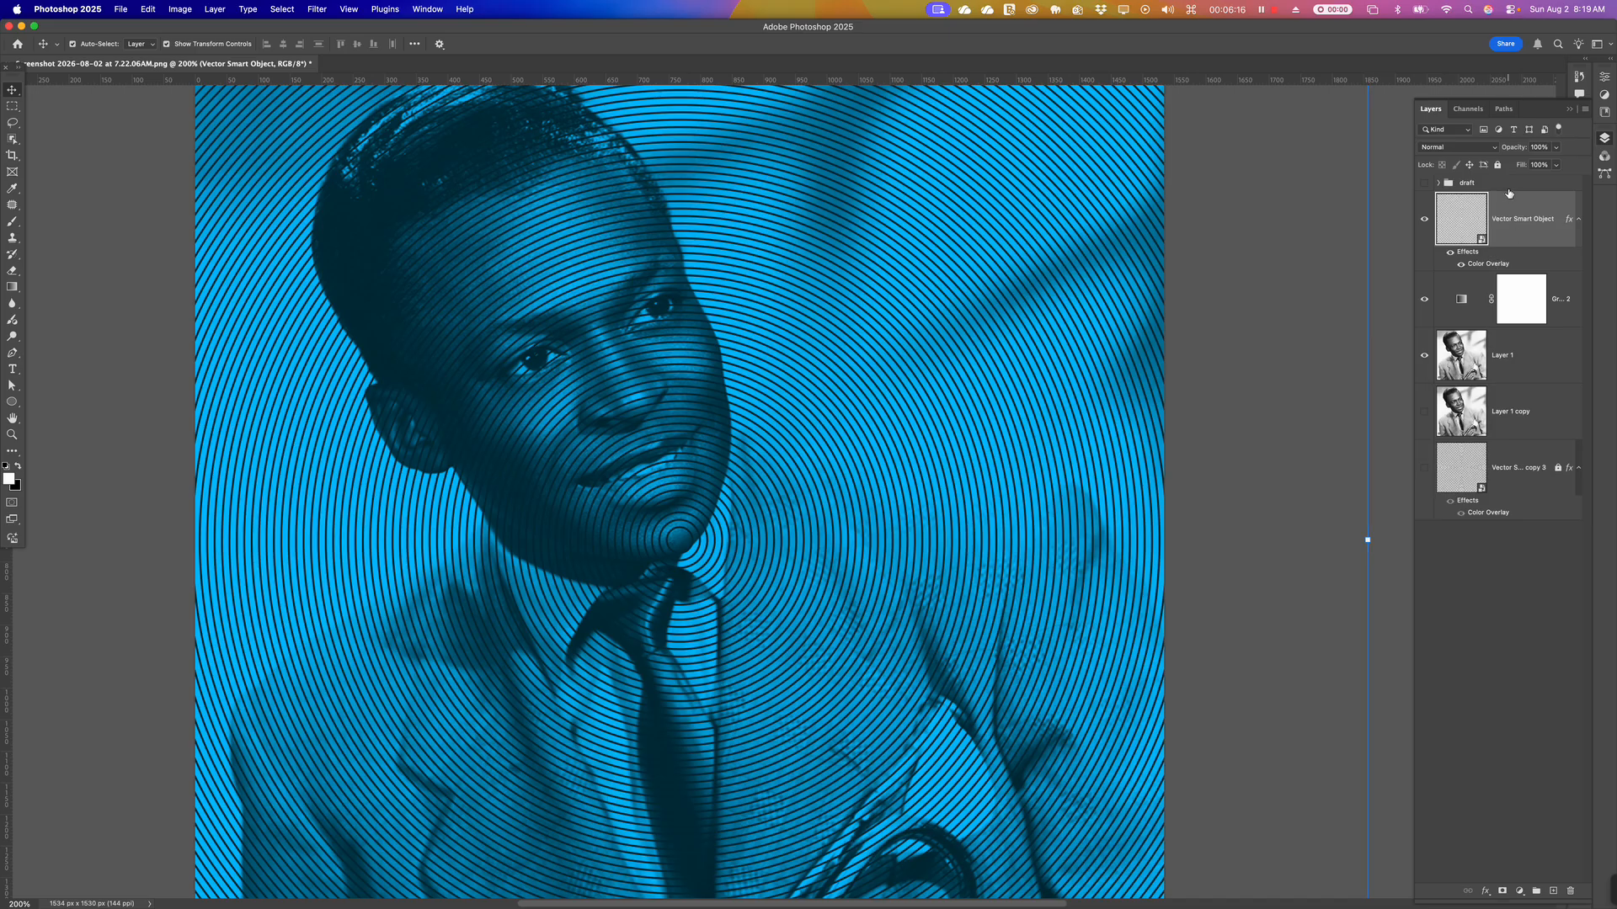
# Duplicate the rings Smart Object, hide the copy and place it below Layer 1 copy as a backup
pyautogui.press('alt')
pyautogui.moveTo(1509, 205); pyautogui.dragTo(1509, 189)
pyautogui.click(1424, 221)
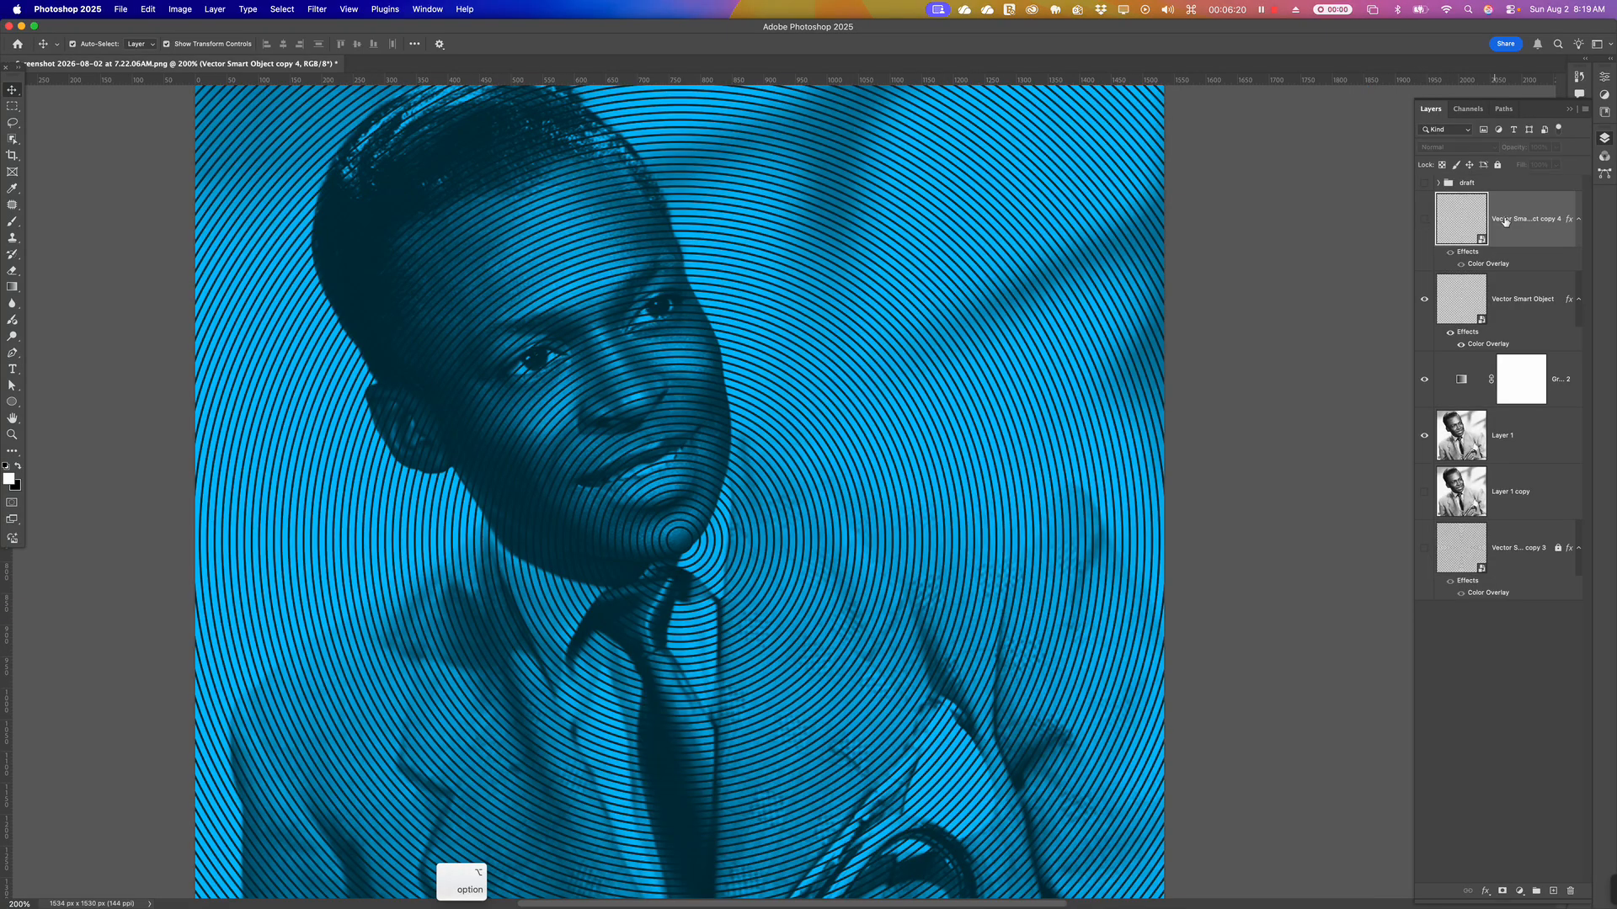
pyautogui.moveTo(1509, 215); pyautogui.dragTo(1519, 514)
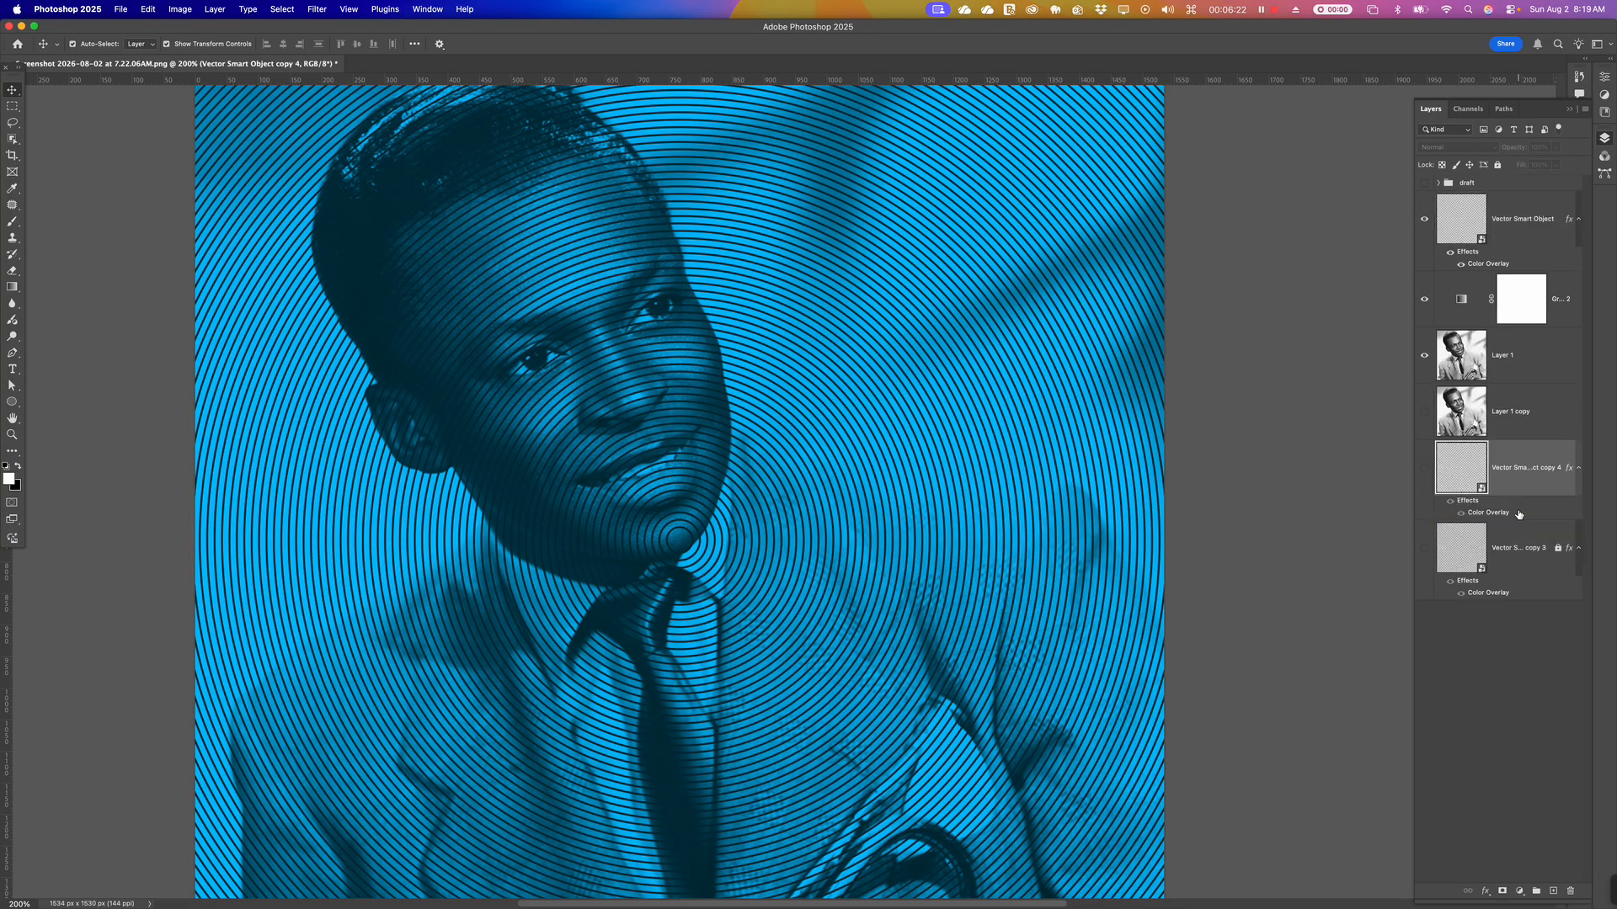
# Rasterize the layer style of the visible rings Smart Object
pyautogui.click(1490, 219)
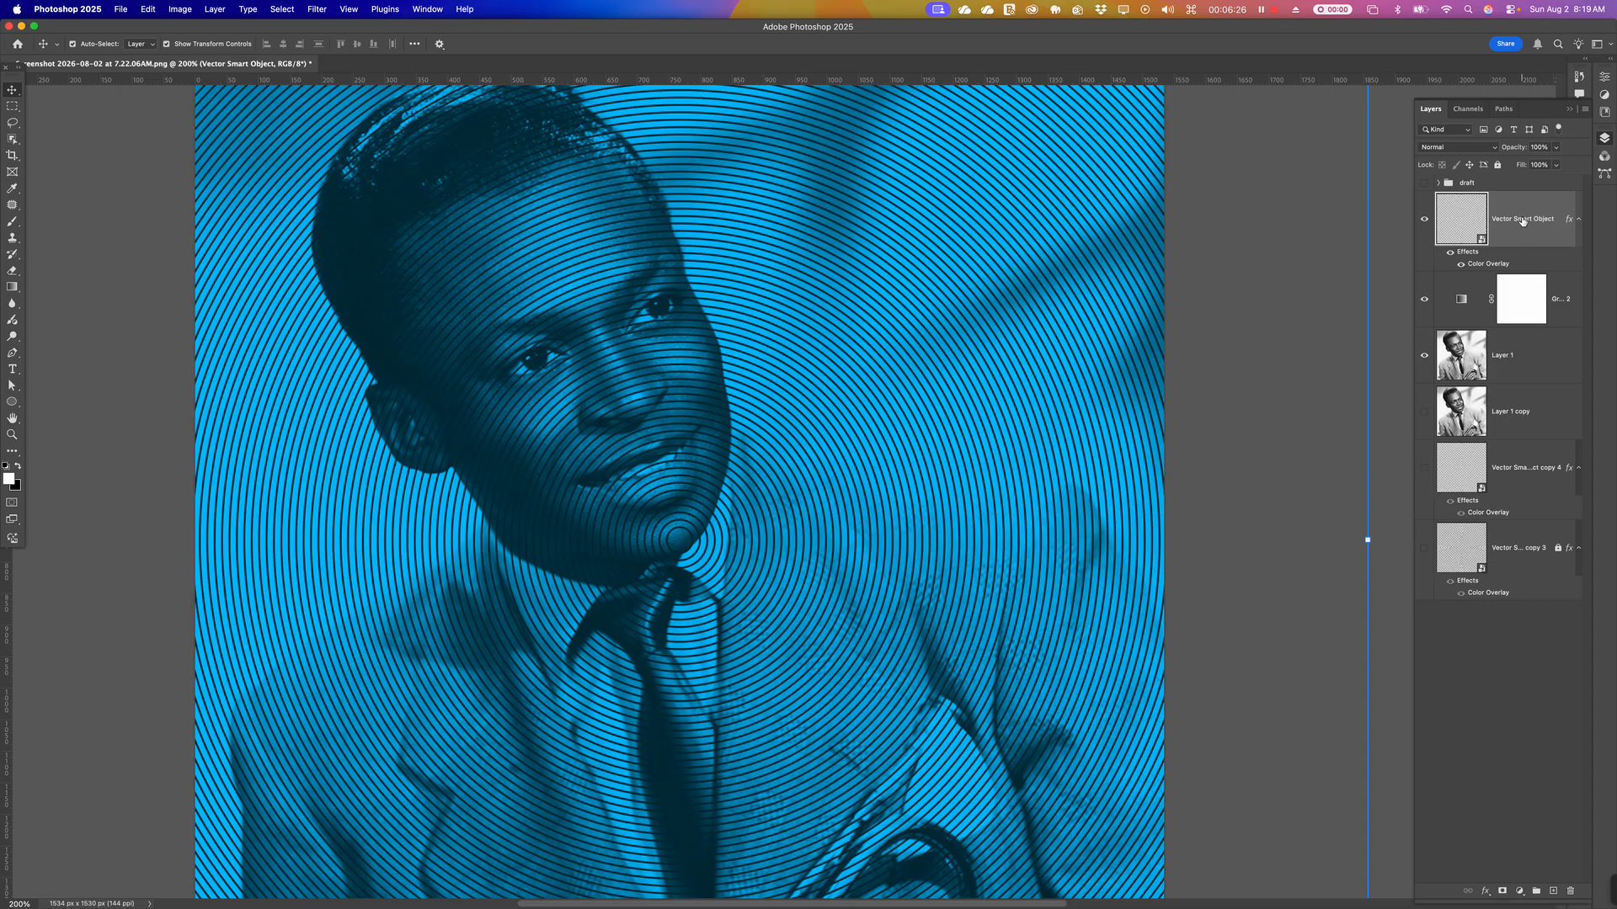
pyautogui.rightClick(1522, 221)
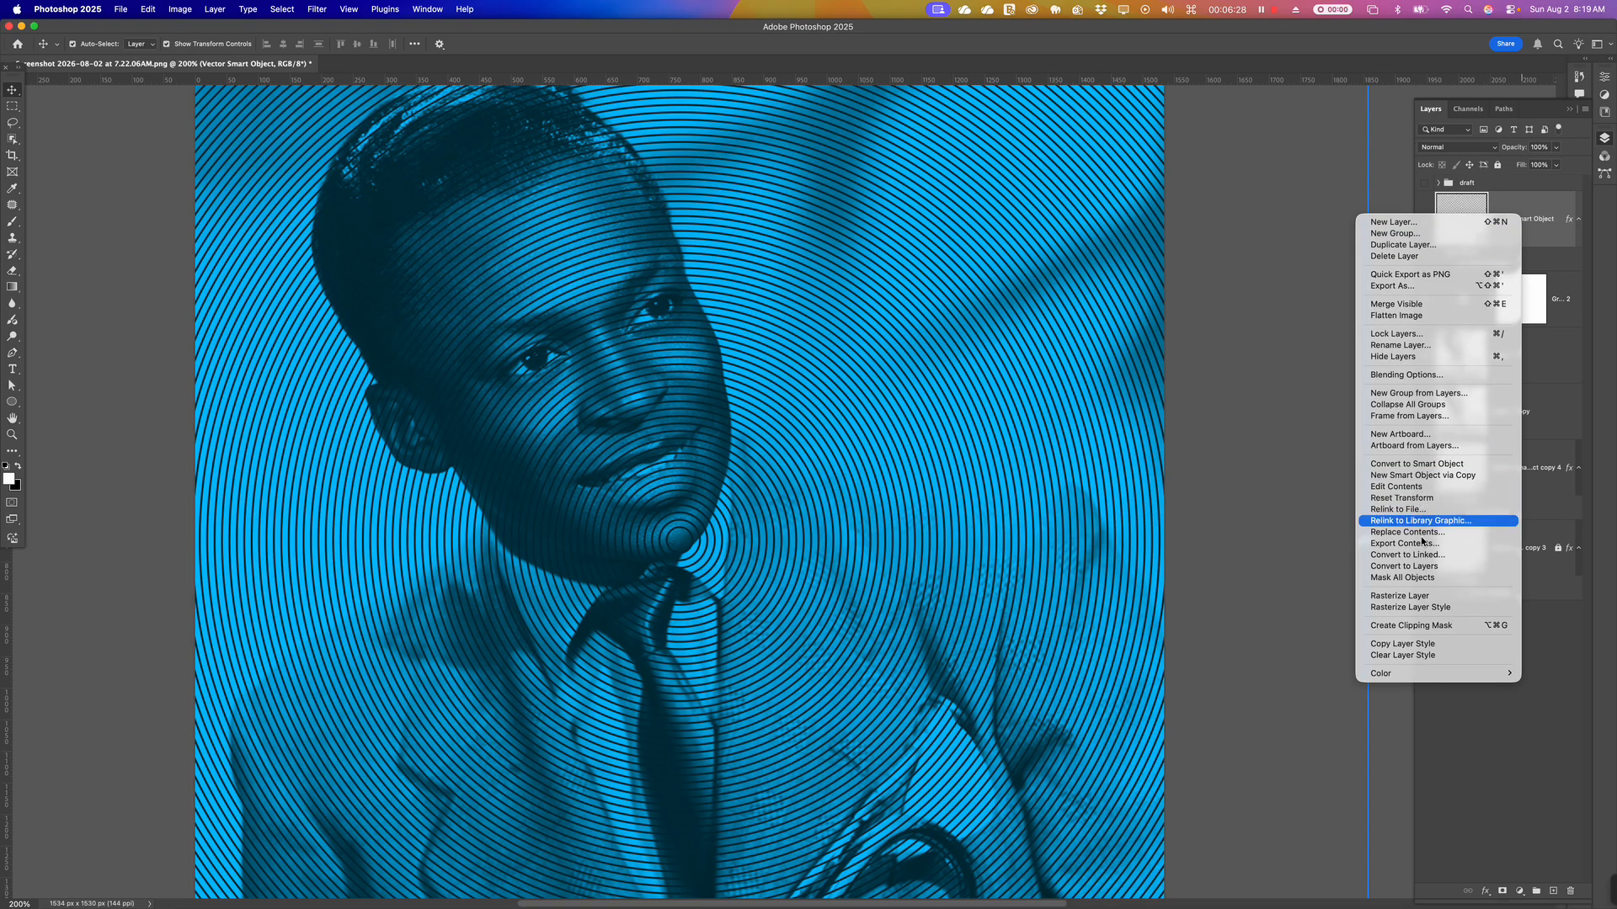
pyautogui.click(1430, 608)
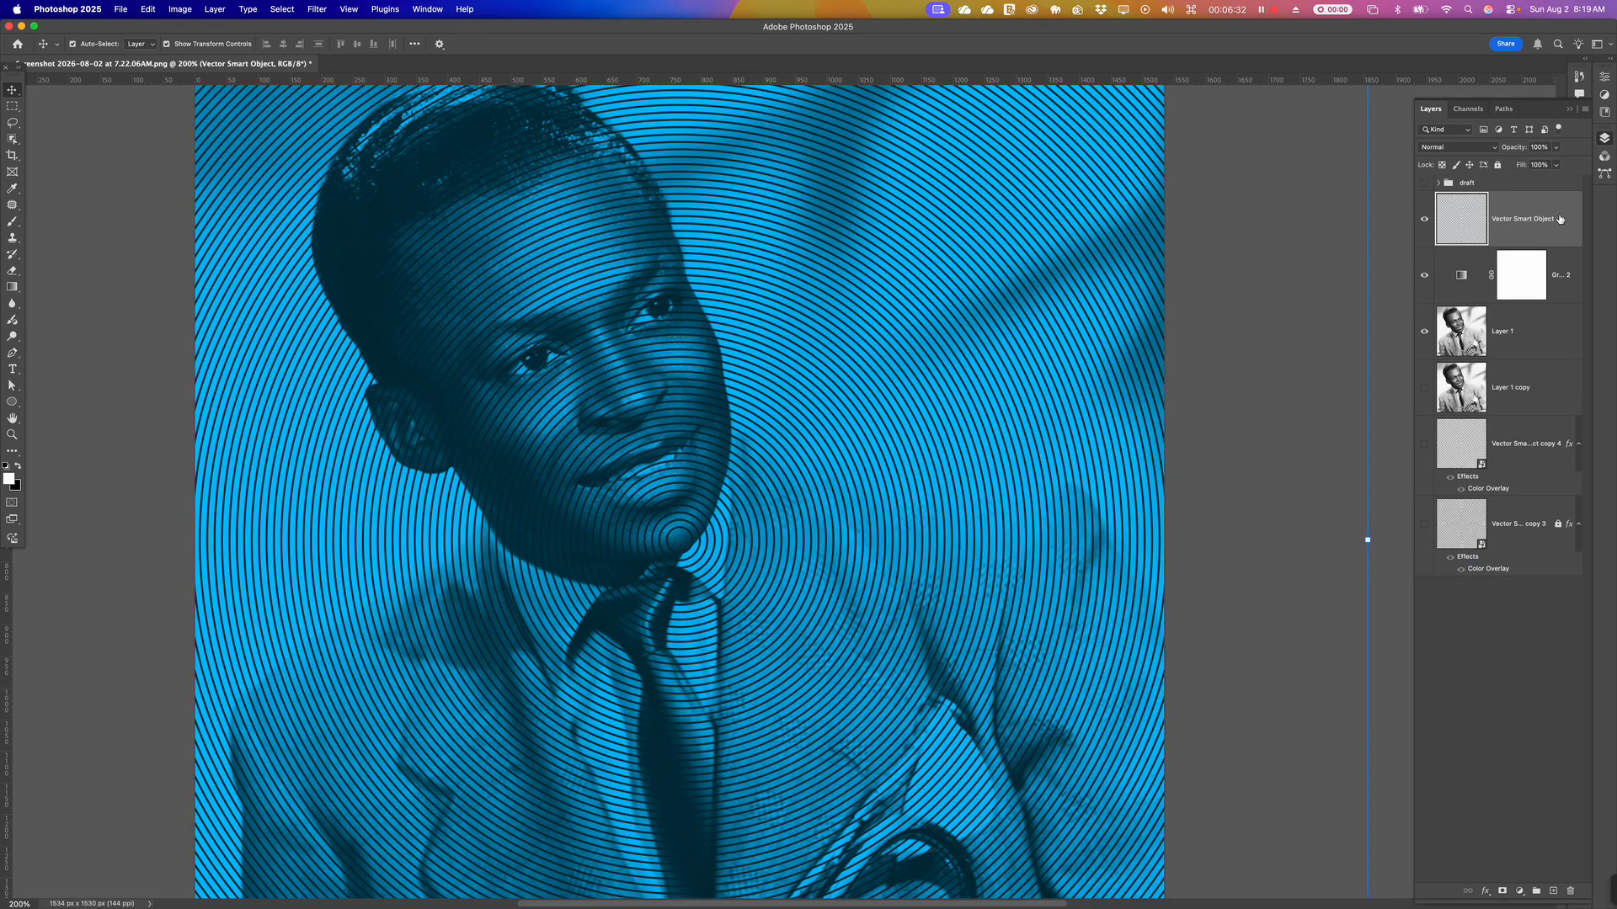
pyautogui.rightClick(1521, 217)
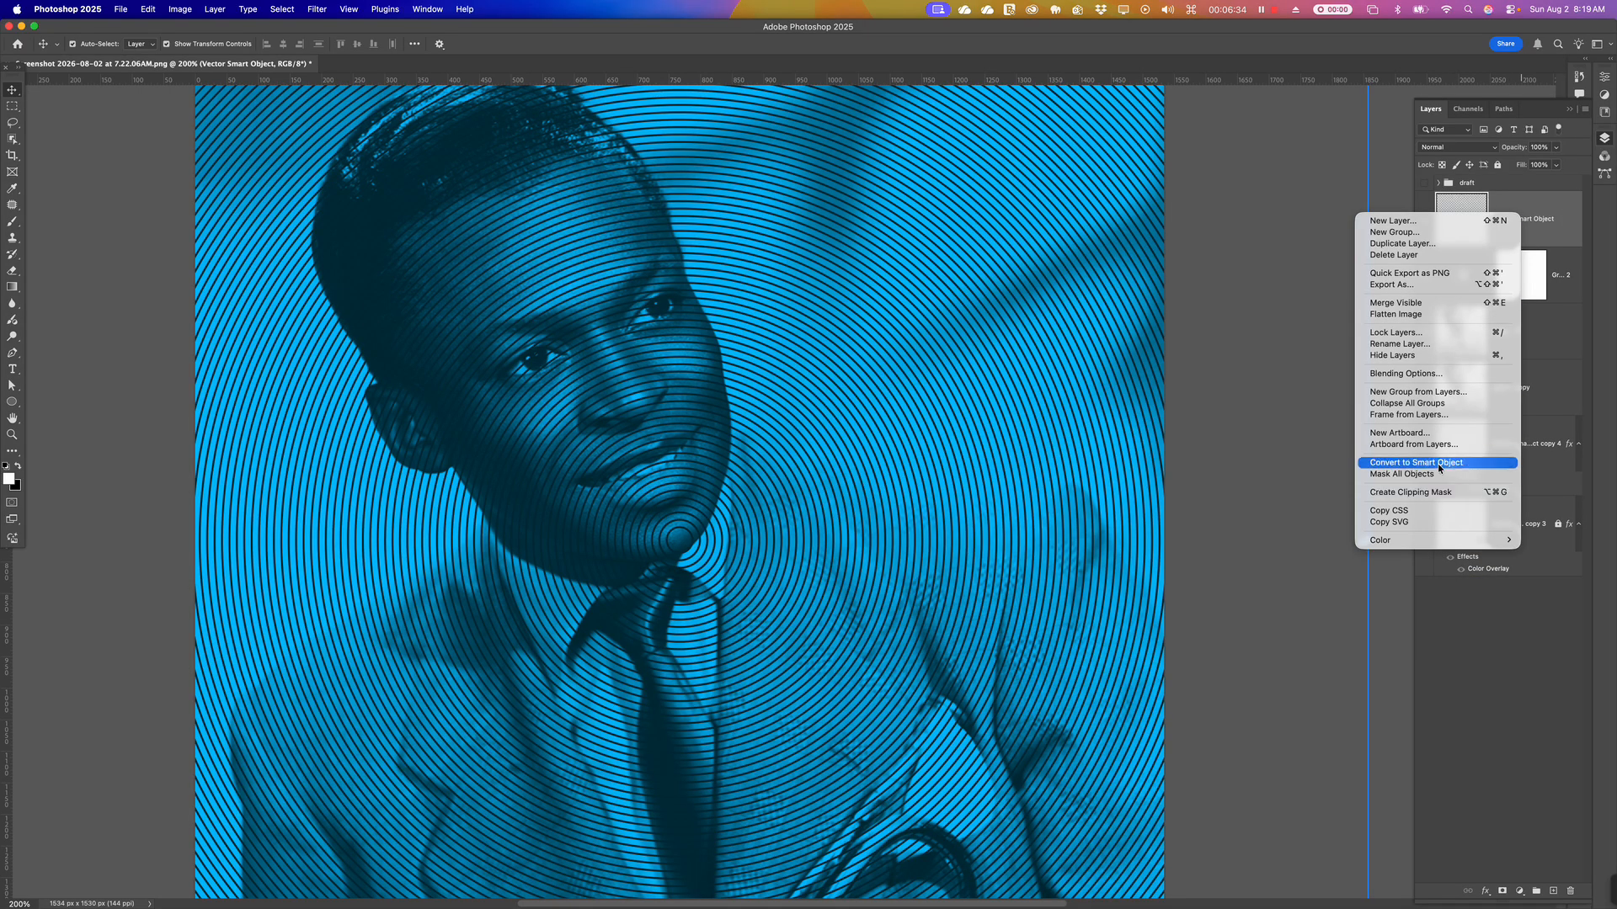
pyautogui.click(1510, 657)
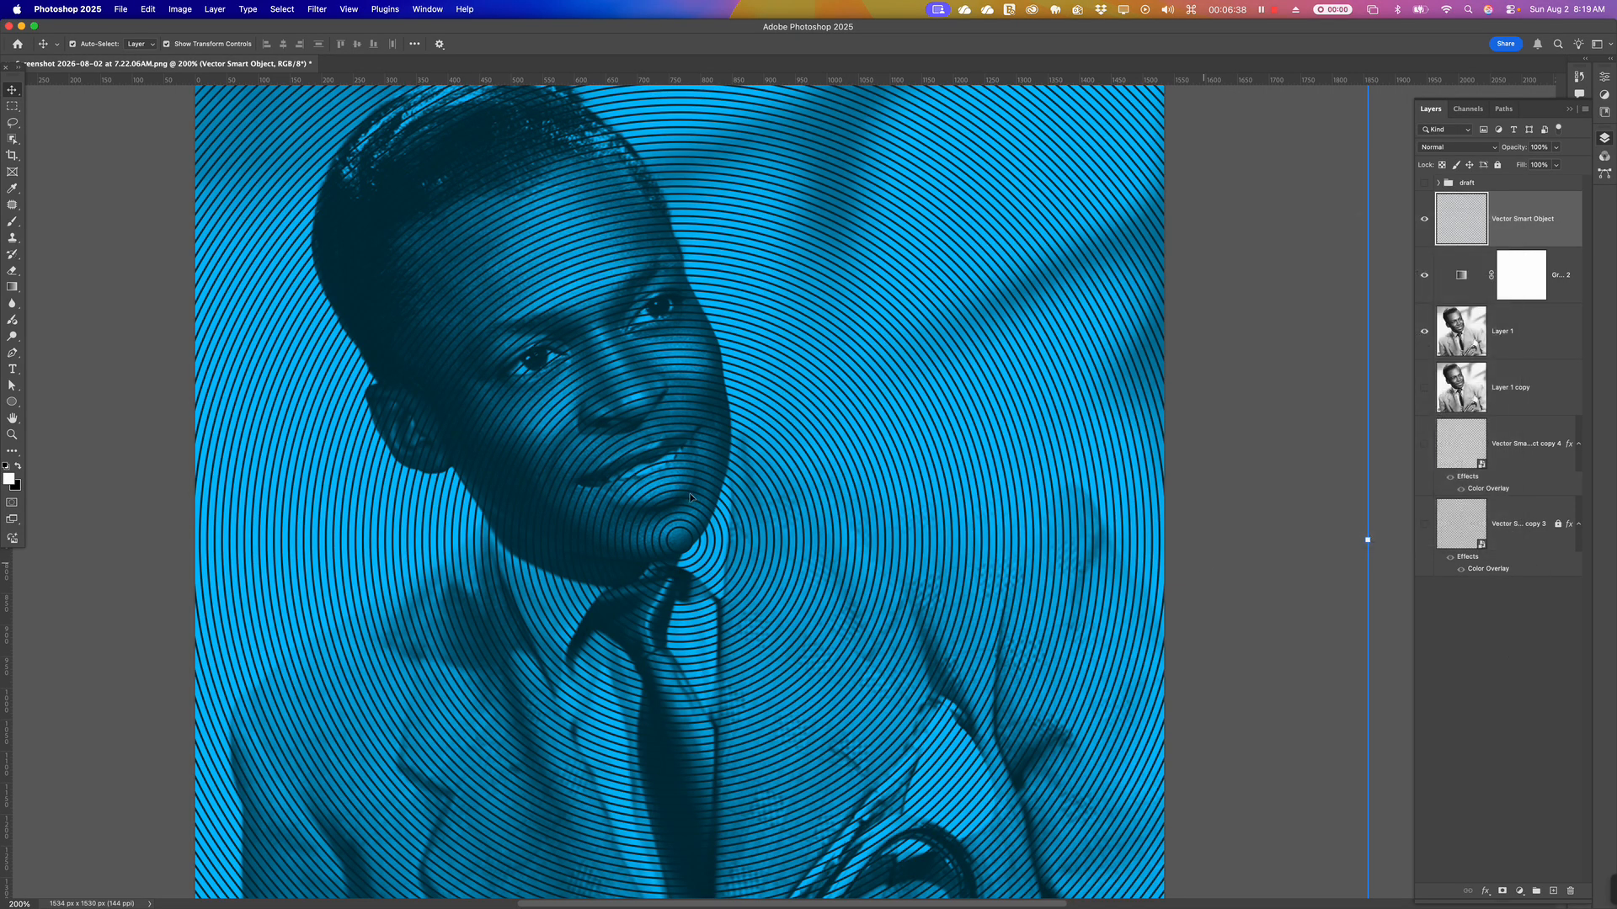
# Soften the rasterized rings with a Gaussian Blur of 1.0 pixel radius
pyautogui.keyDown('super'); pyautogui.click(714, 197); pyautogui.keyUp('super')
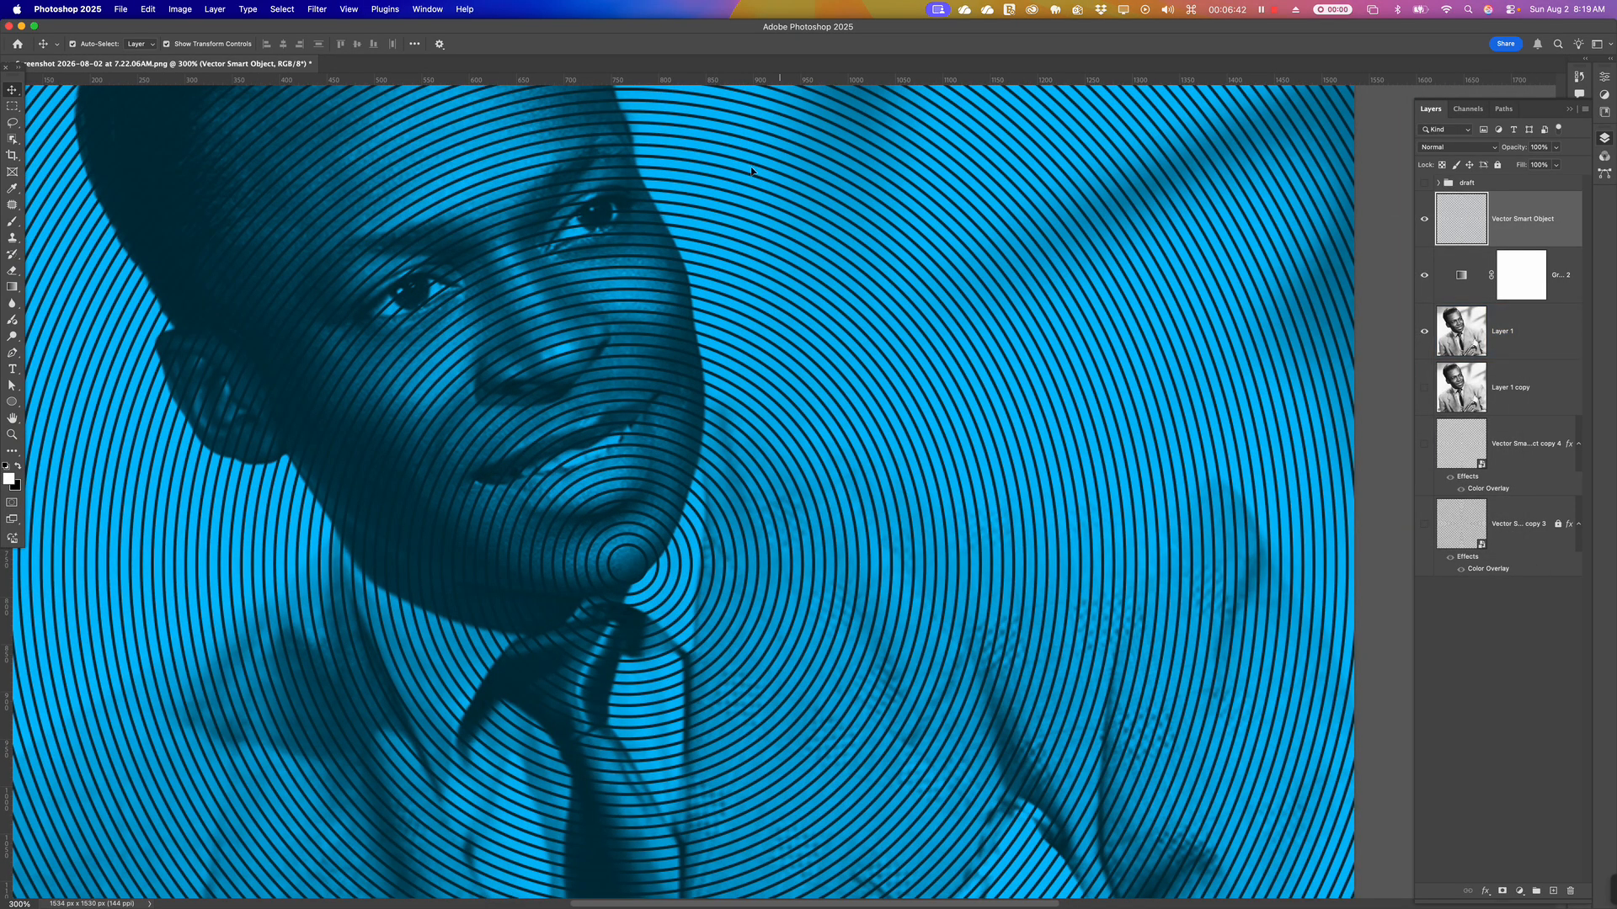
pyautogui.click(184, 14)
pyautogui.moveTo(320, 11)
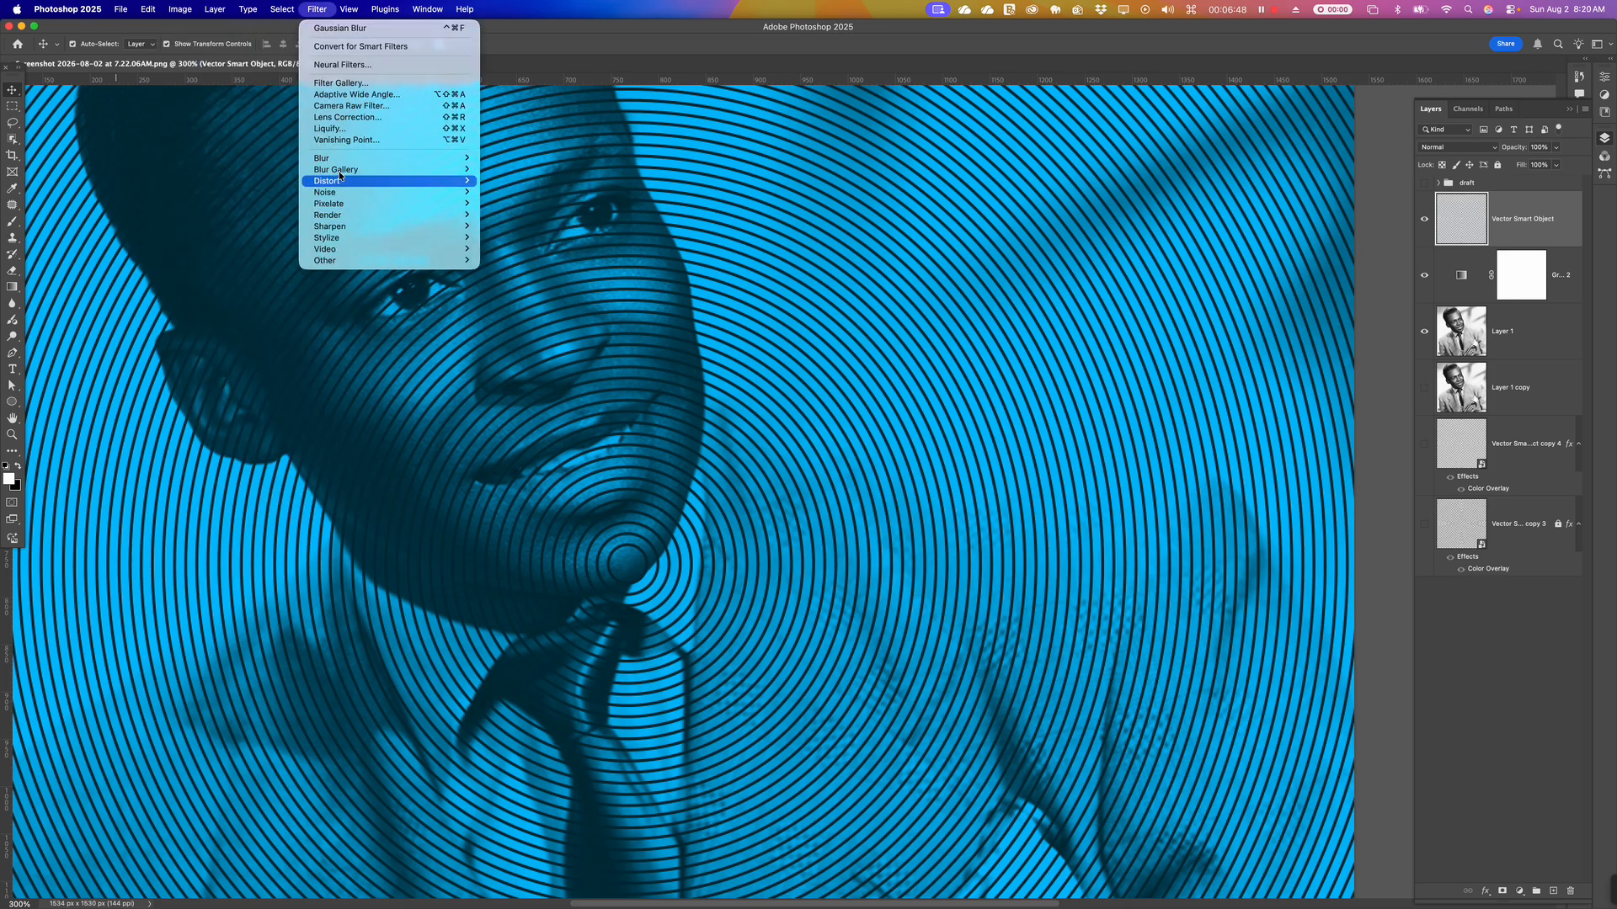
pyautogui.moveTo(343, 166)
pyautogui.click(515, 208)
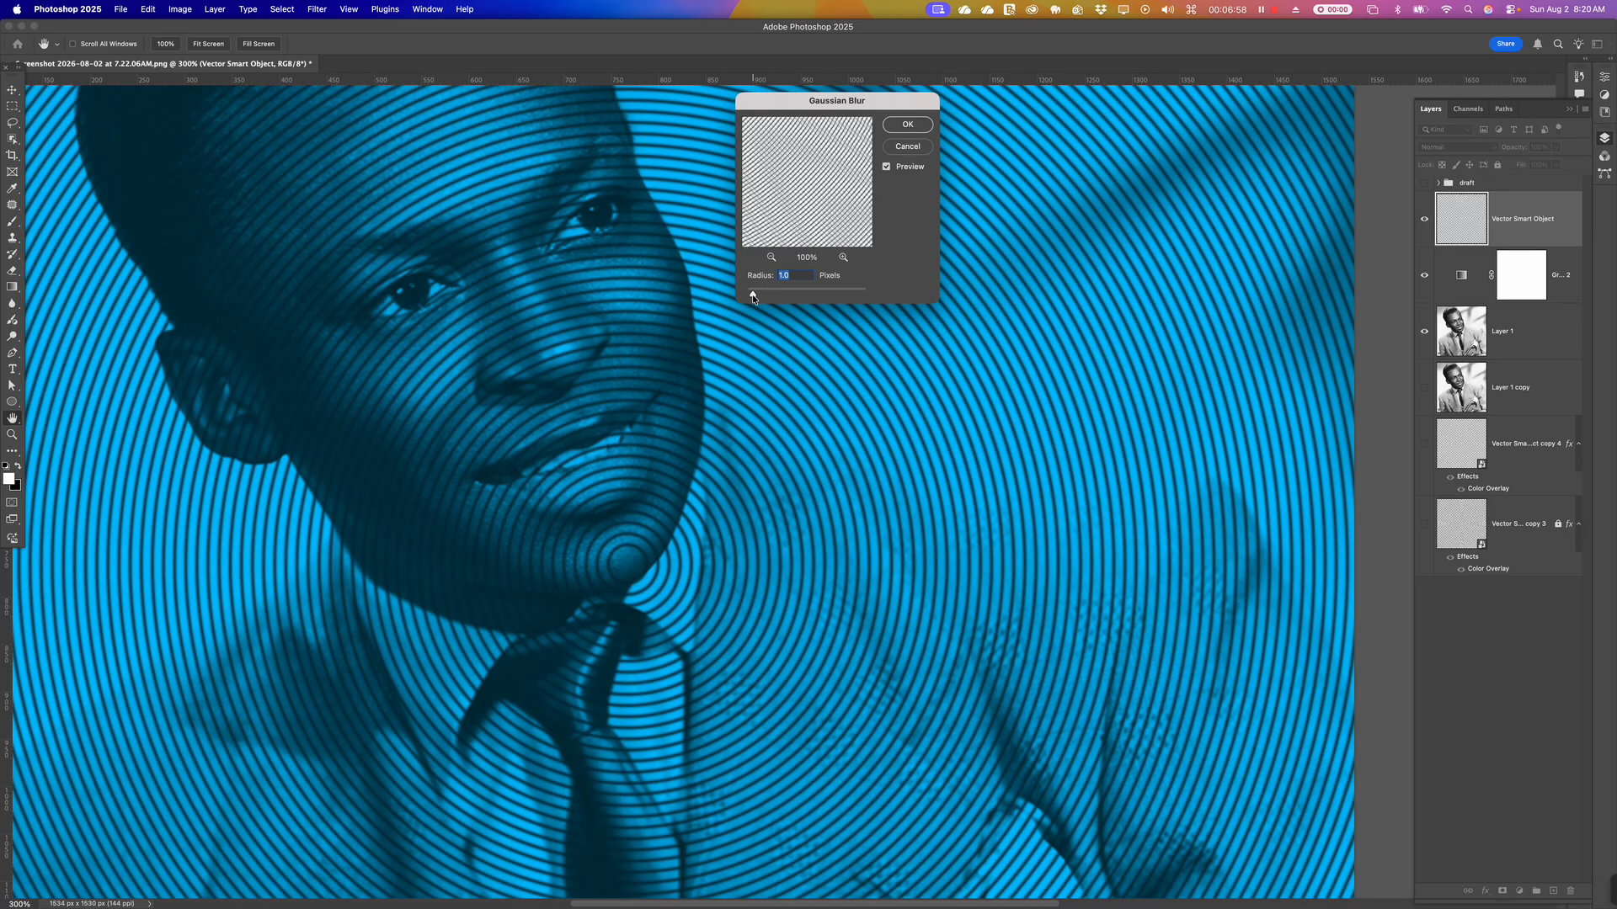
pyautogui.click(908, 124)
# Set the blurred rings layer's blend mode to Overlay
pyautogui.press('cmd+0')
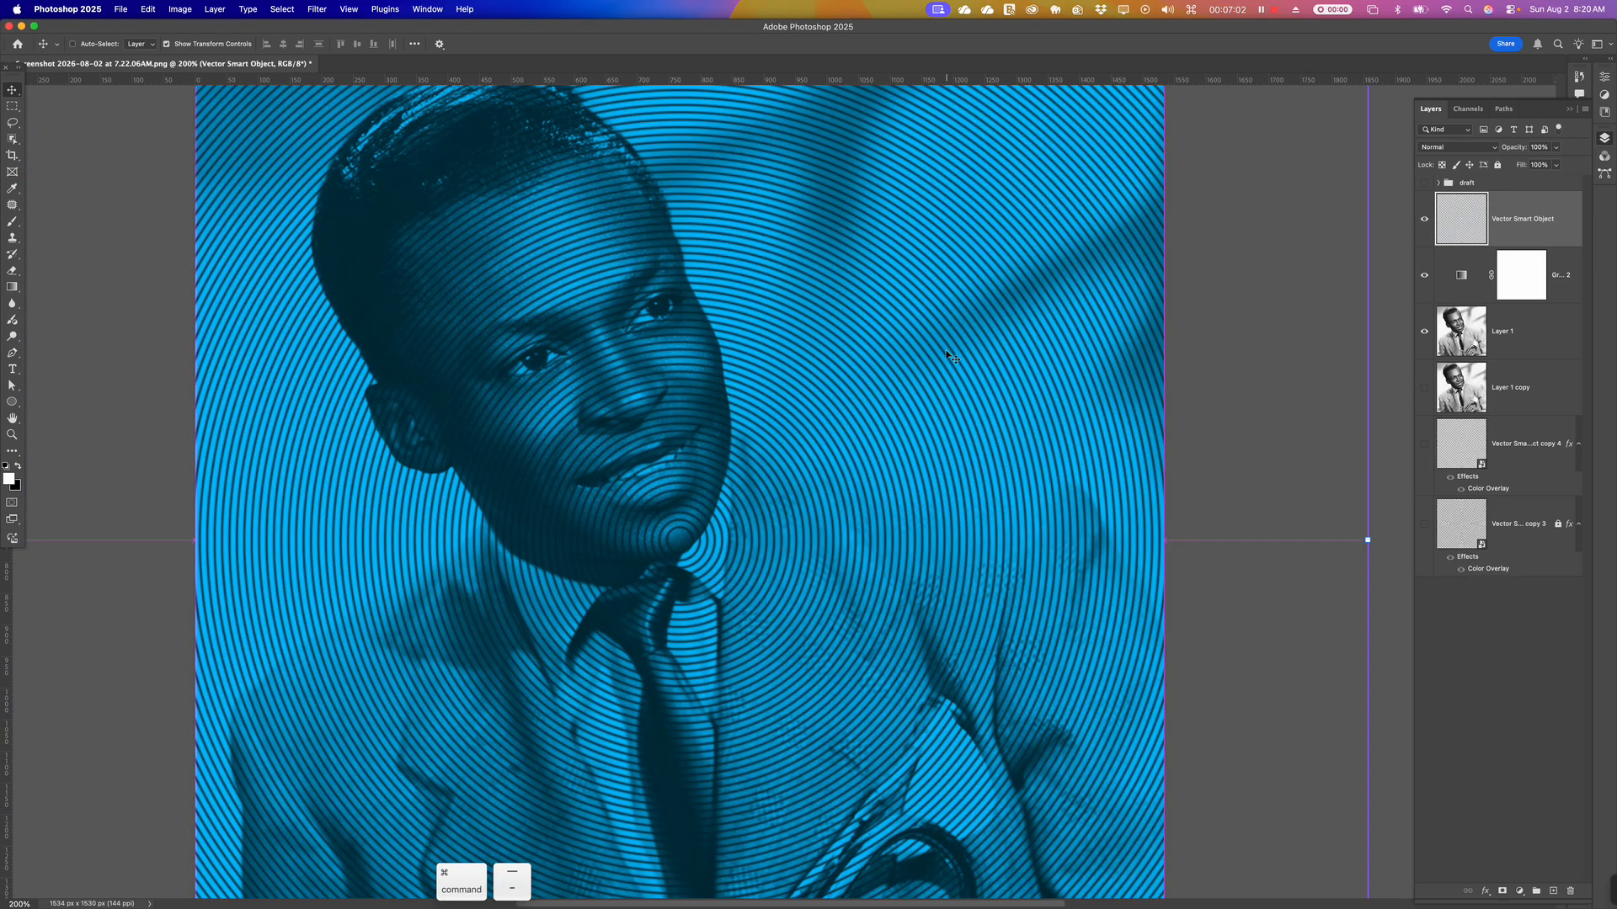
pyautogui.press('cmd+1')
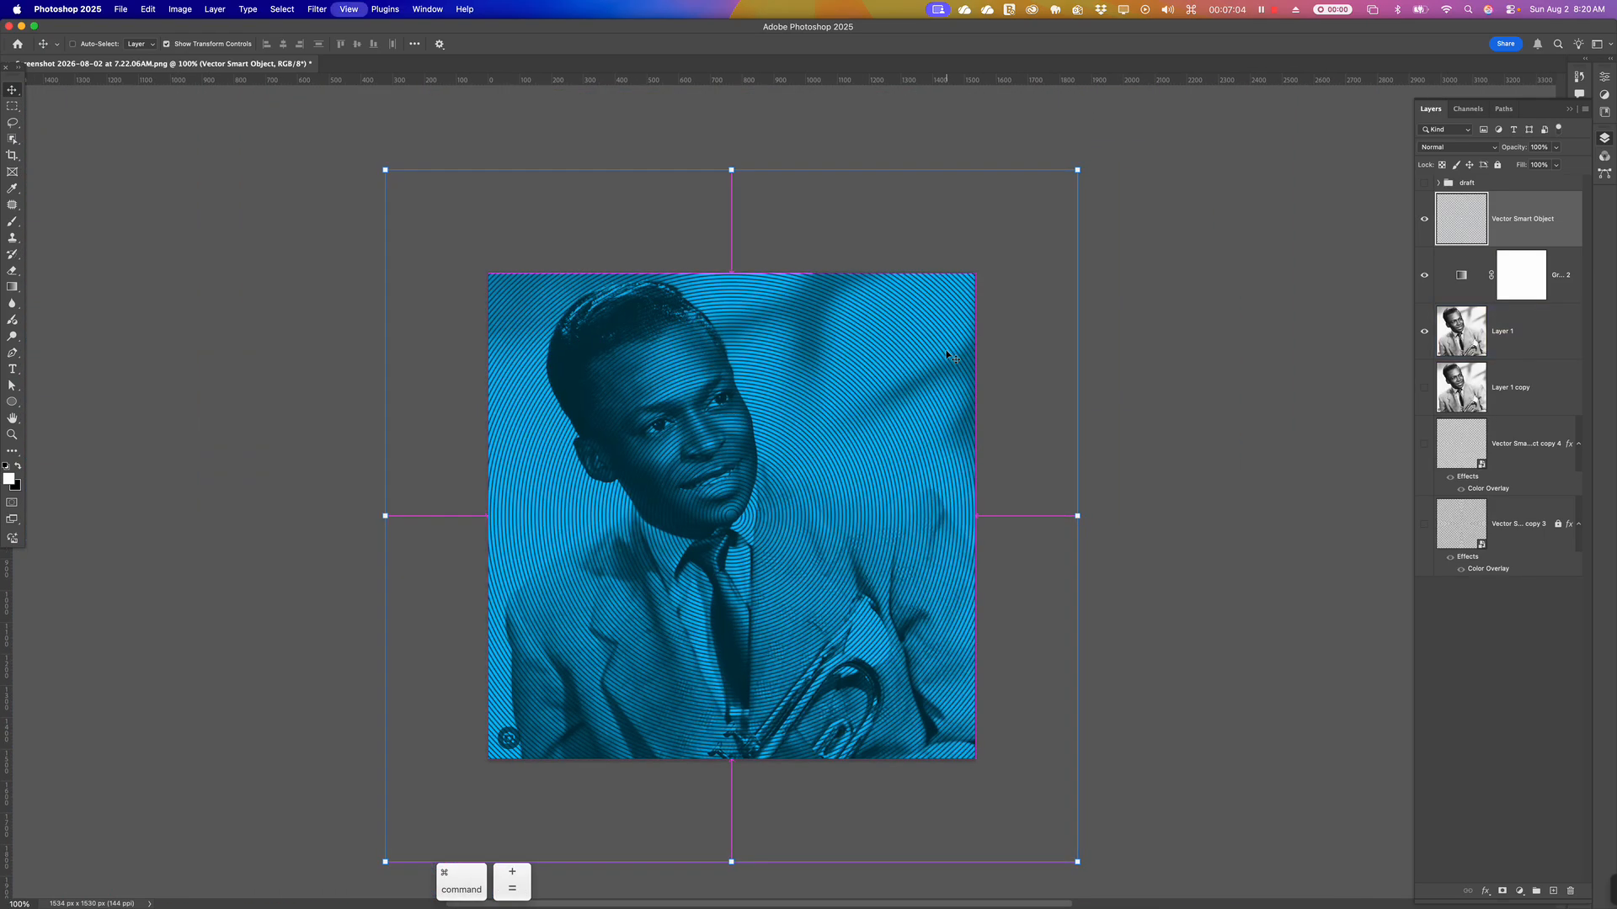
pyautogui.press('cmd+=')
pyautogui.moveTo(839, 443); pyautogui.dragTo(824, 407)
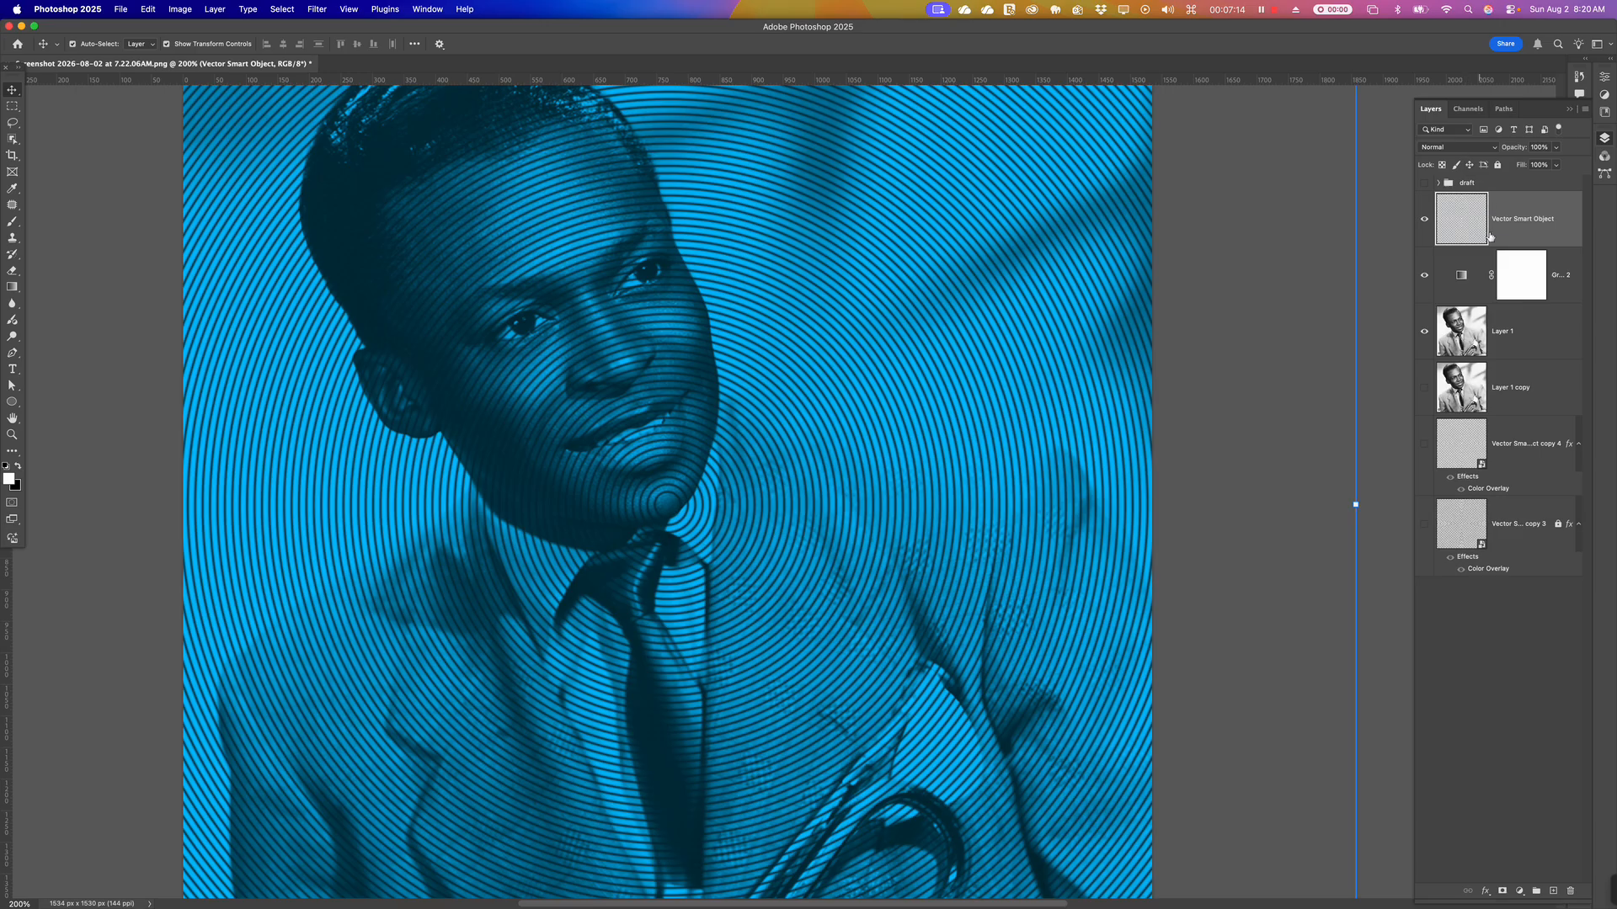
pyautogui.click(1494, 300)
pyautogui.click(1484, 239)
pyautogui.click(1495, 150)
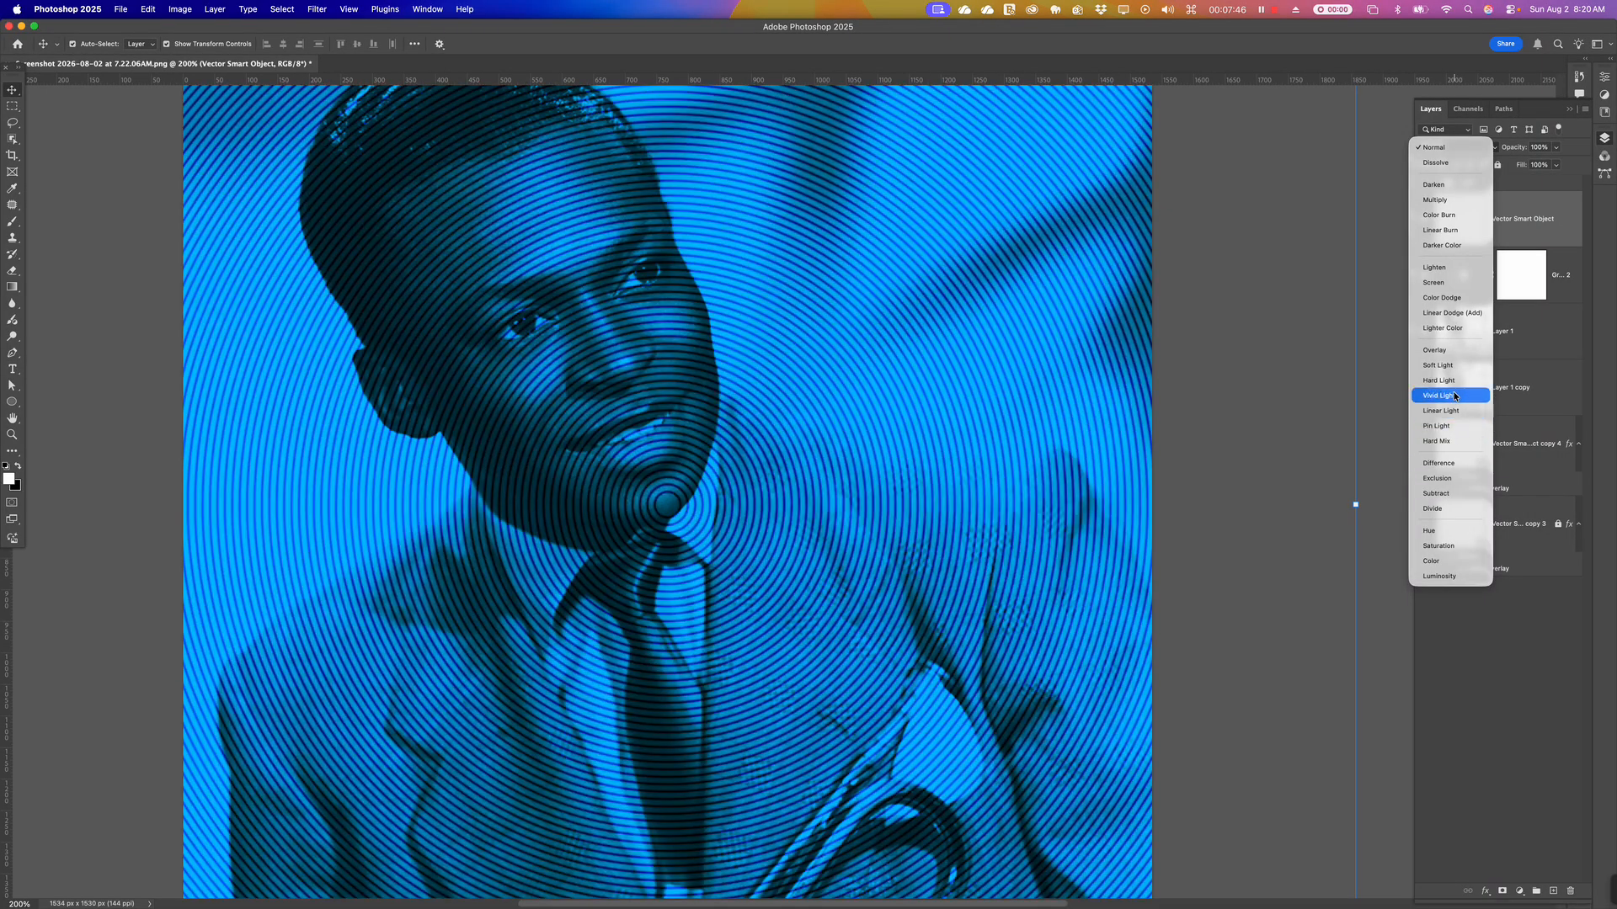
pyautogui.click(1451, 351)
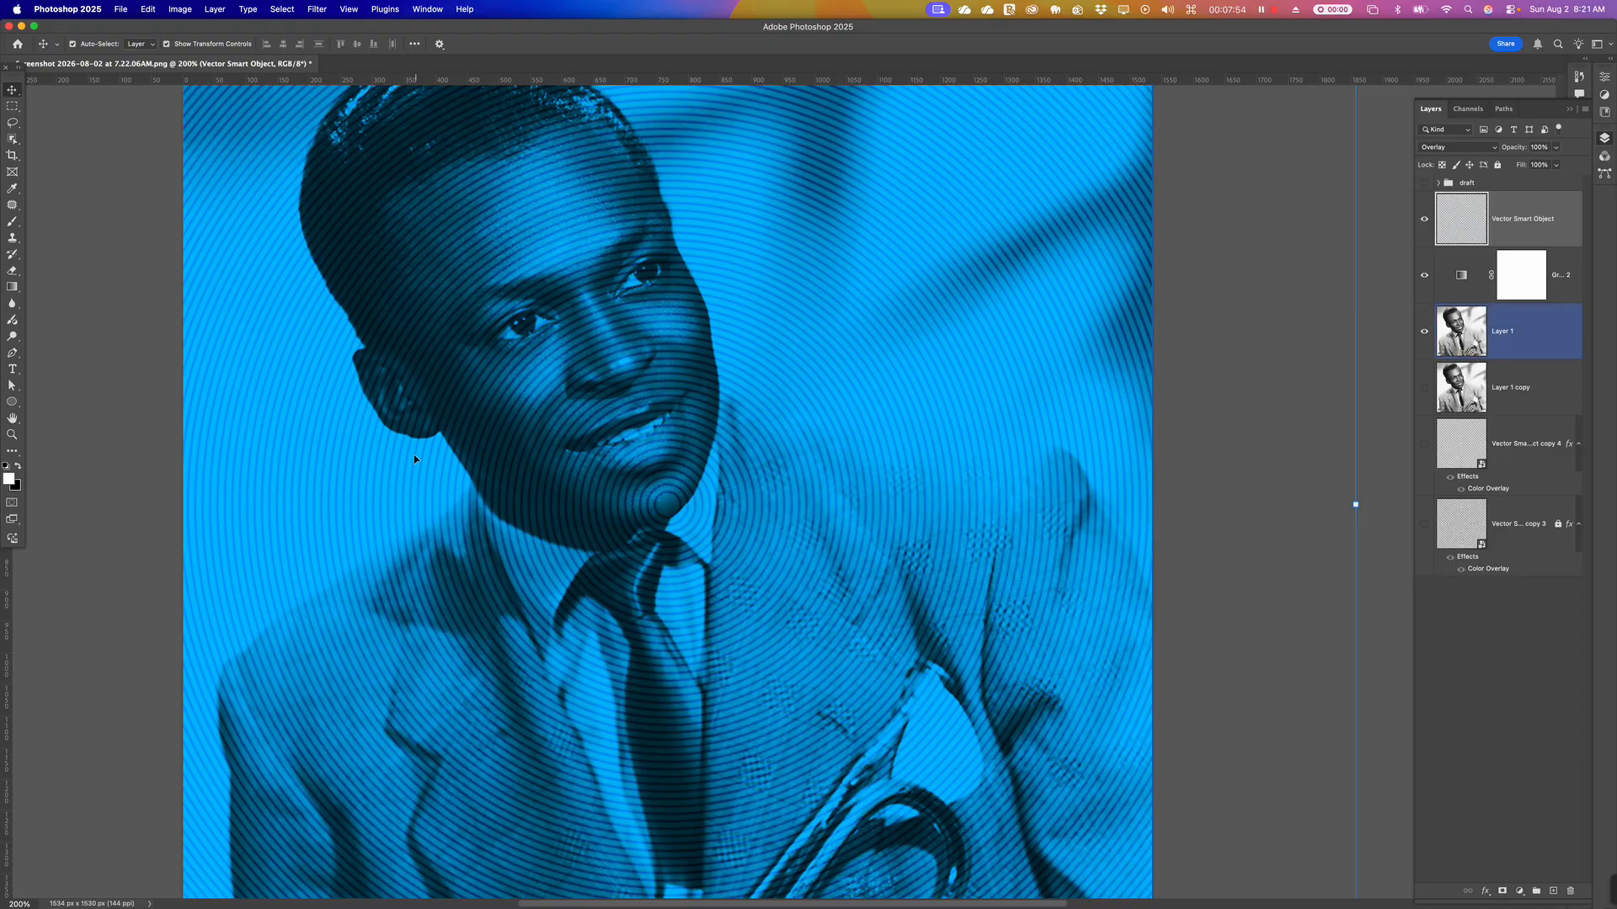
# Add a white layer mask to the rings layer
pyautogui.press('space')
pyautogui.moveTo(602, 350); pyautogui.dragTo(617, 363)
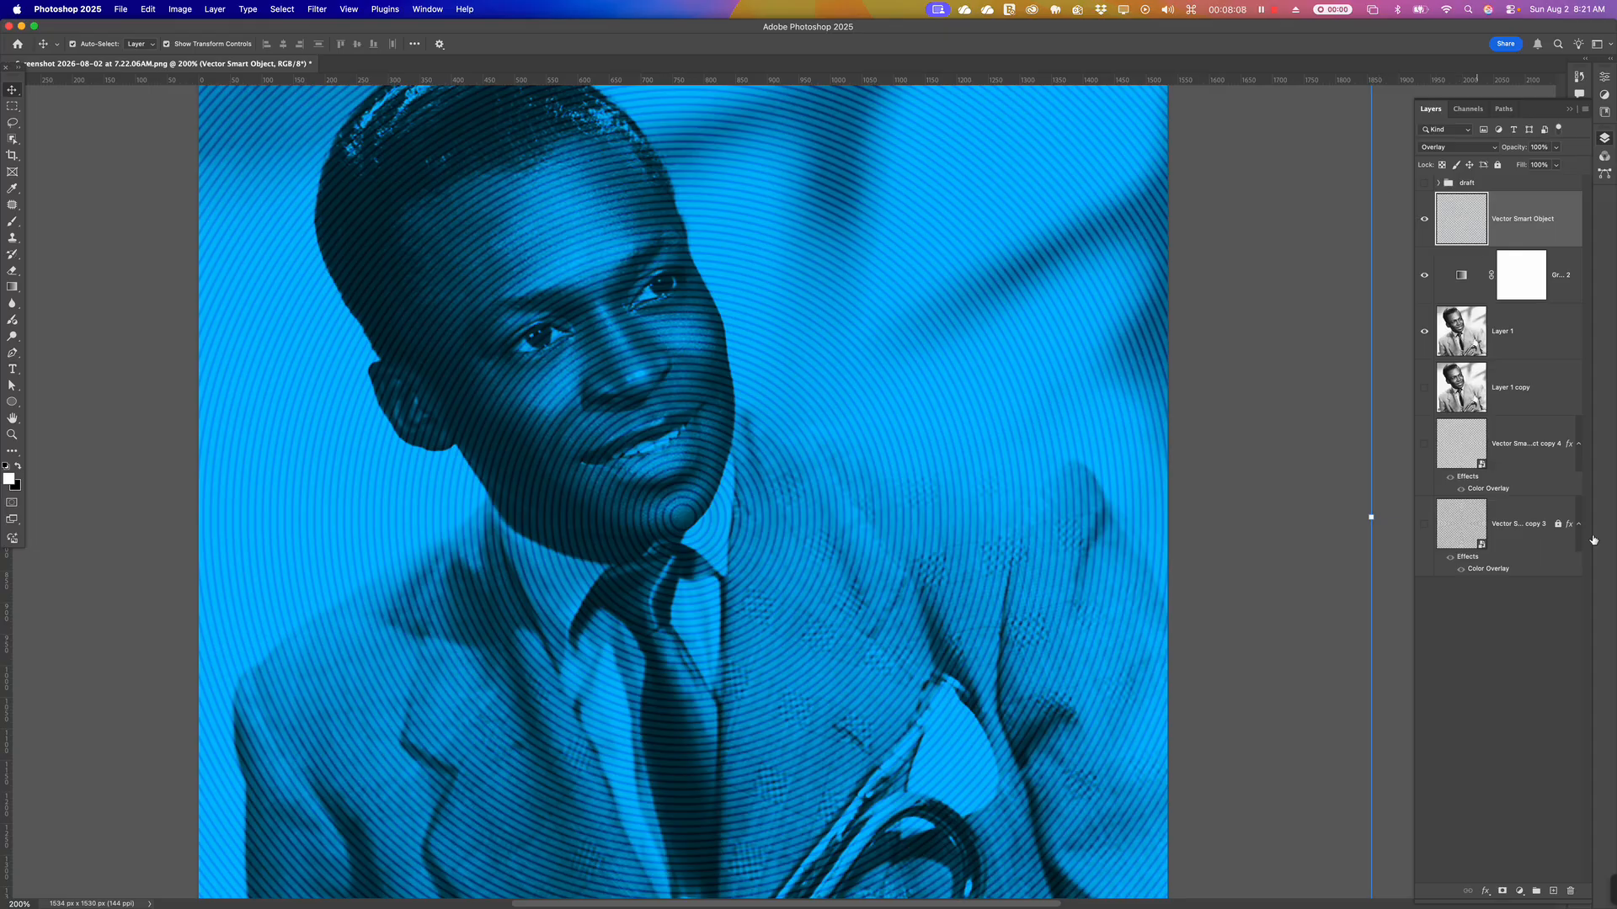
pyautogui.click(1522, 894)
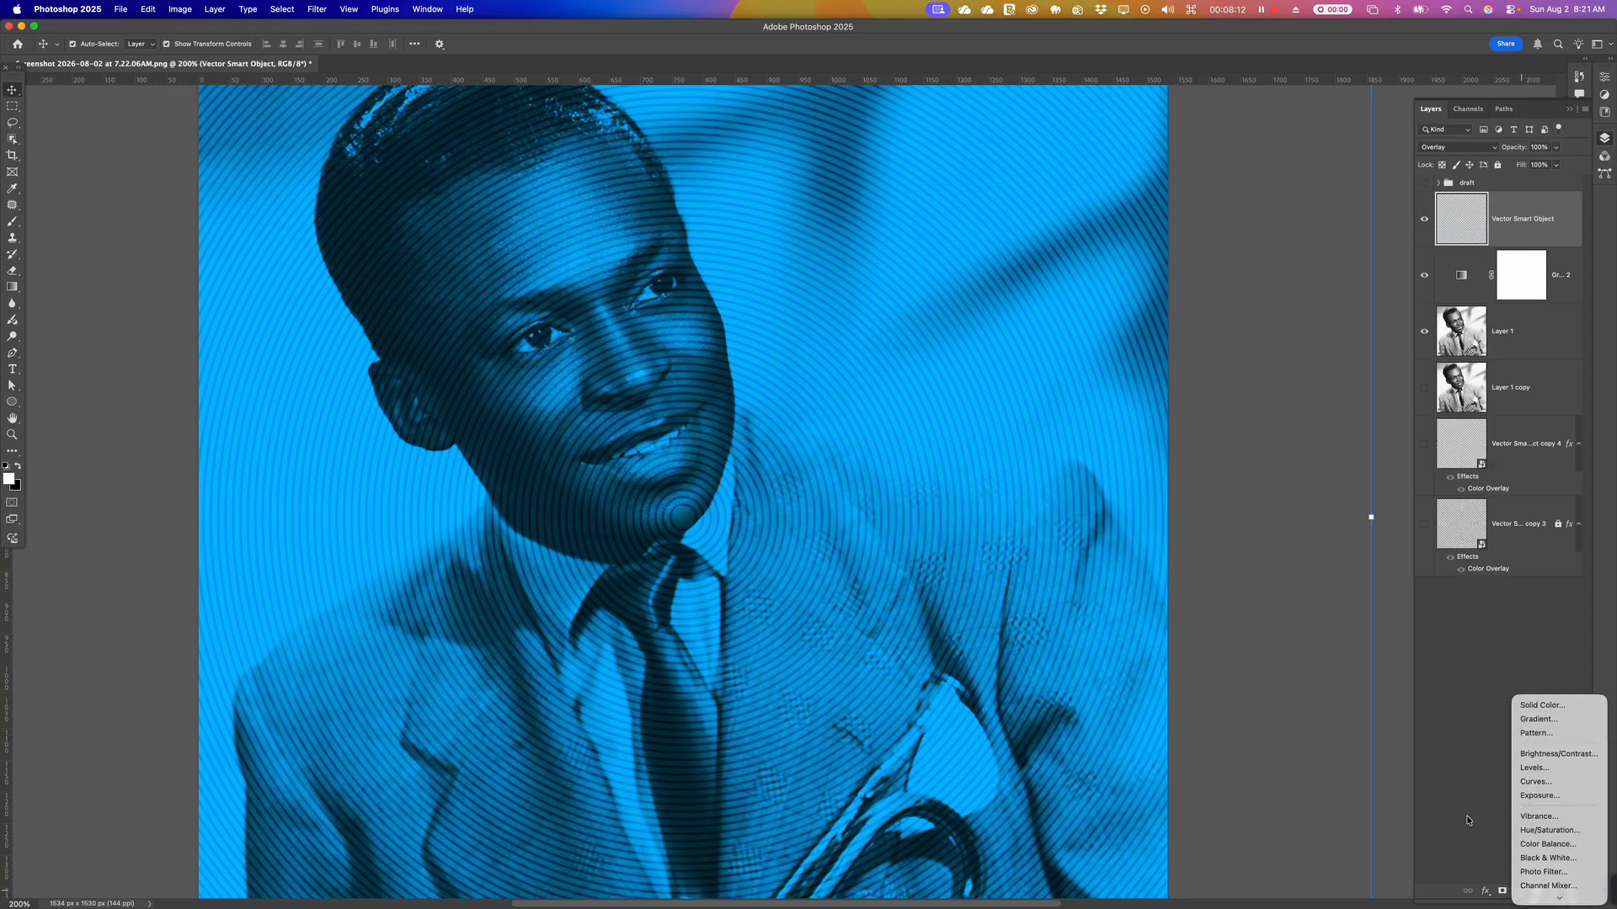
pyautogui.click(1517, 890)
pyautogui.click(1503, 892)
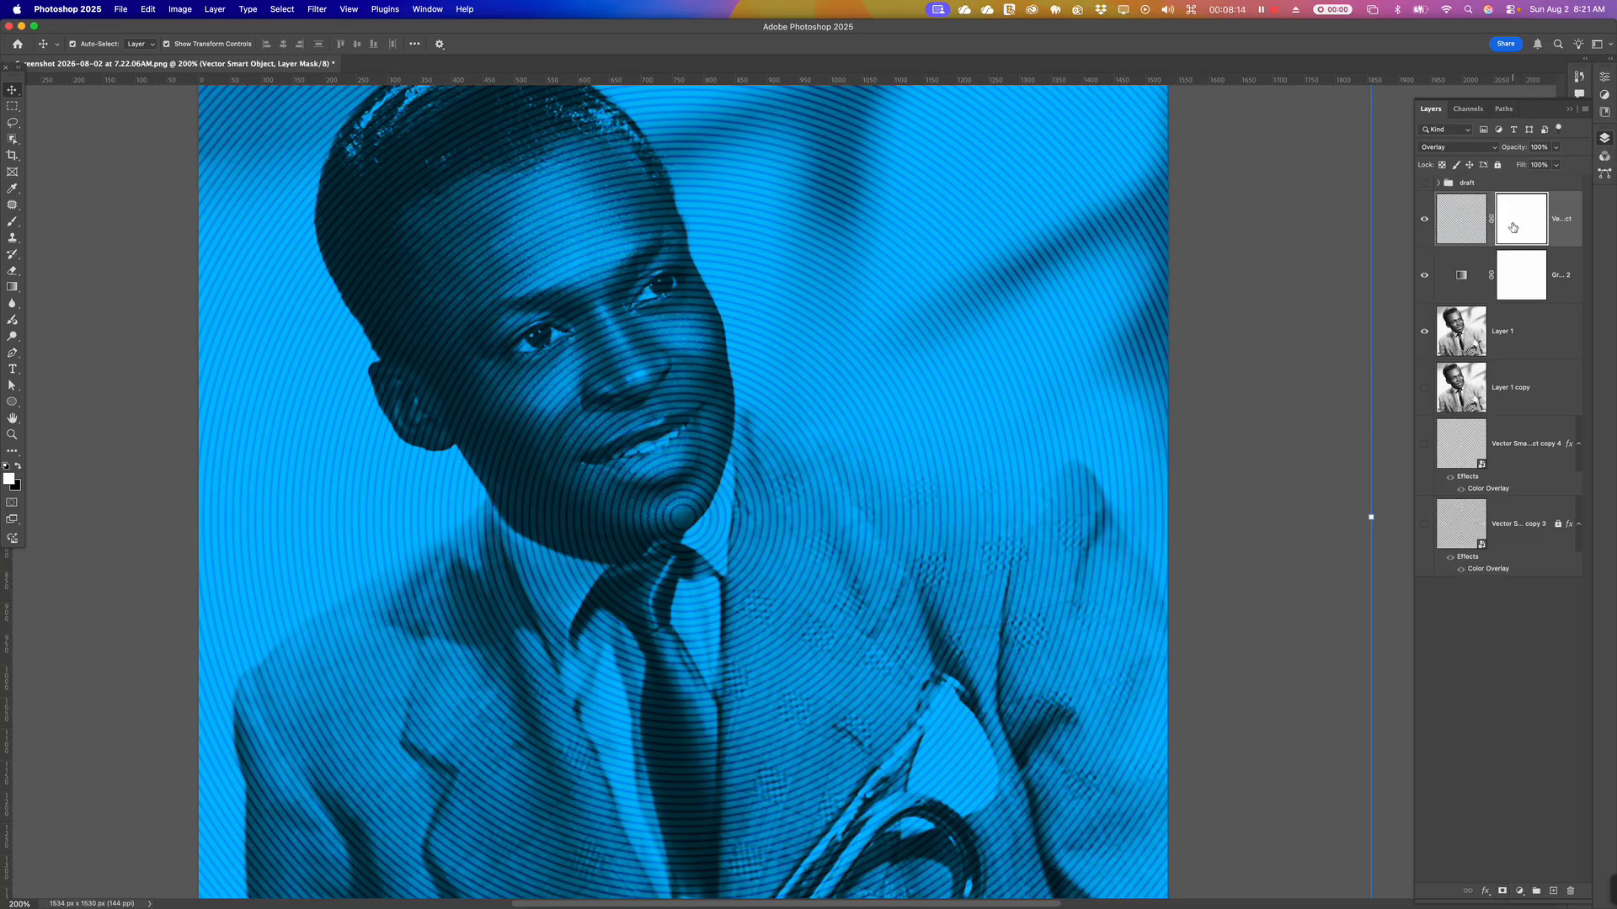
# Paint black on the rings mask over the forehead and upper face with a soft 300 px brush at 31% opacity
pyautogui.click(12, 221)
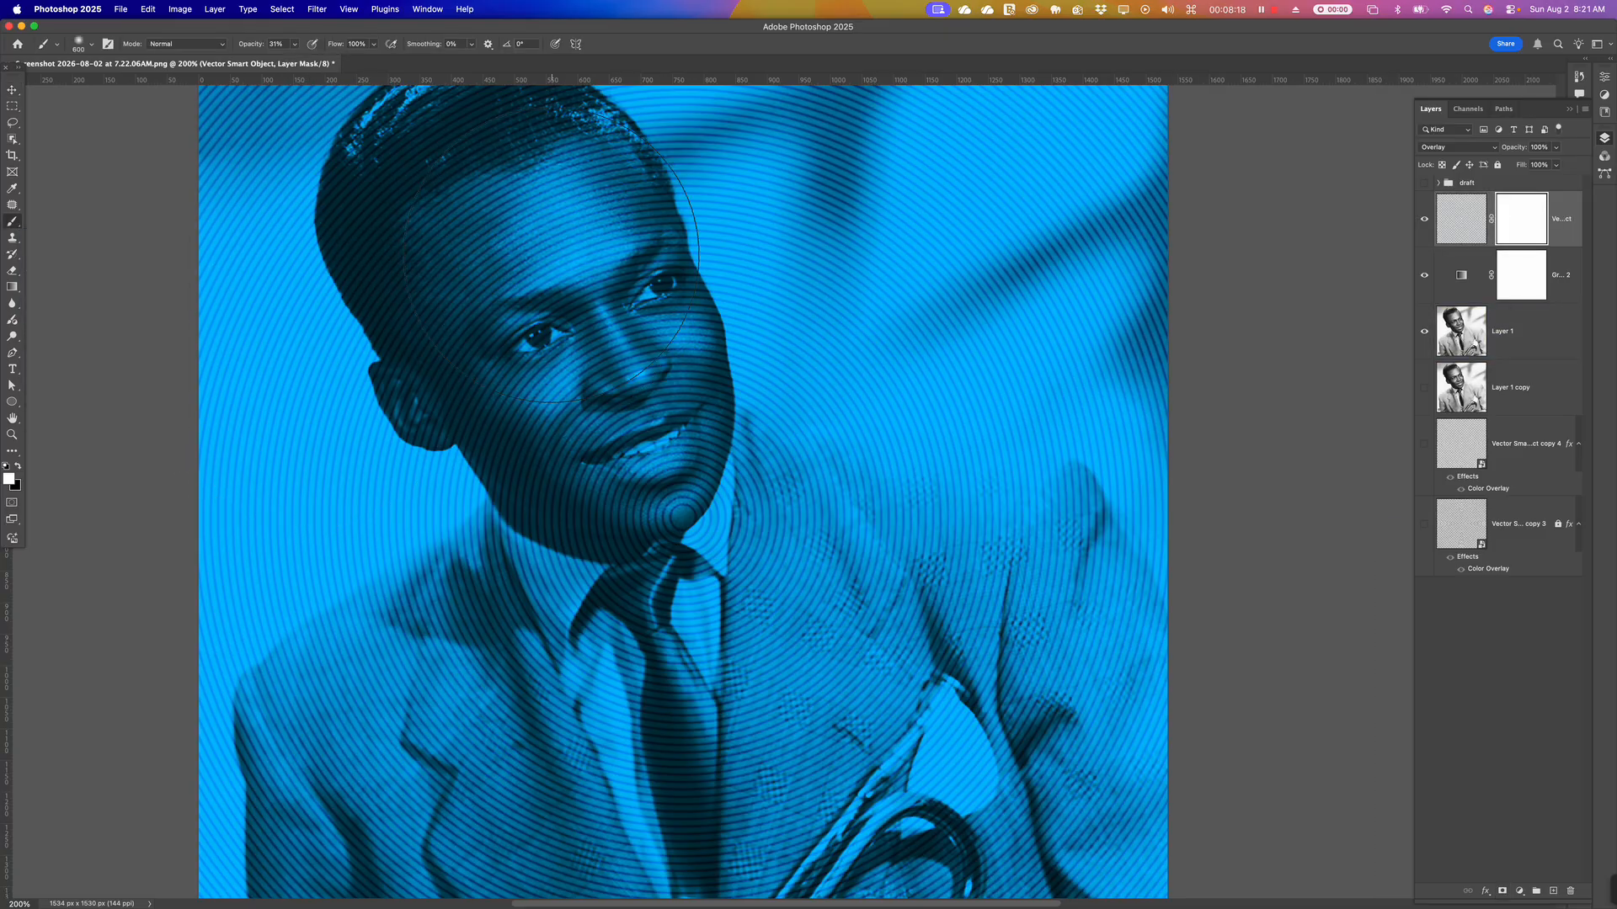
pyautogui.rightClick(542, 259)
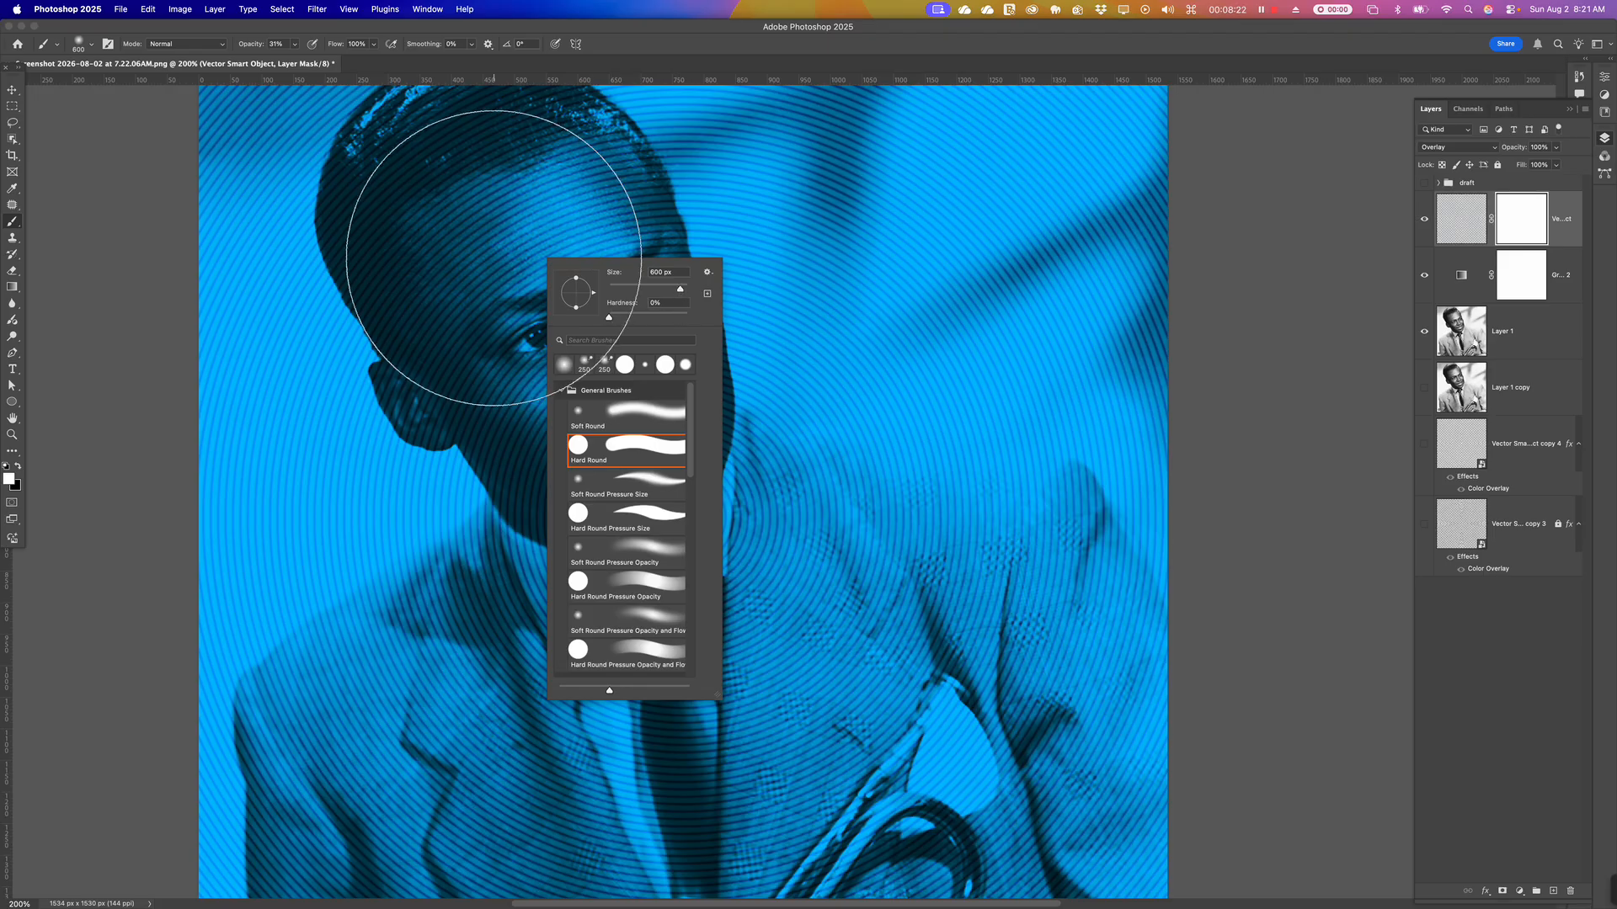
pyautogui.click(749, 48)
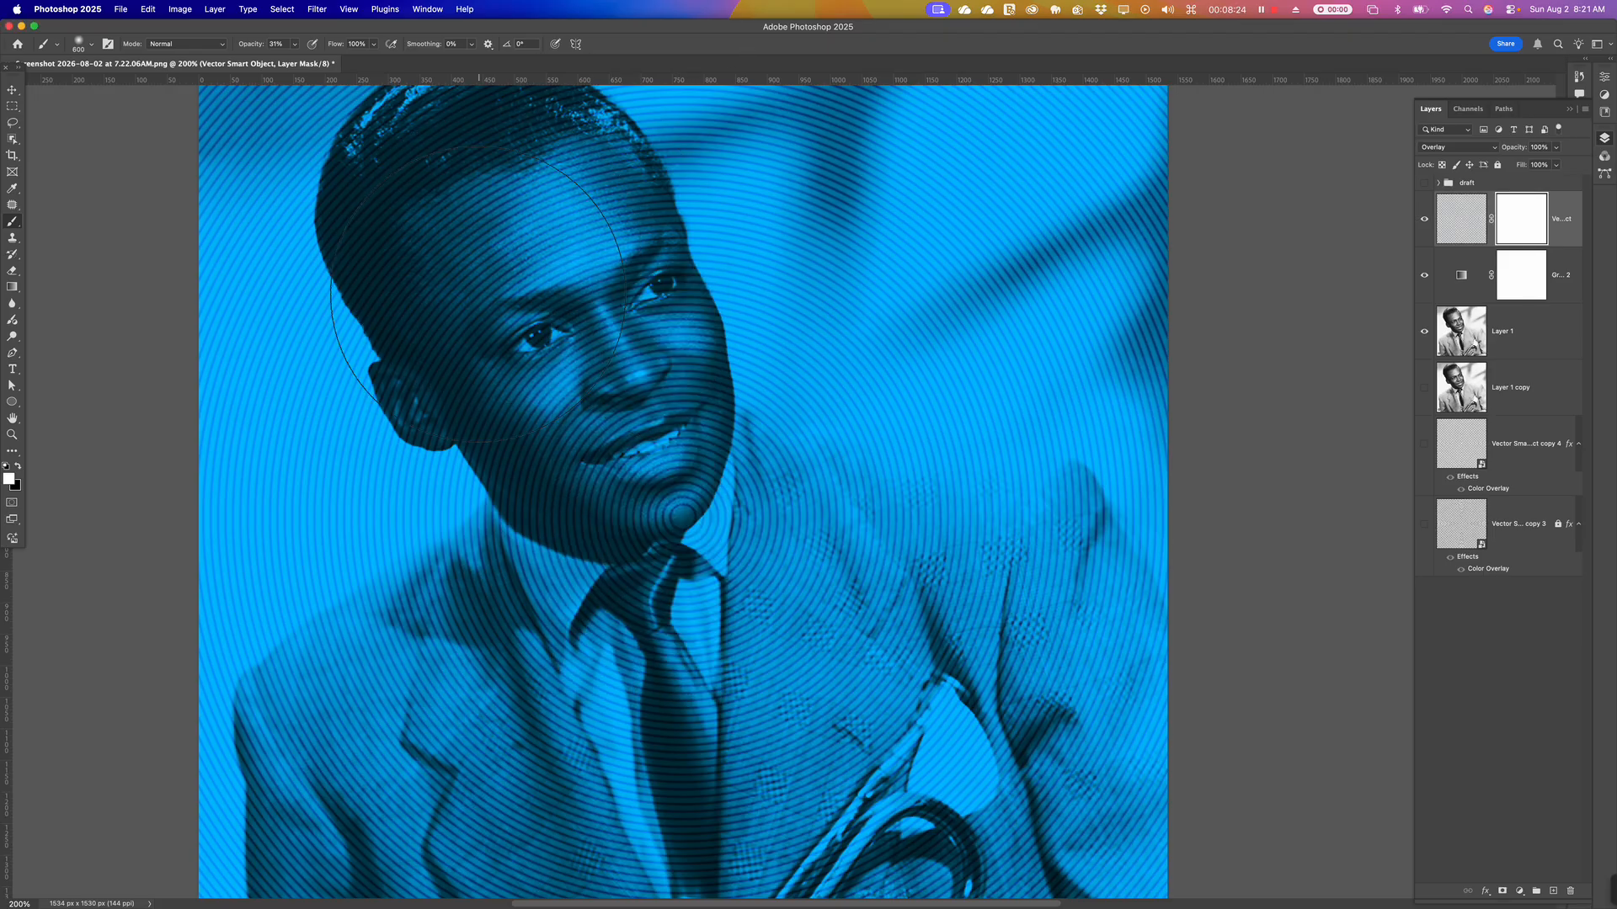
pyautogui.press('[')
pyautogui.press('[')
pyautogui.press('[')
pyautogui.click(17, 467)
pyautogui.moveTo(610, 180)
pyautogui.mouseDown()
pyautogui.moveTo(523, 253)
pyautogui.moveTo(562, 228)
pyautogui.moveTo(545, 283)
pyautogui.moveTo(560, 227)
pyautogui.mouseUp()
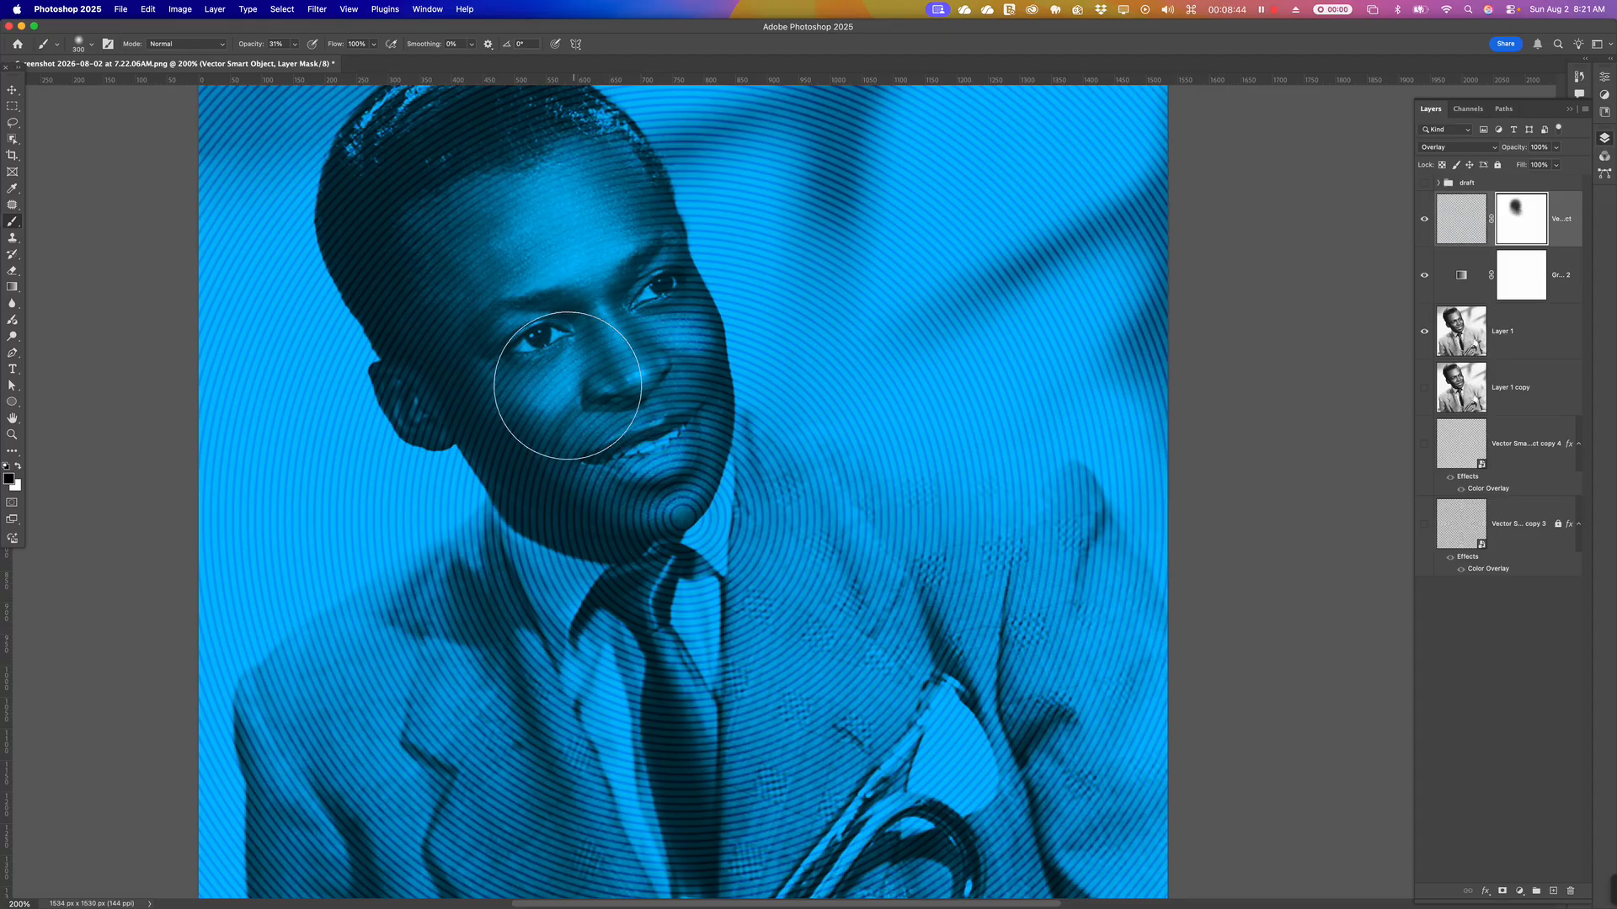
# Reduce the brush to 100 px and paint the rings mask over the mouth to fade the lines there
pyautogui.press('[')
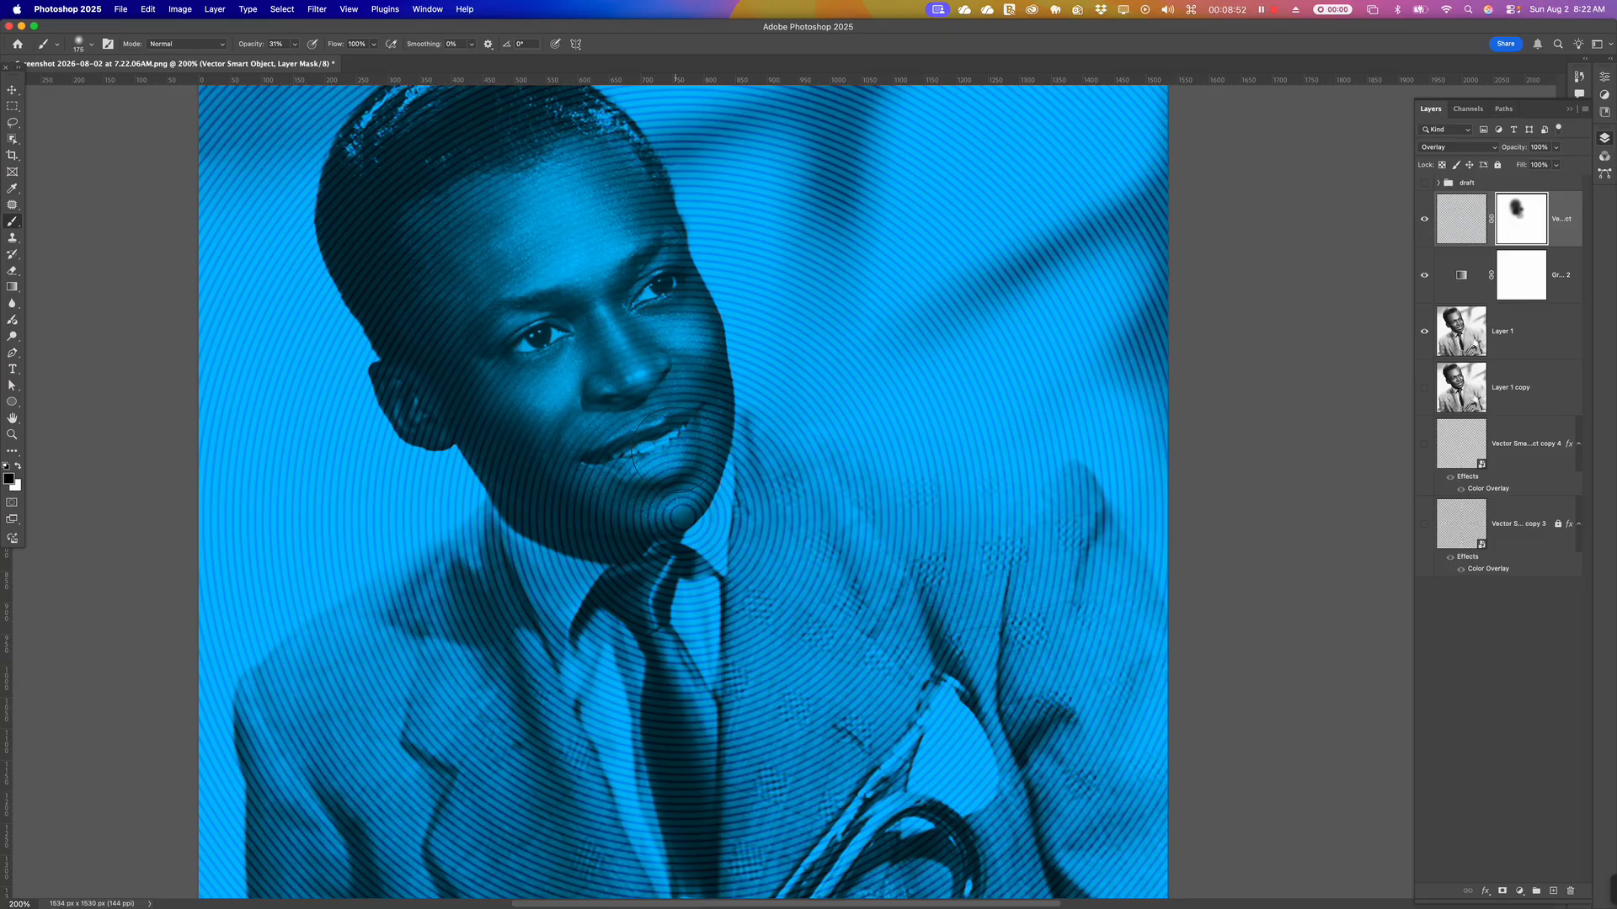
pyautogui.press('[')
pyautogui.press('[')
pyautogui.press('[')
pyautogui.moveTo(659, 454); pyautogui.dragTo(642, 463)
# Enlarge the brush to 400 px and paint black on the rings mask over the forehead and face to fade the remaining lines
pyautogui.press('super')
pyautogui.press('super+minus')
pyautogui.press('super+equal')
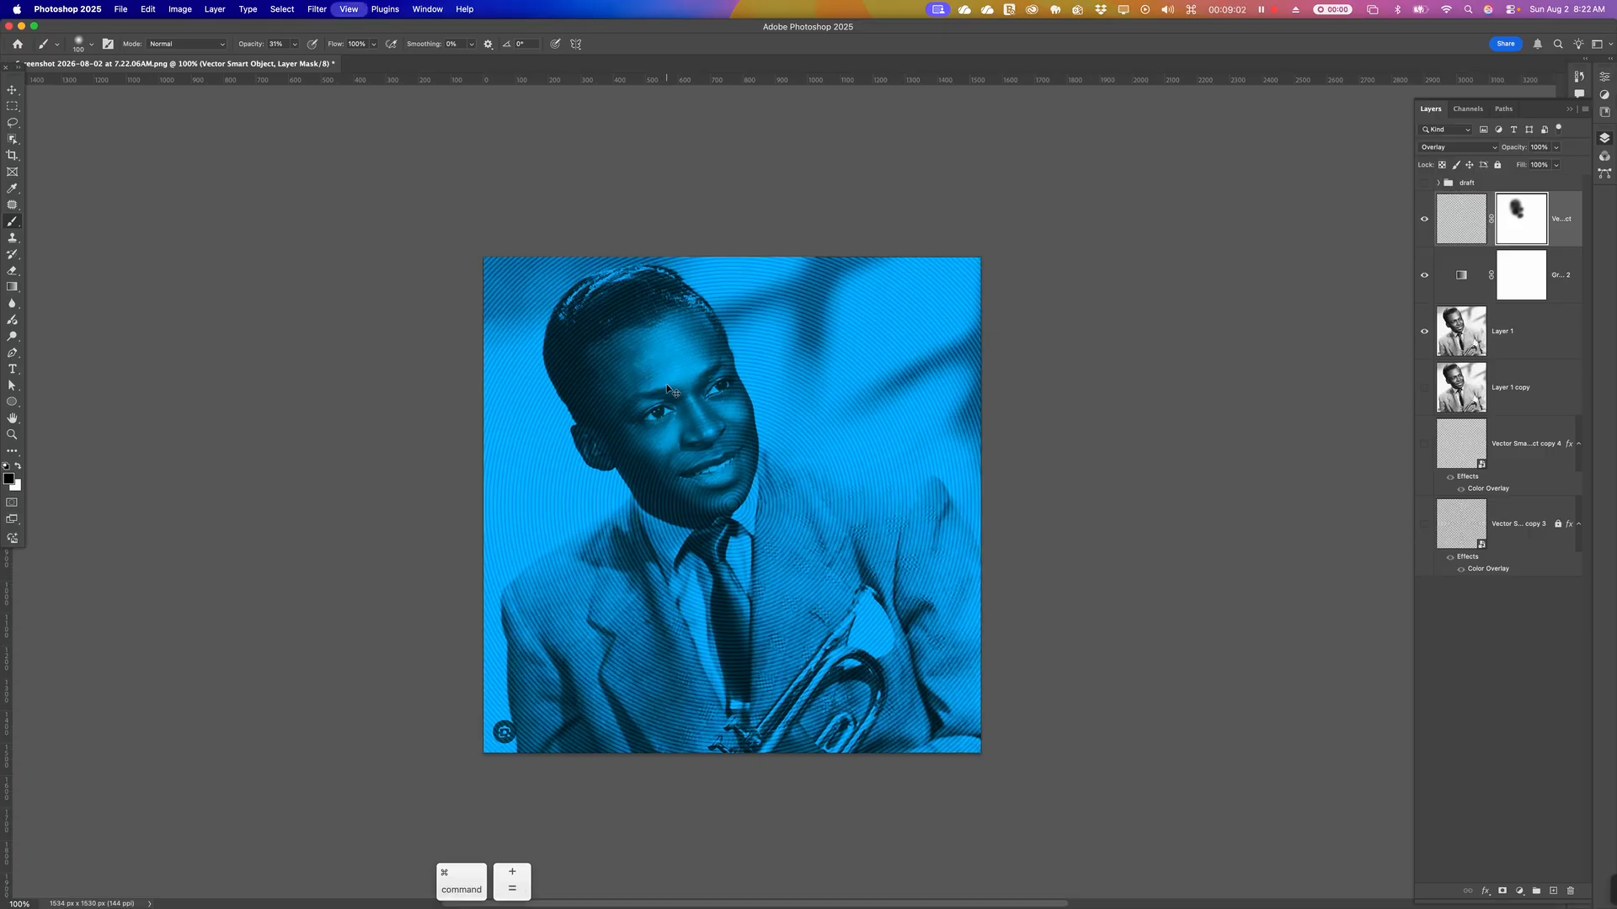
pyautogui.press(']')
pyautogui.press(']')
pyautogui.press(']')
pyautogui.press(']')
pyautogui.press(']')
pyautogui.press(']')
pyautogui.press(']')
pyautogui.press(']')
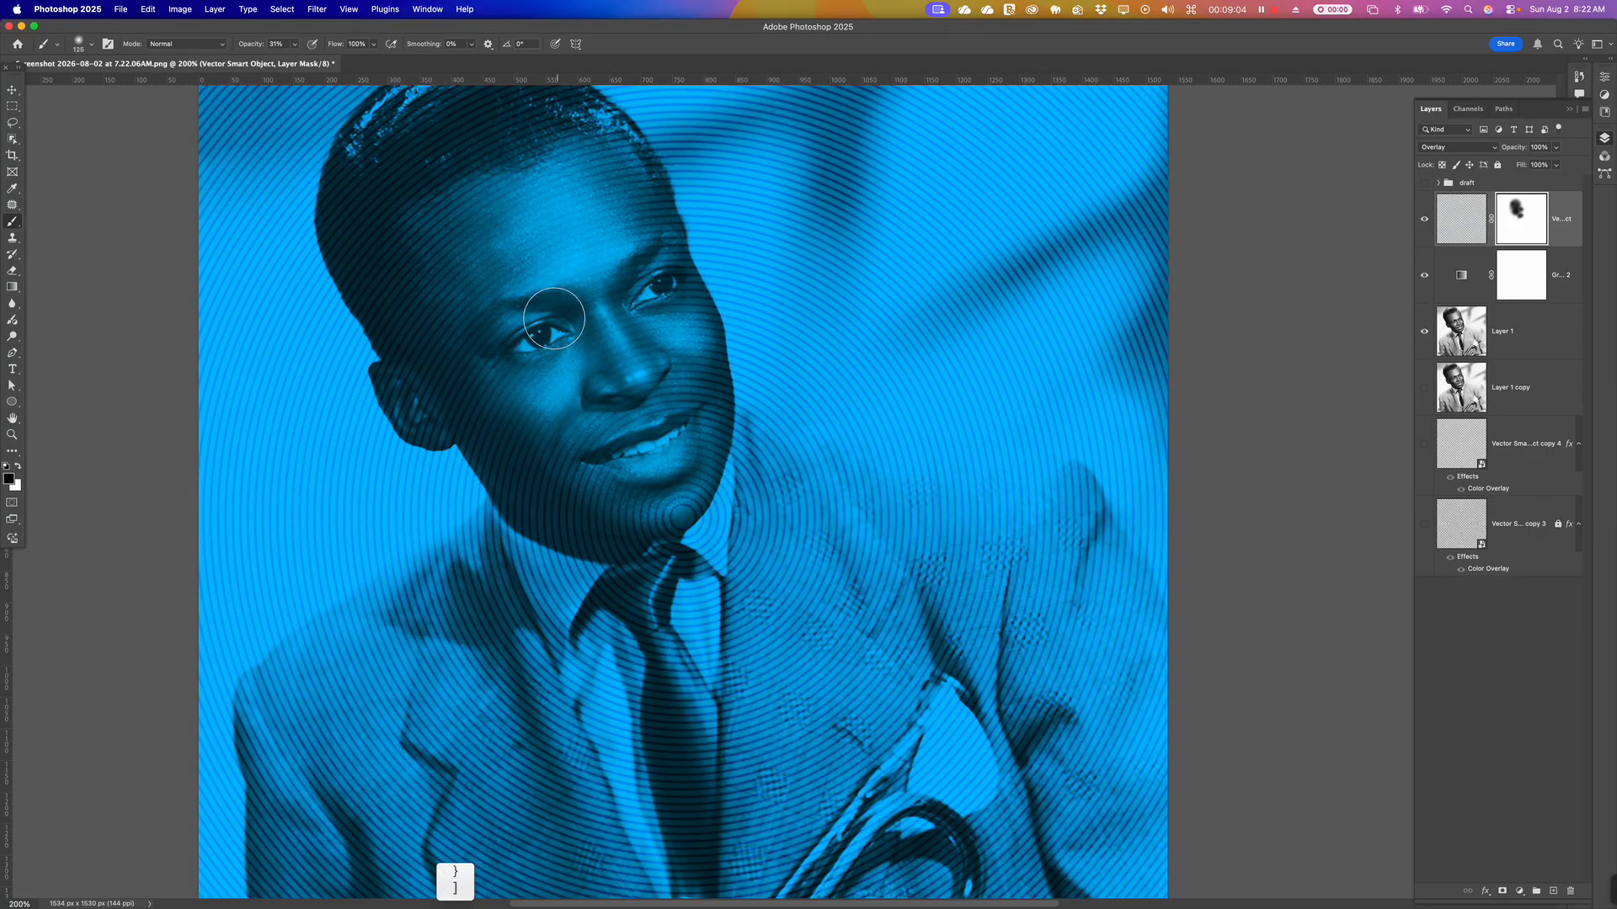
pyautogui.press(']')
pyautogui.press(']')
pyautogui.press('[')
pyautogui.press('[')
pyautogui.press('[')
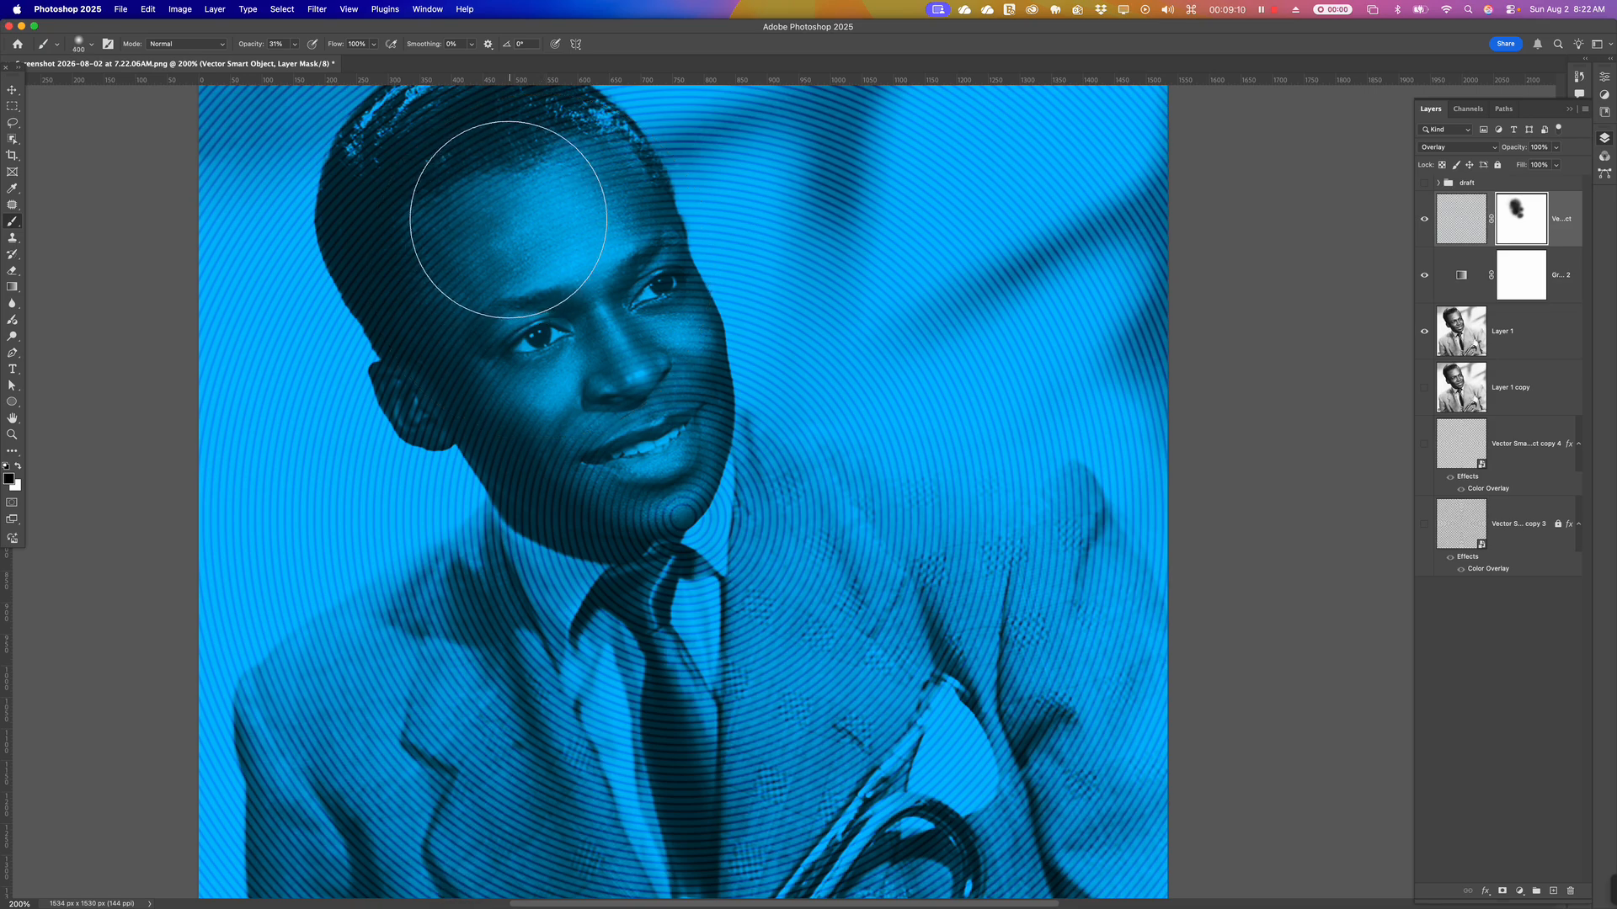
pyautogui.moveTo(479, 221)
pyautogui.mouseDown()
pyautogui.moveTo(543, 377)
pyautogui.moveTo(613, 418)
pyautogui.moveTo(609, 438)
pyautogui.moveTo(623, 421)
pyautogui.moveTo(619, 438)
pyautogui.moveTo(639, 432)
pyautogui.moveTo(635, 388)
pyautogui.moveTo(606, 367)
pyautogui.moveTo(610, 380)
pyautogui.moveTo(586, 331)
pyautogui.moveTo(611, 382)
pyautogui.moveTo(572, 272)
pyautogui.moveTo(509, 234)
pyautogui.mouseUp()
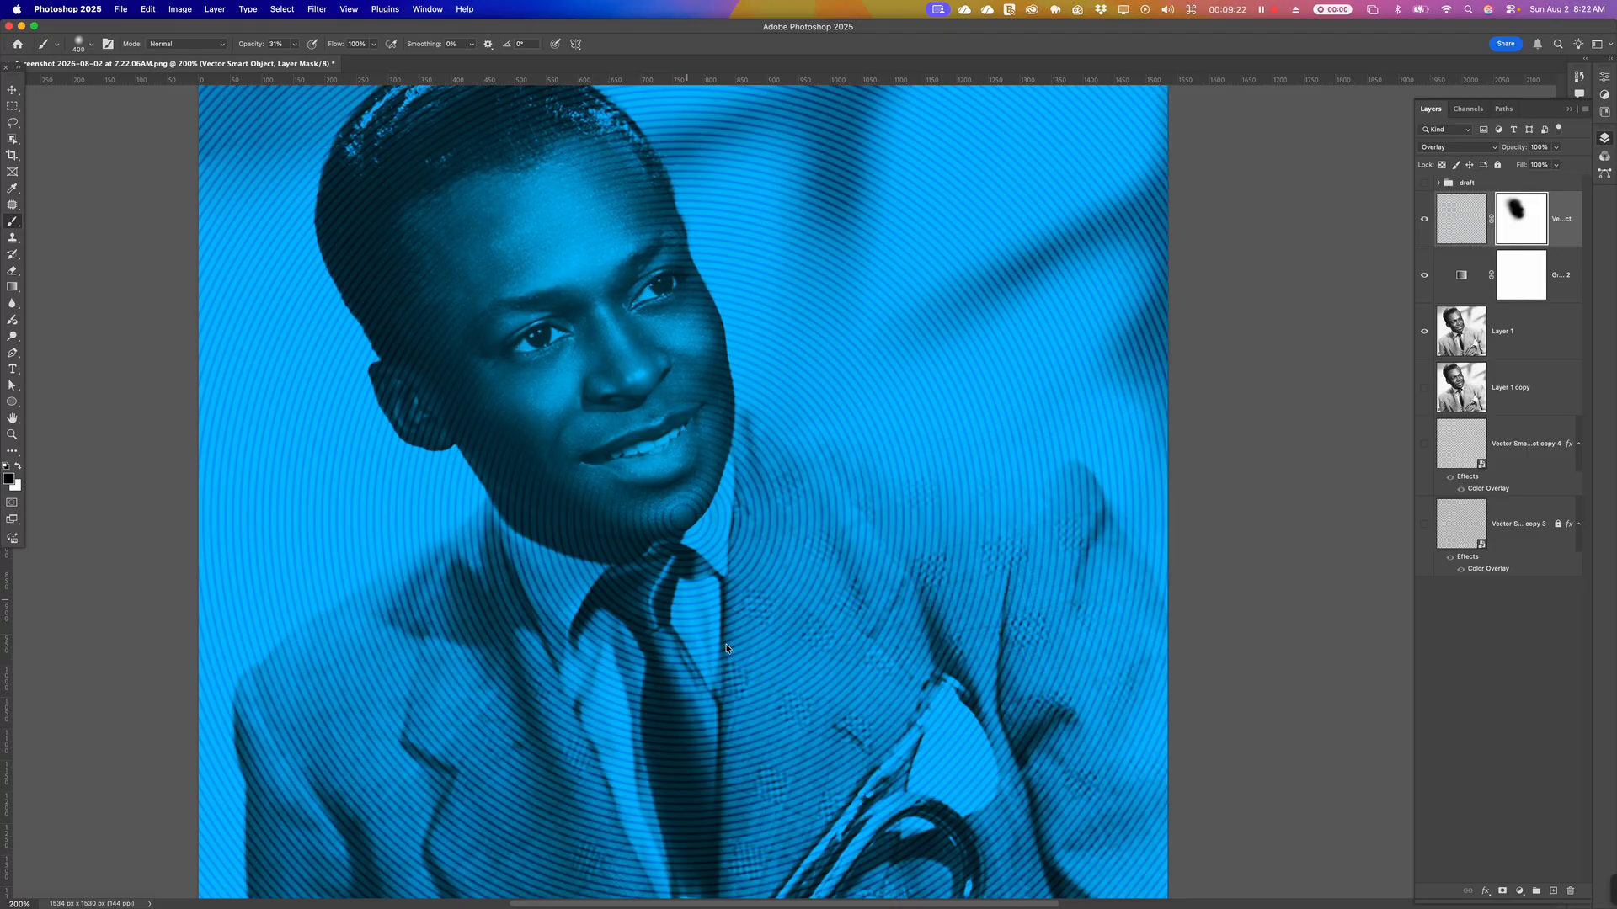
pyautogui.press('super+minus')
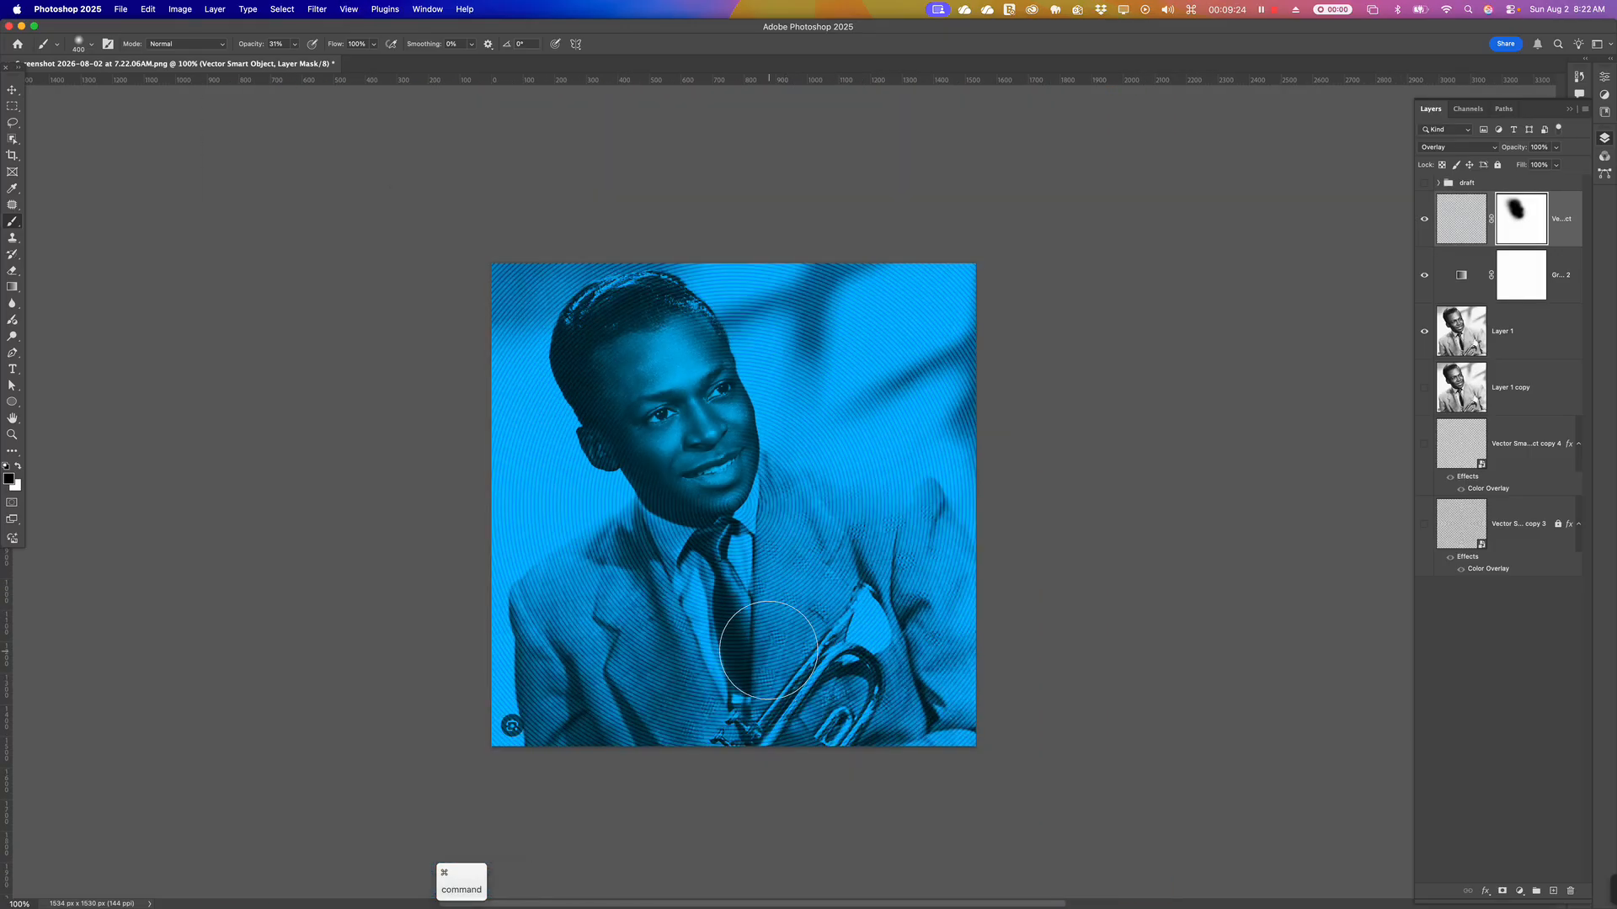
pyautogui.press('space')
pyautogui.press('super+equal')
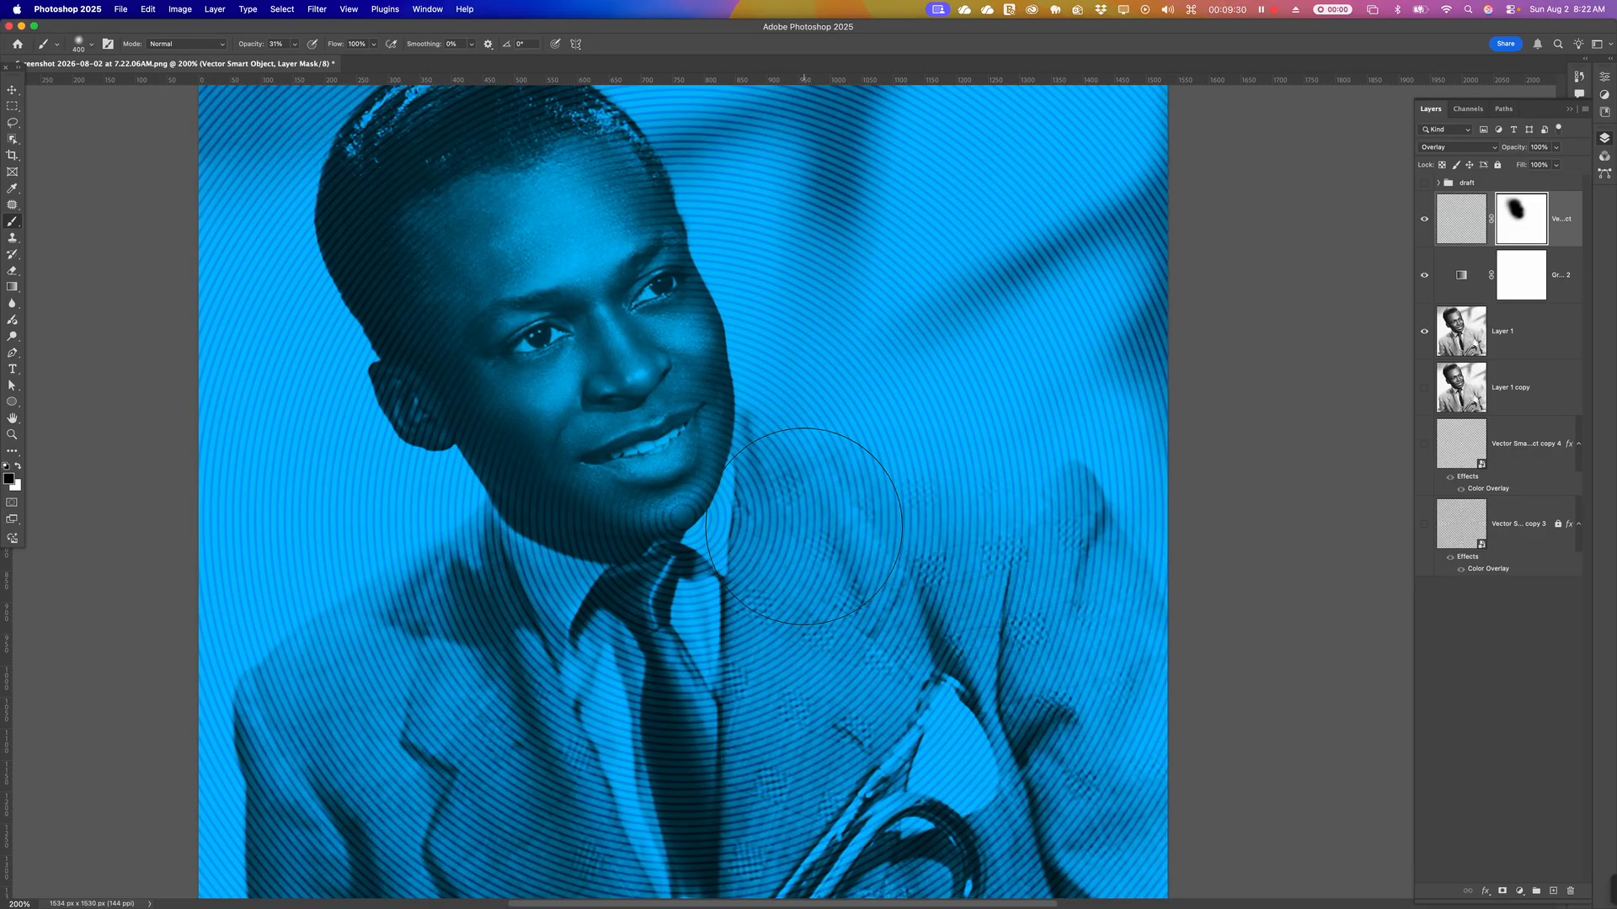
# Duplicate the masked rings layer directly above the original and set the copy's blend mode to Multiply
pyautogui.click(1470, 220)
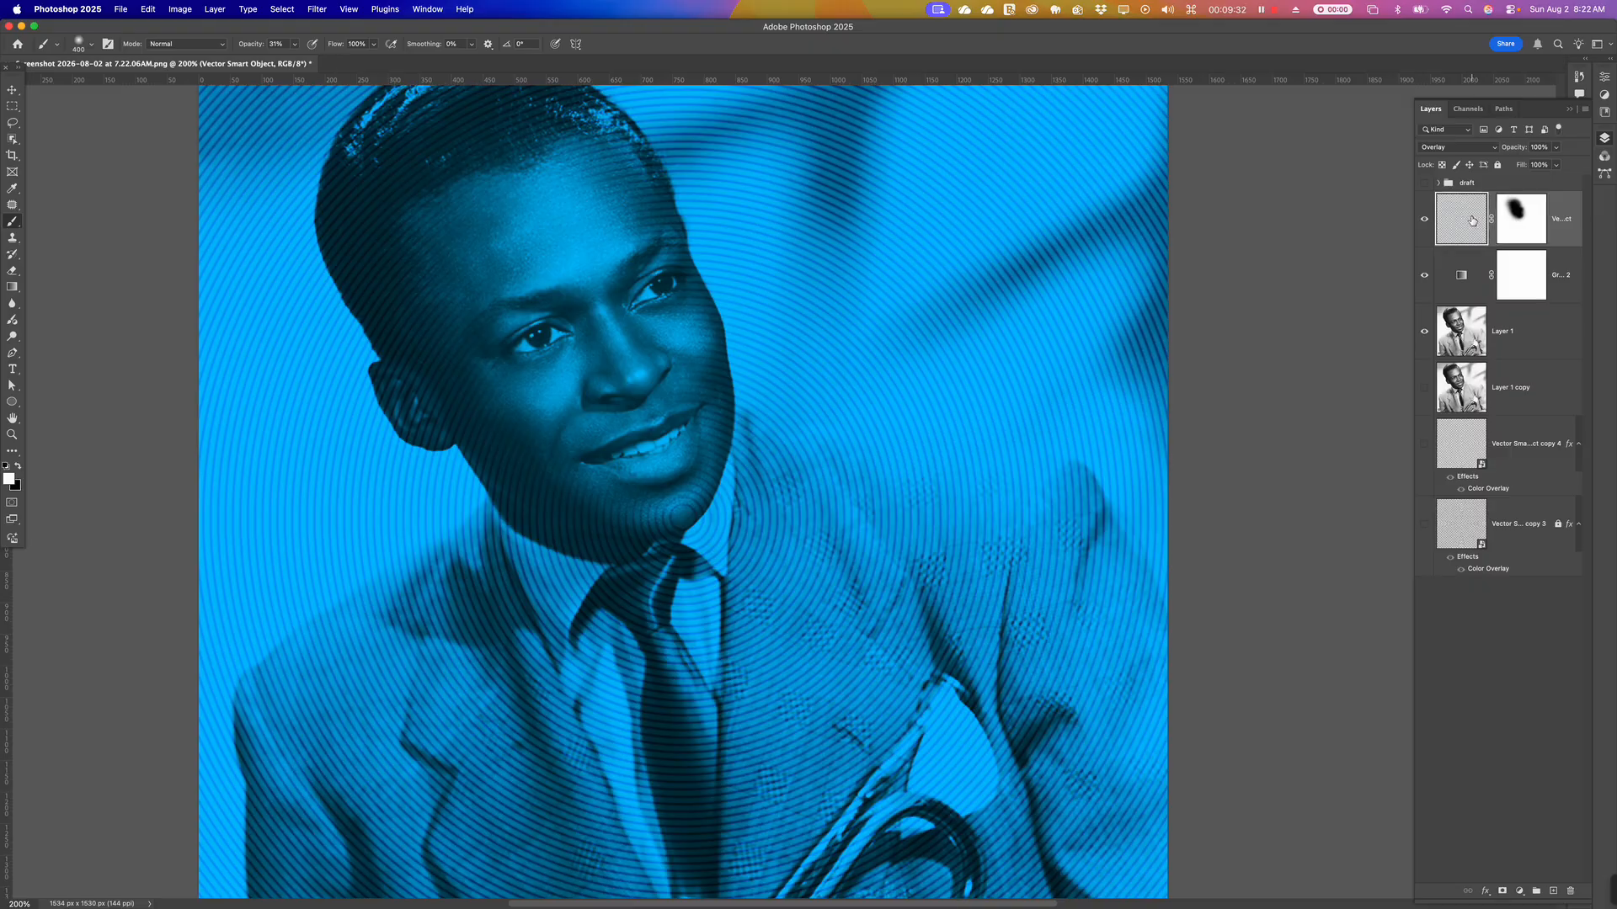
pyautogui.moveTo(1470, 220); pyautogui.dragTo(1474, 203)
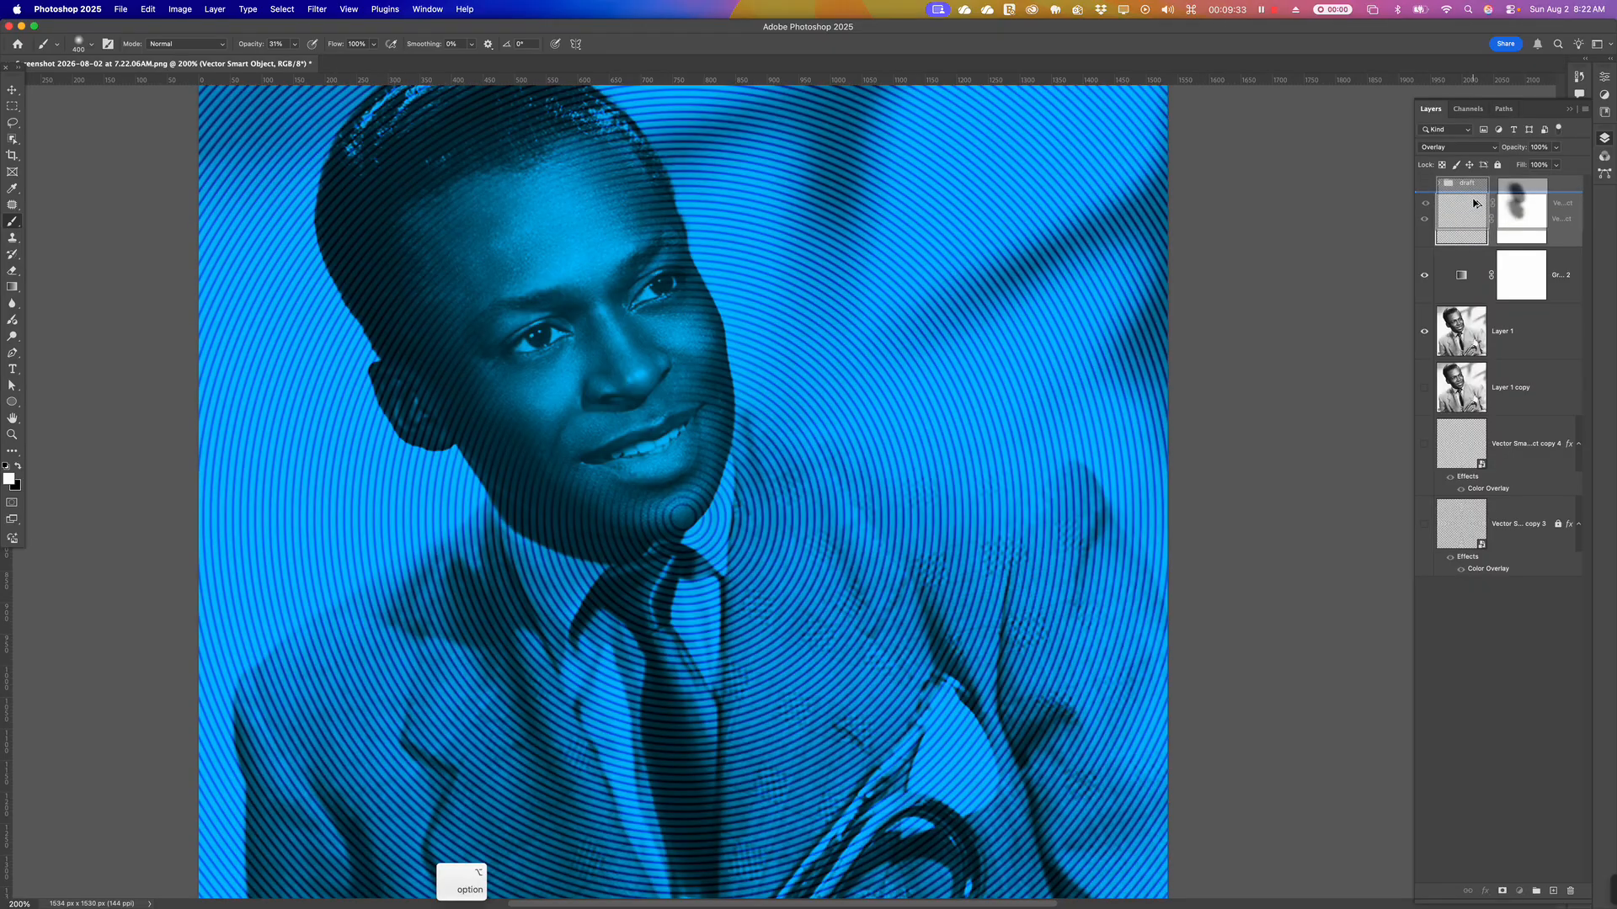
pyautogui.click(1456, 149)
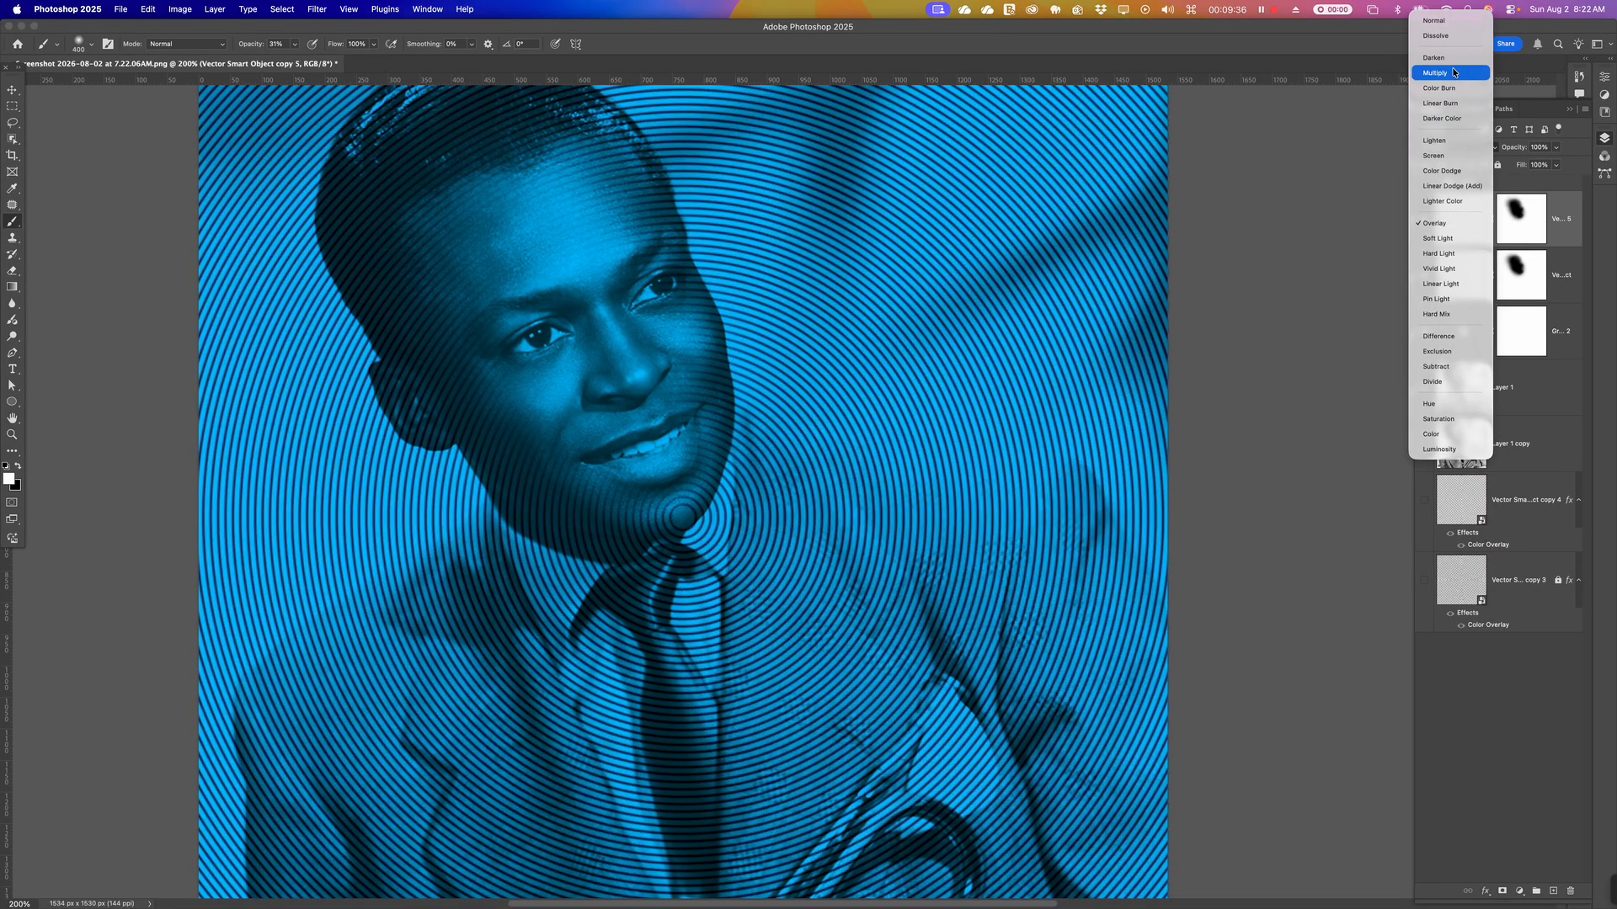
pyautogui.click(1454, 73)
# Lower the duplicated rings layer's opacity to 21%
pyautogui.click(1558, 150)
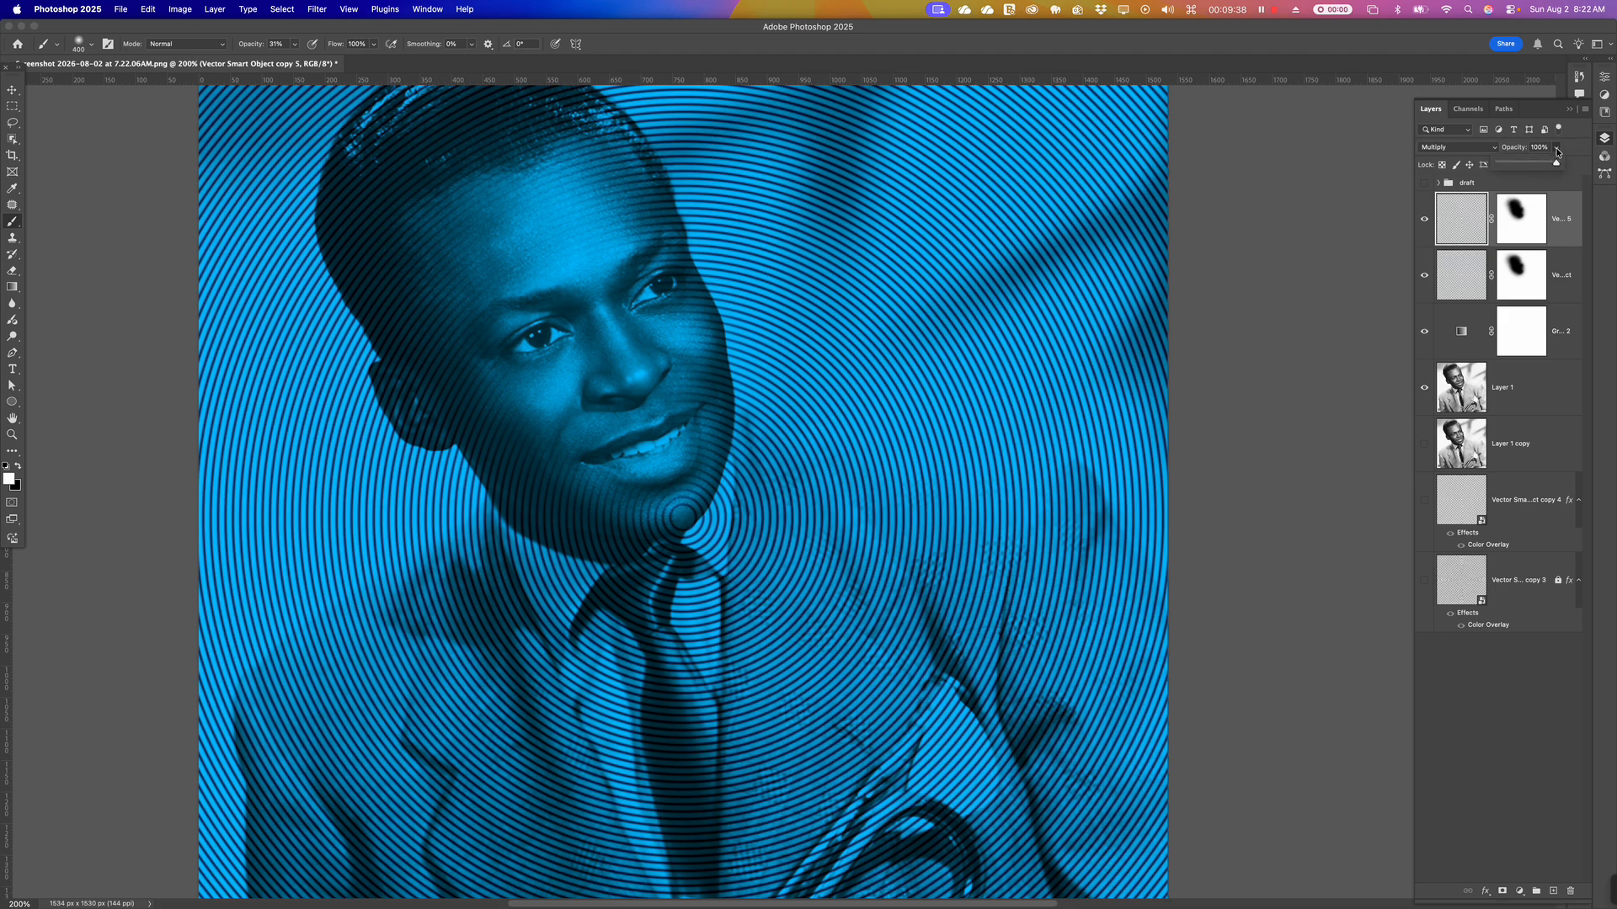
pyautogui.moveTo(1517, 167); pyautogui.dragTo(1513, 170)
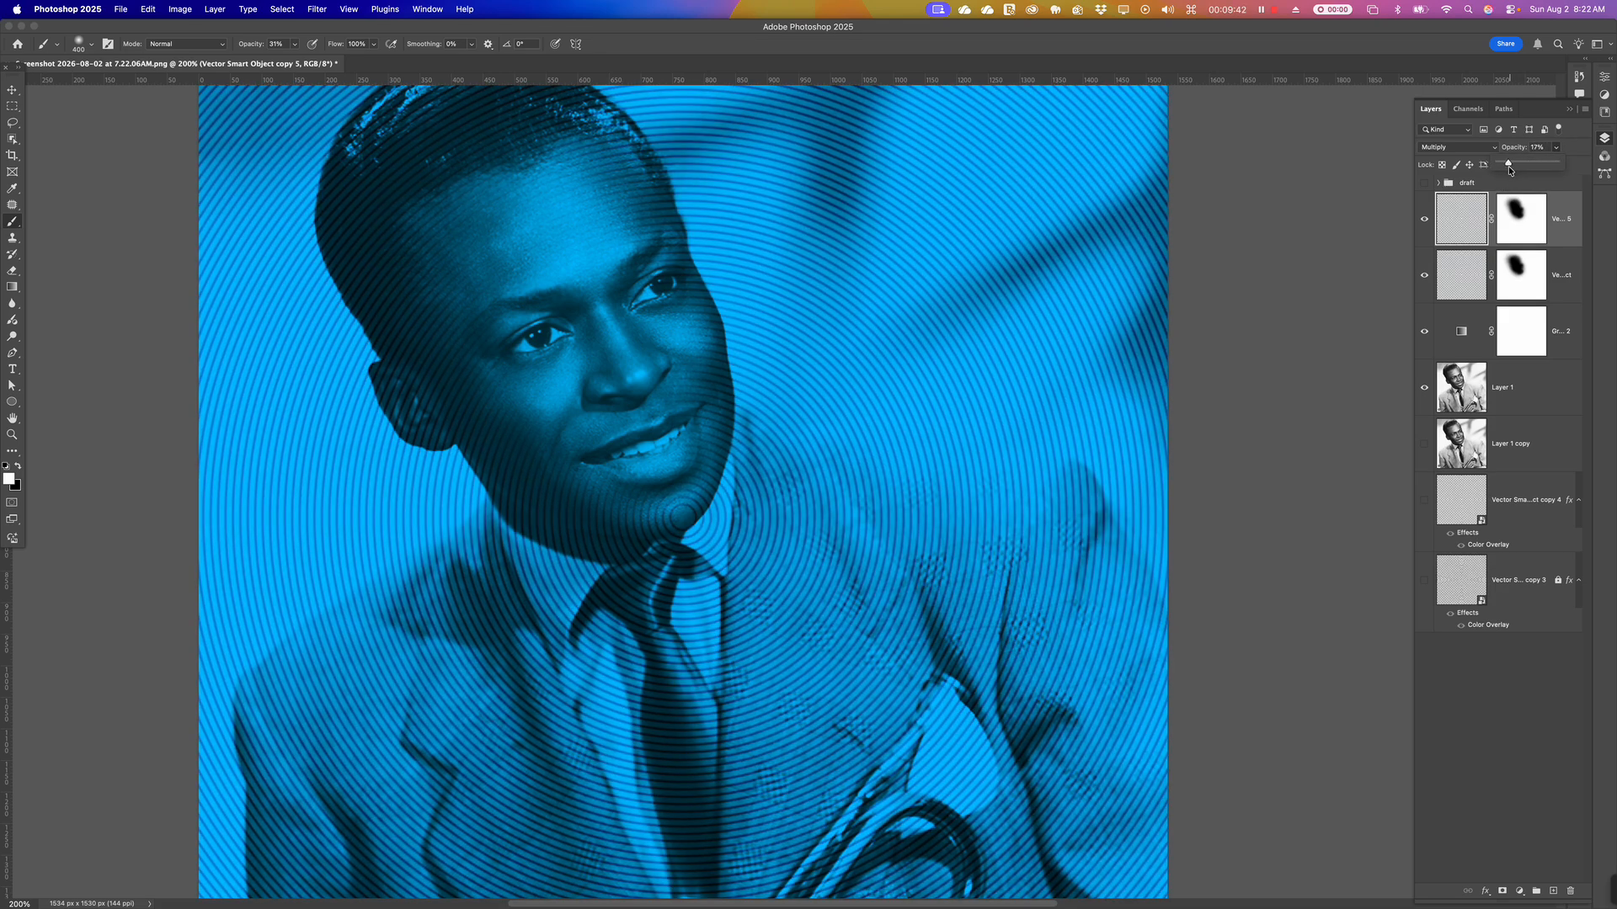
pyautogui.moveTo(1508, 172); pyautogui.dragTo(1511, 171)
pyautogui.press('super+minus')
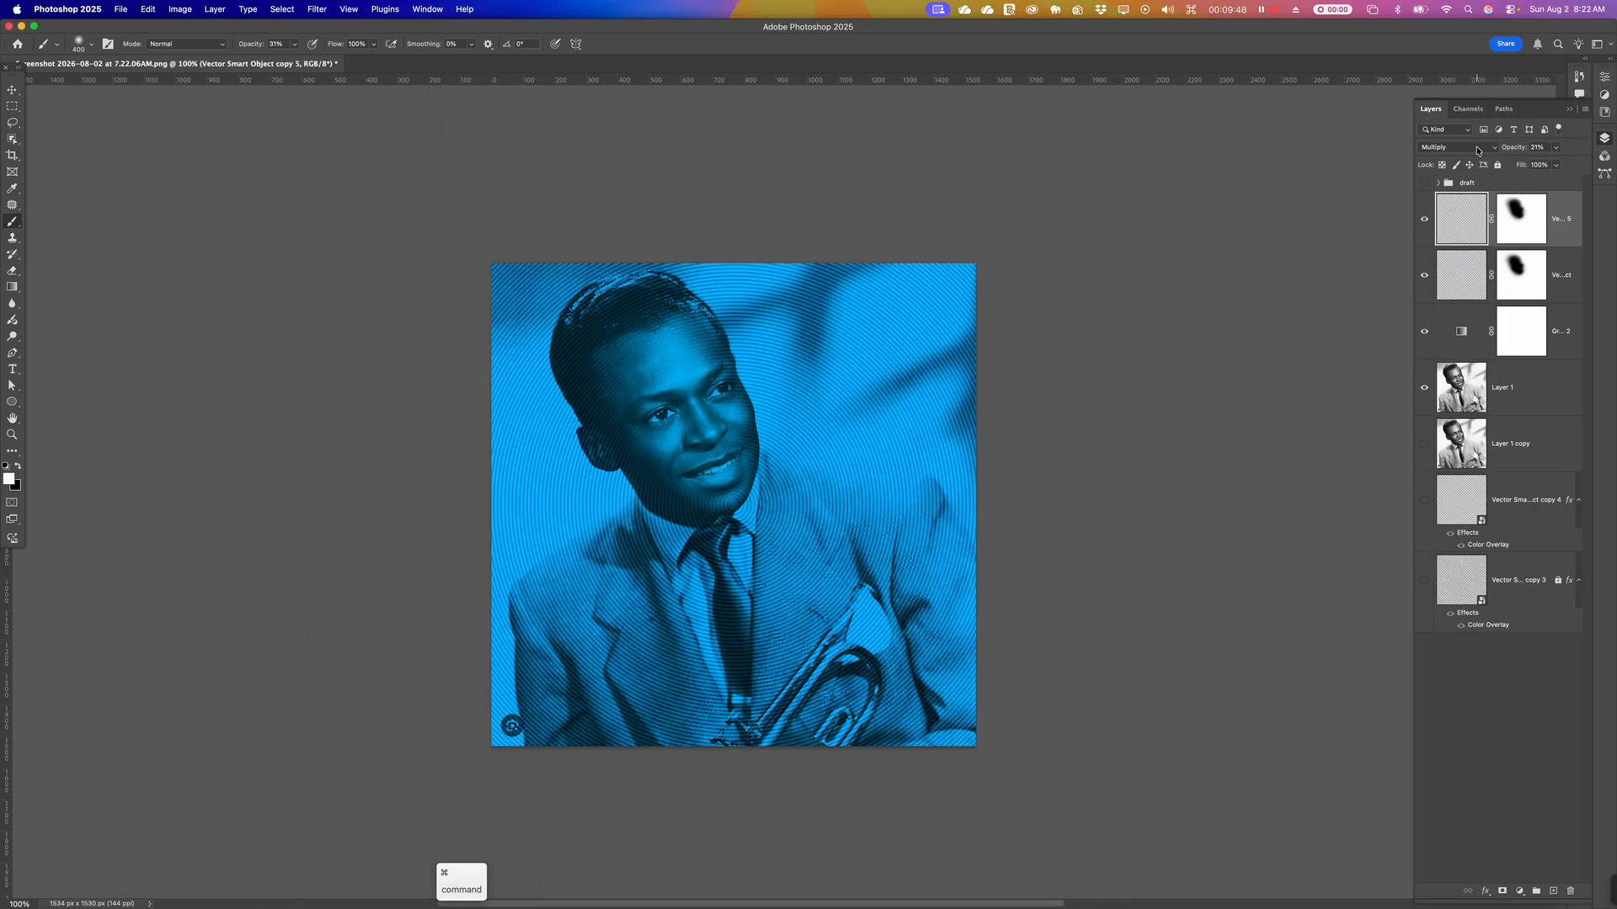
pyautogui.press('super+equal')
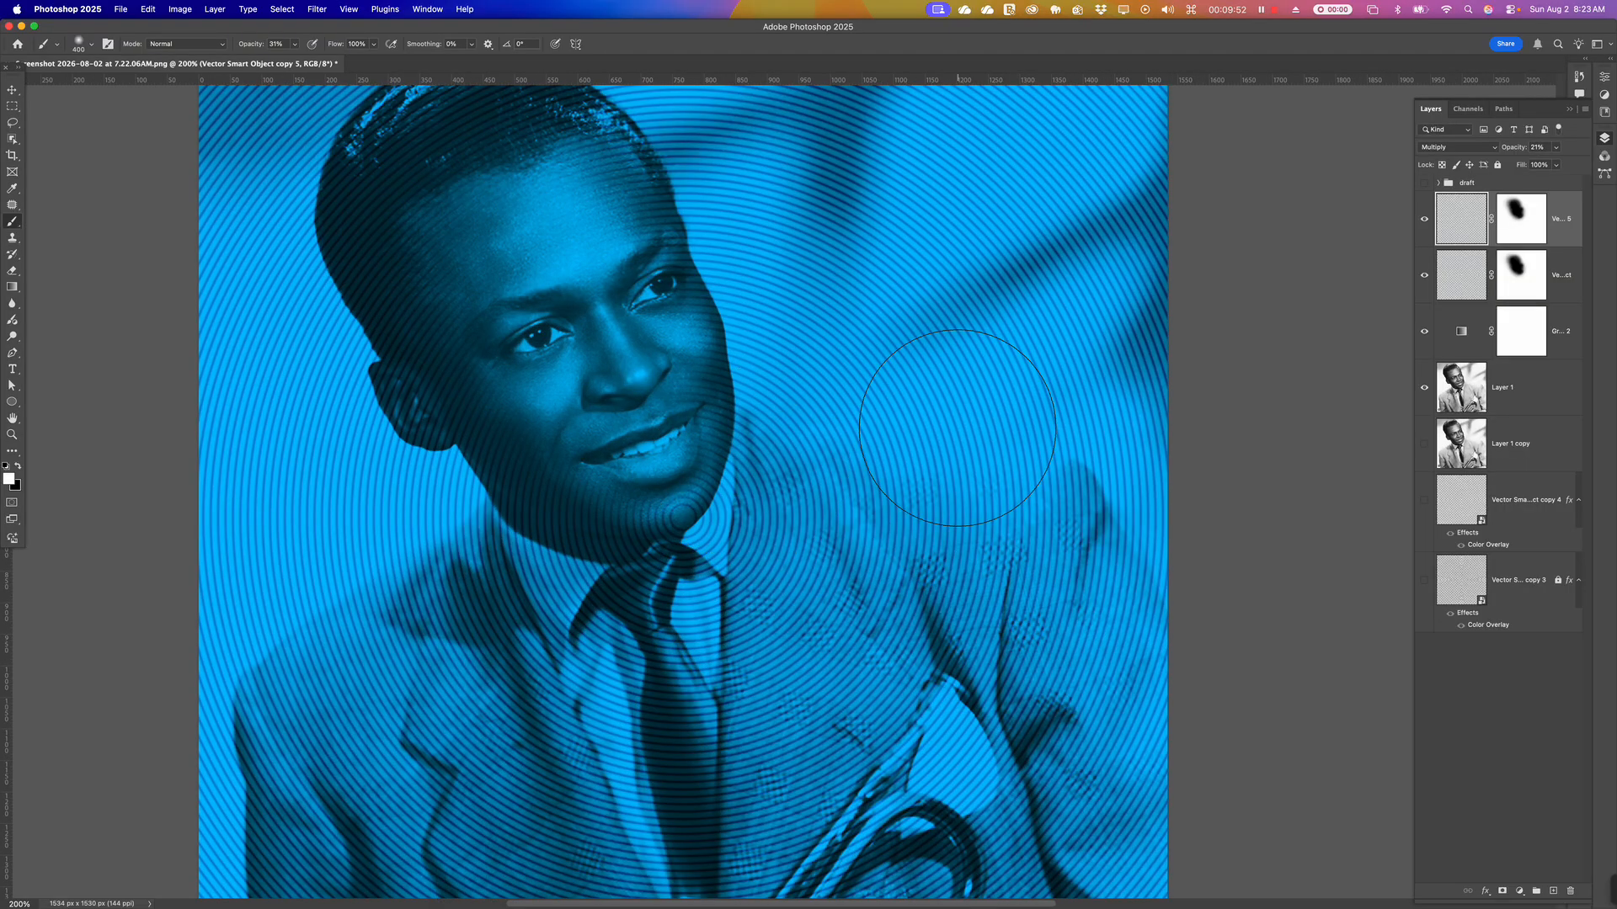
# Switch to Chrome to examine the line effect on the reference Miles Davis poster, and return to Photoshop to compare the whole portrait
pyautogui.press('super+Tab')
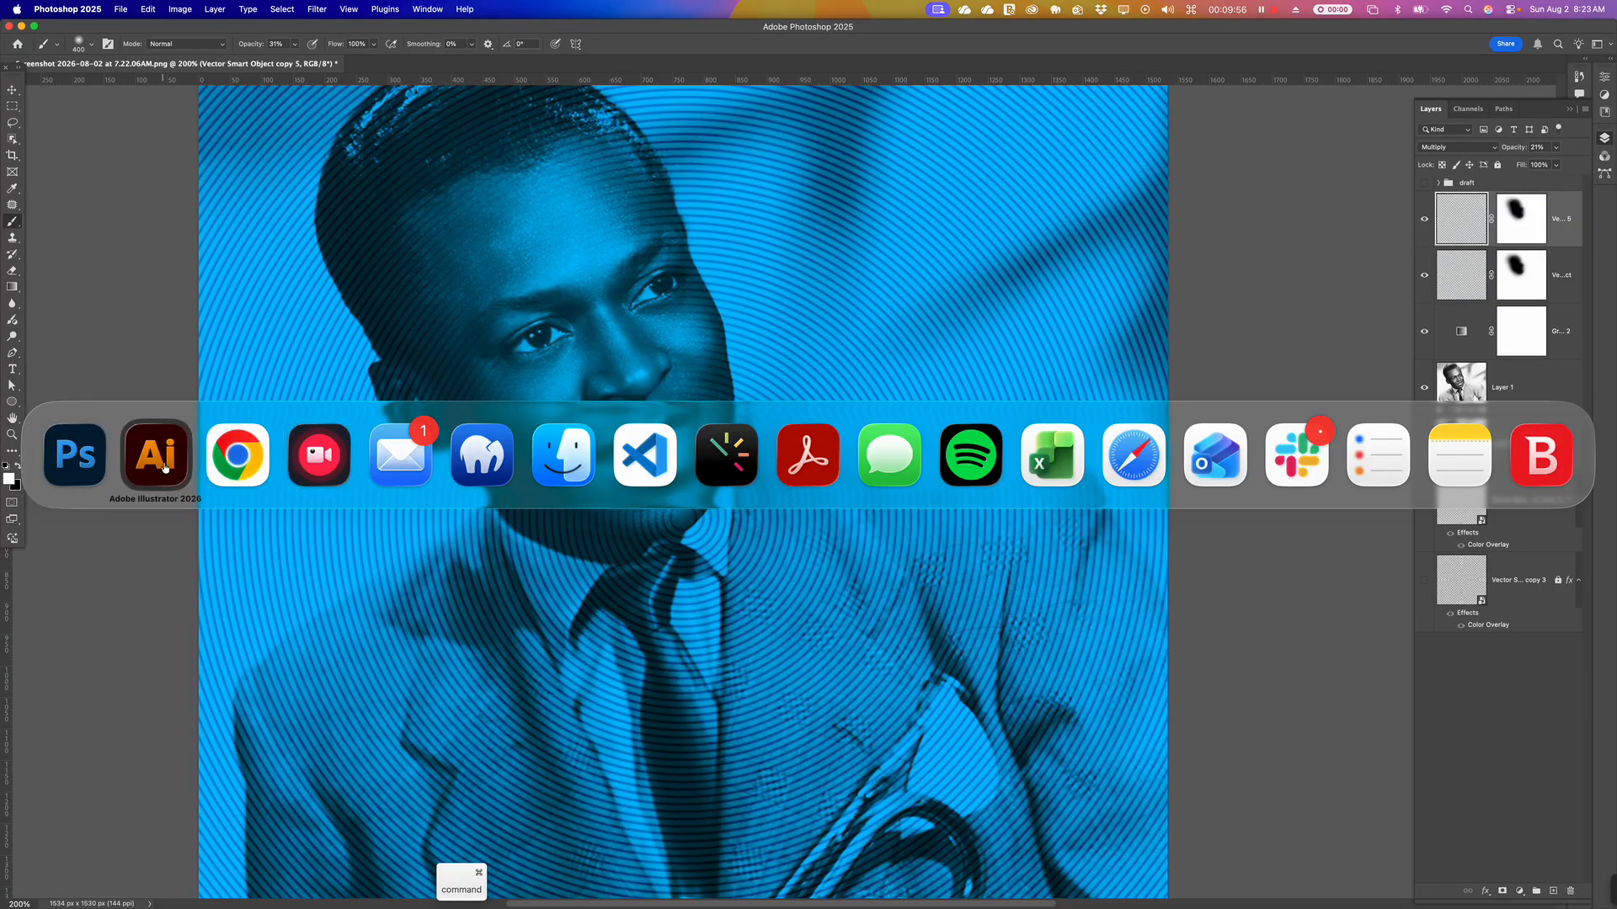
pyautogui.click(238, 465)
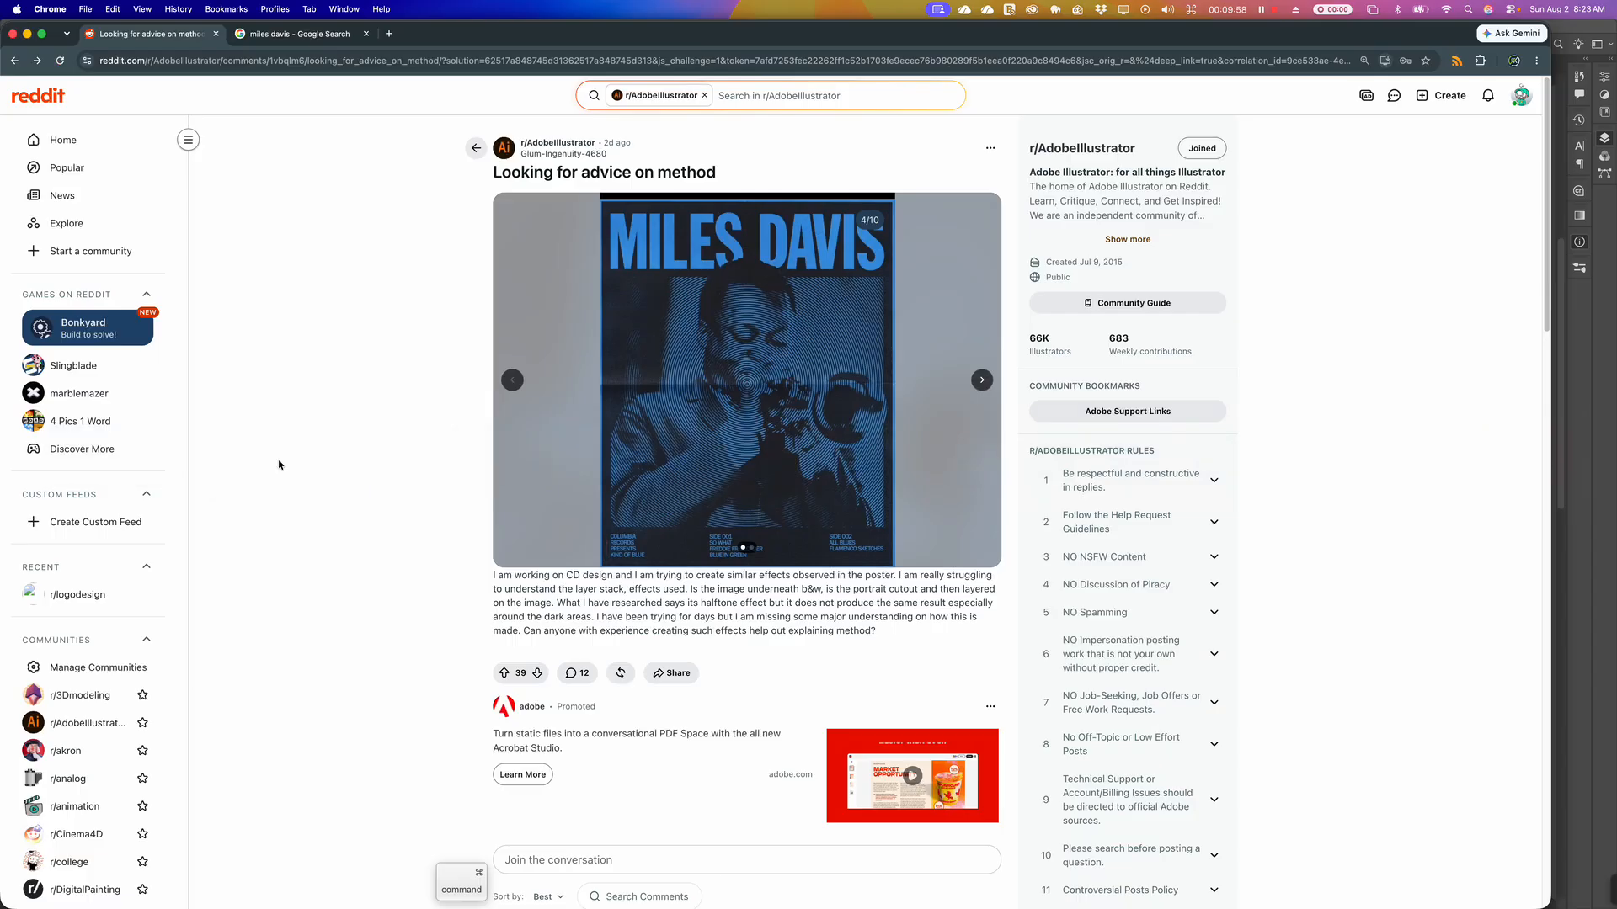
pyautogui.press('super+equal')
pyautogui.press('super+equal')
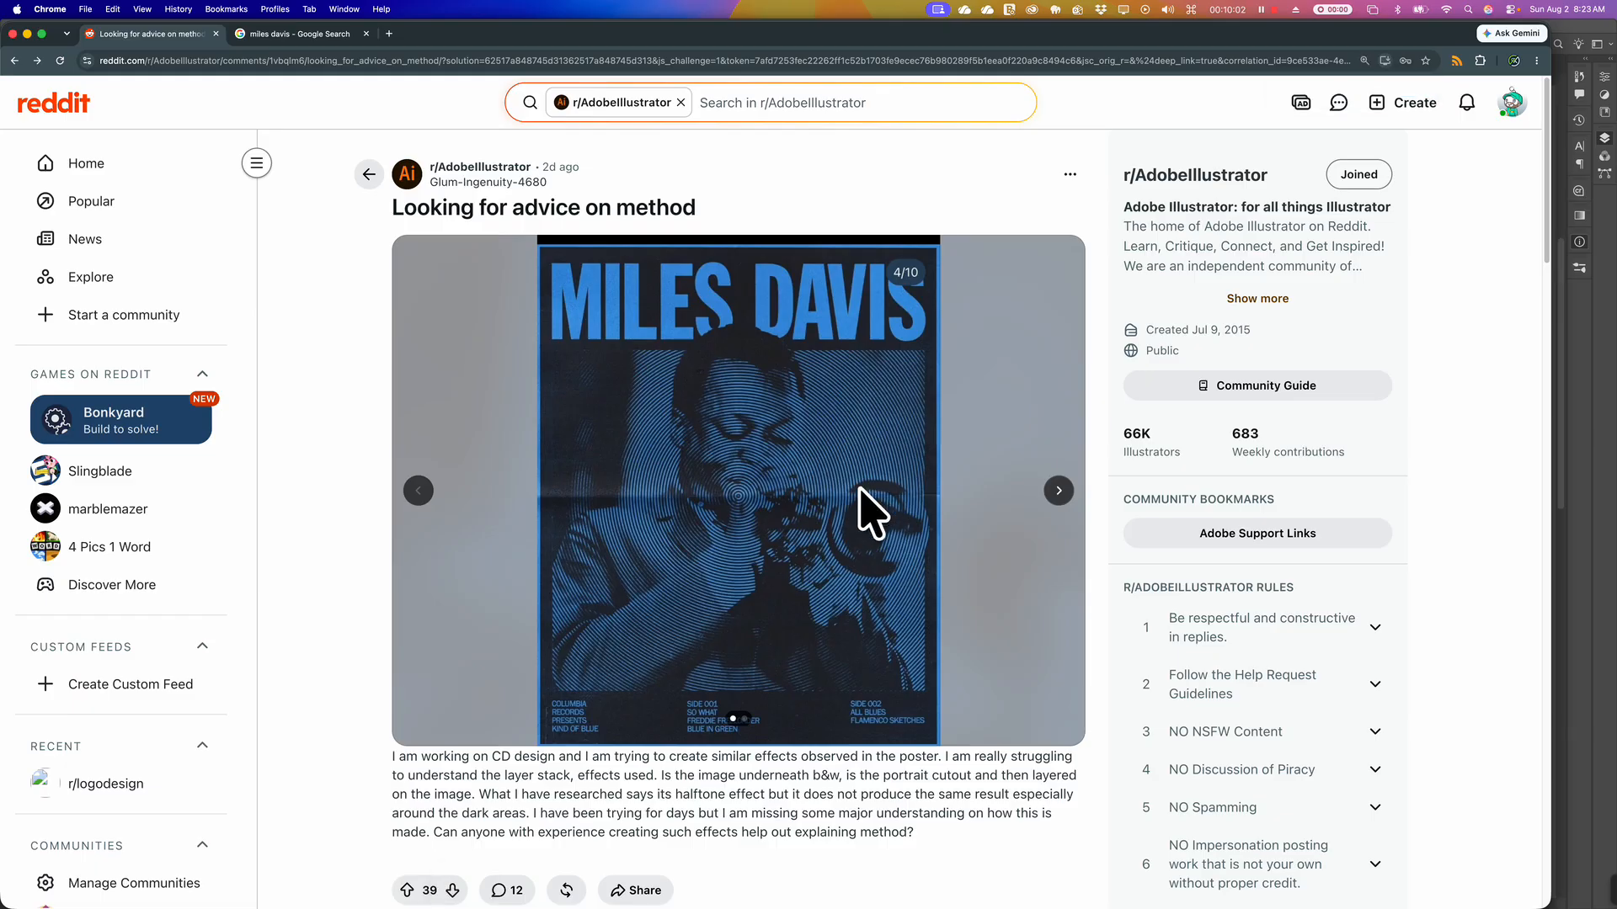
pyautogui.press('super+minus')
pyautogui.press('super+minus')
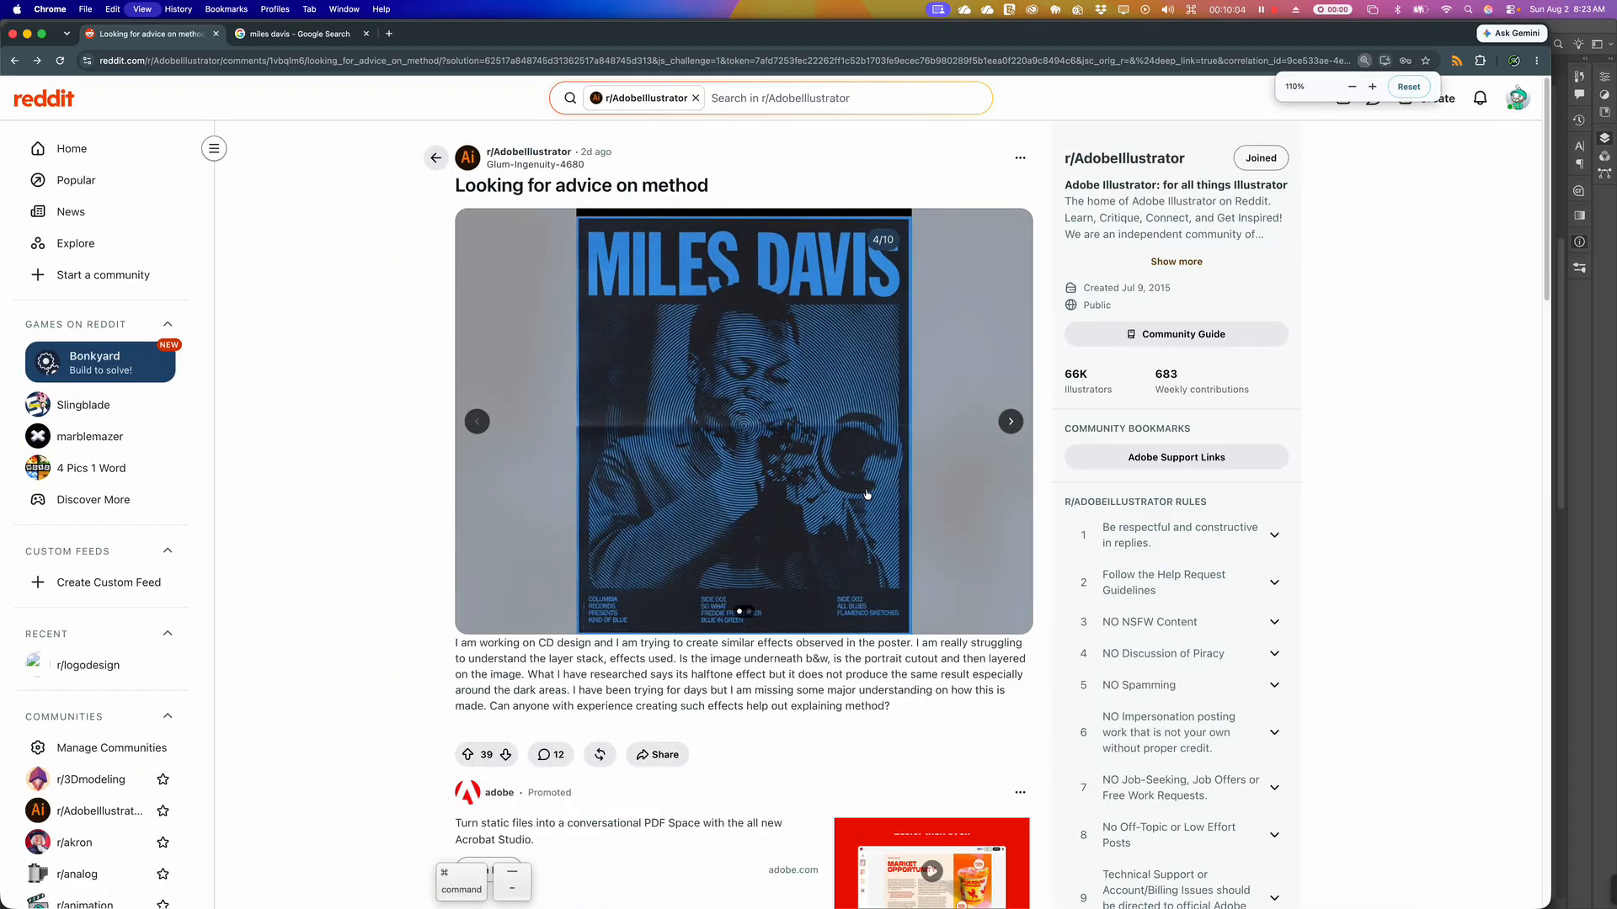
pyautogui.press('super+Tab')
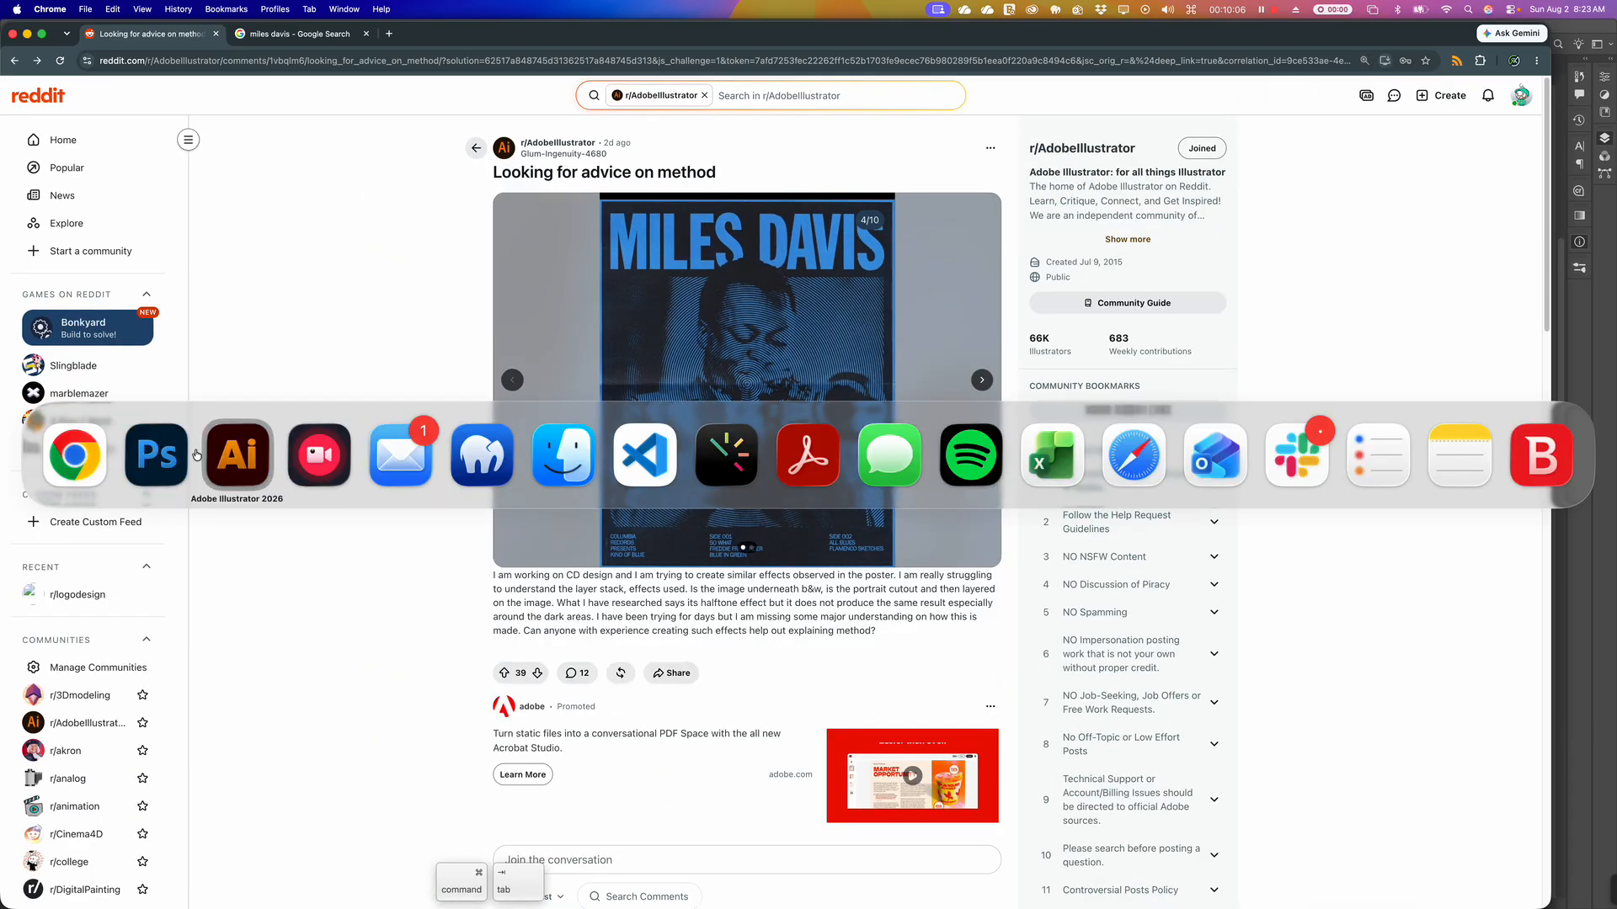
pyautogui.click(169, 466)
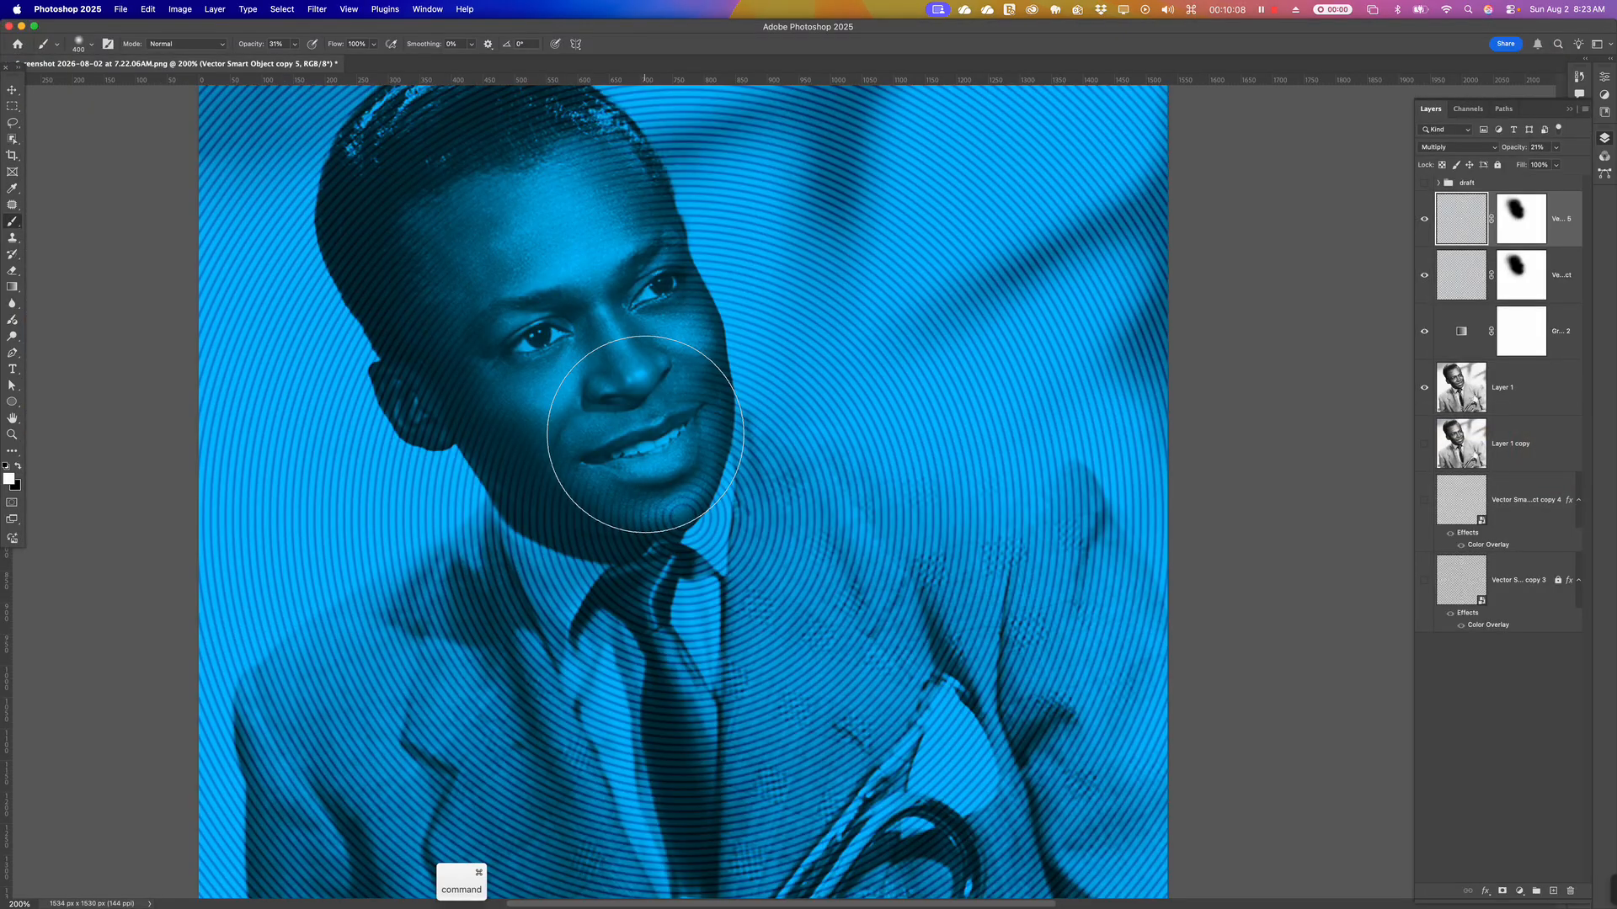
pyautogui.press('super+minus')
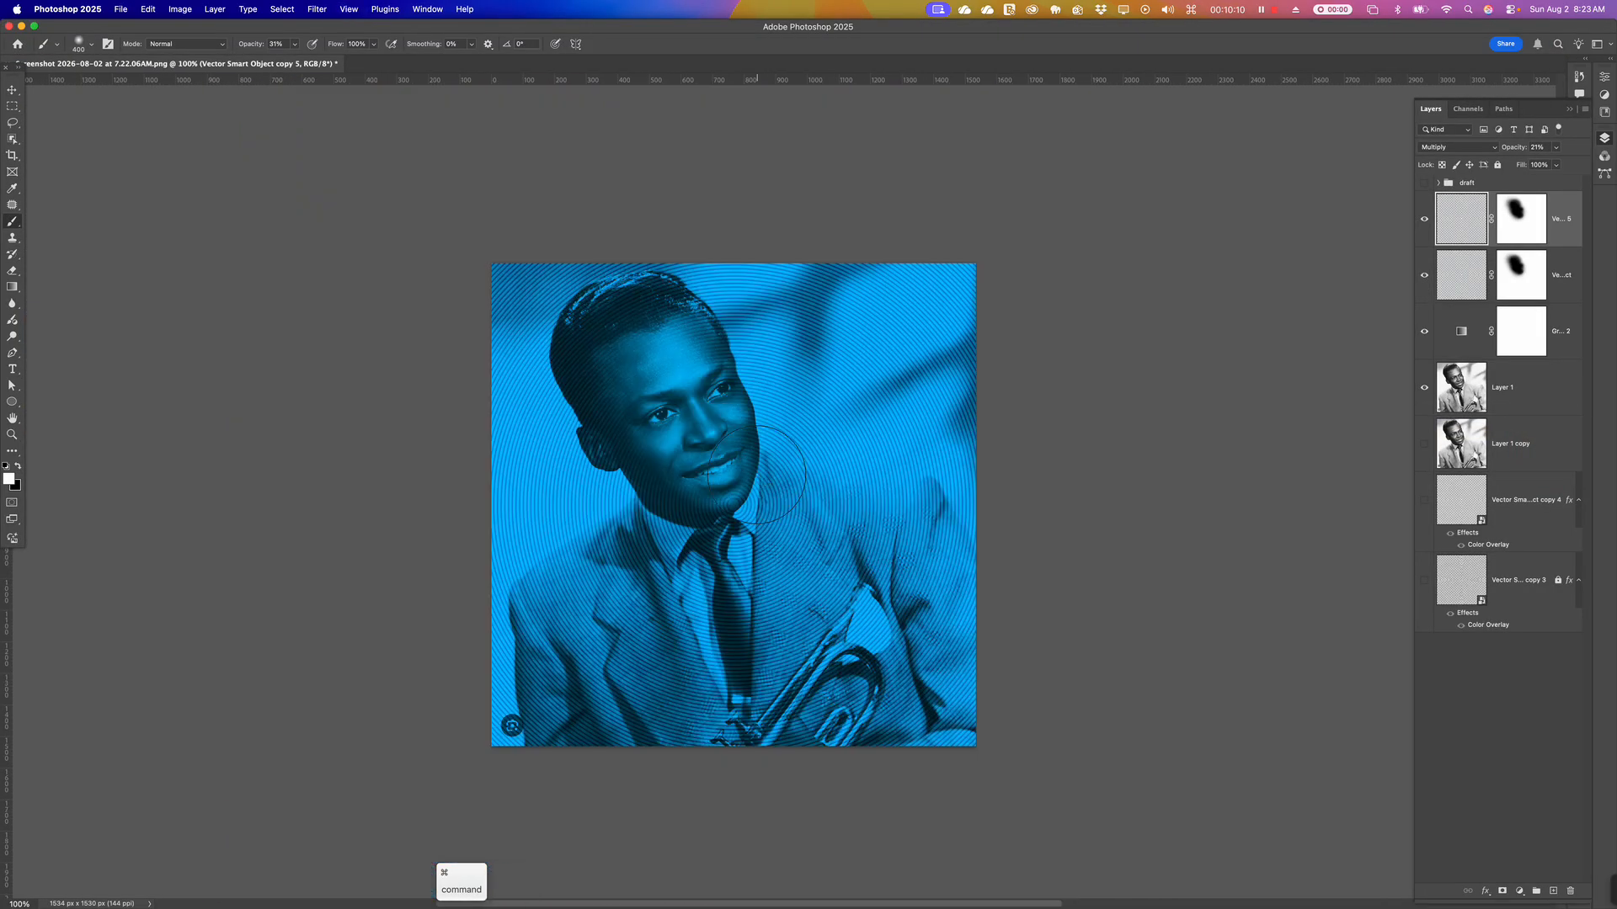